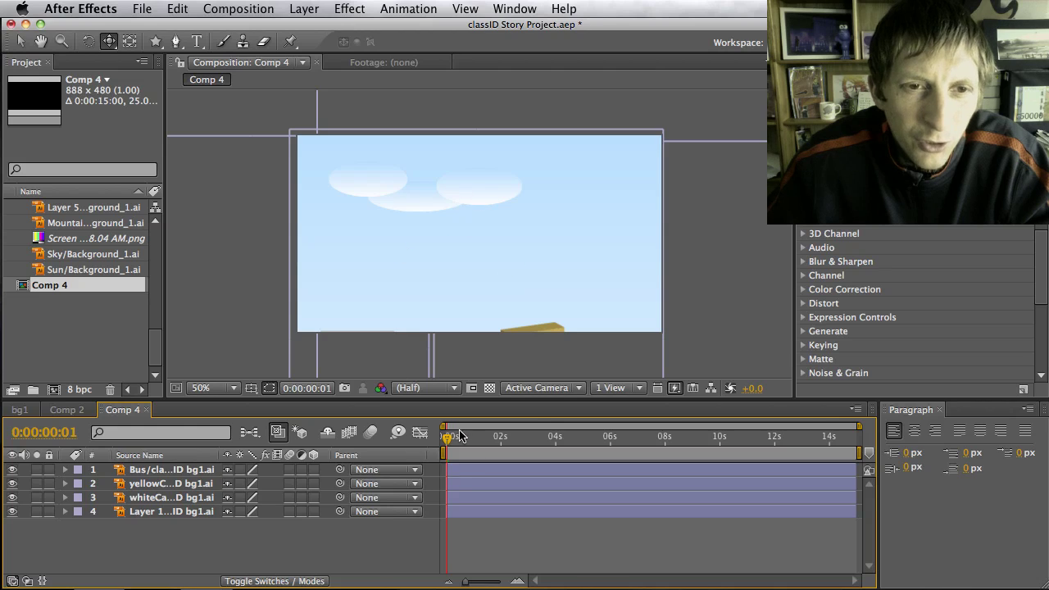
- Remove the position keyframes from the city background bg1.ai layer
{"action": "mouse_move", "coordinate": [449, 442]}
{"action": "left_mouse_down"}
{"action": "mouse_move", "coordinate": [538, 443]}
{"action": "mouse_move", "coordinate": [432, 440]}
{"action": "left_mouse_up"}
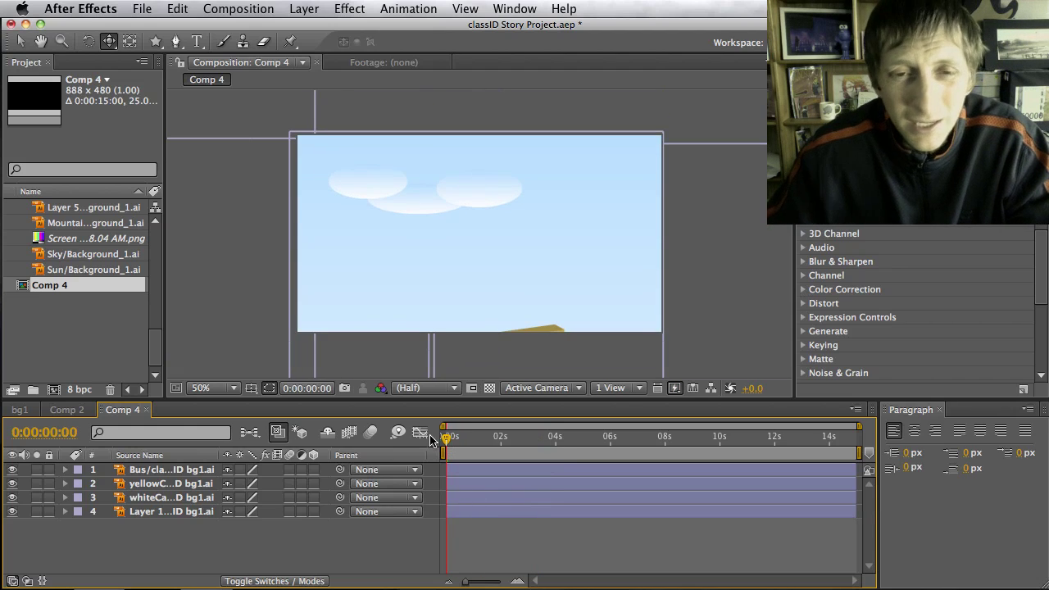
{"action": "left_click", "coordinate": [147, 512]}
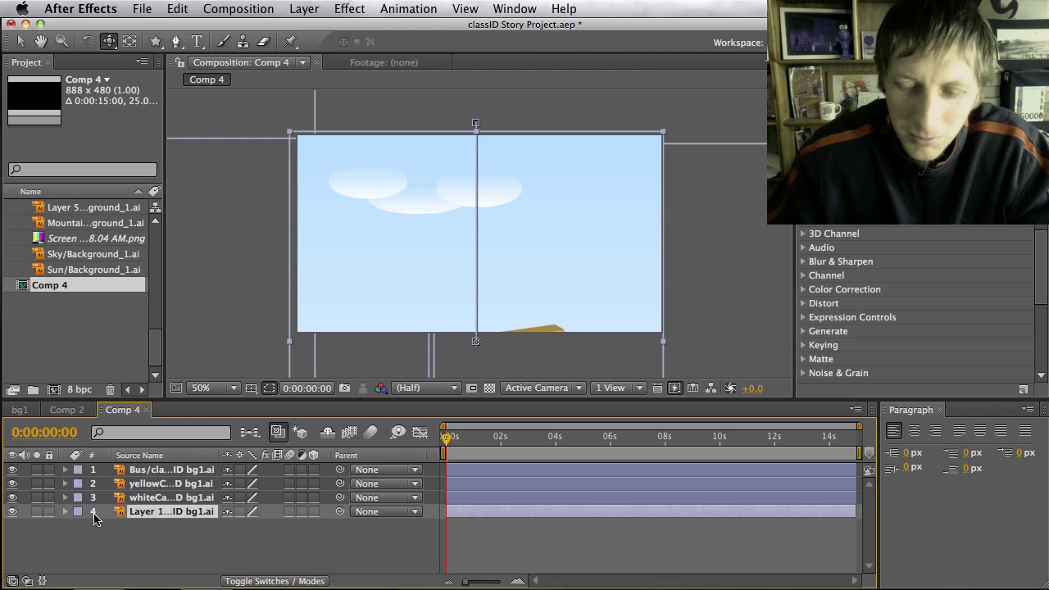
{"action": "key", "text": "p"}
{"action": "left_click_drag", "start_coordinate": [443, 440], "coordinate": [553, 440]}
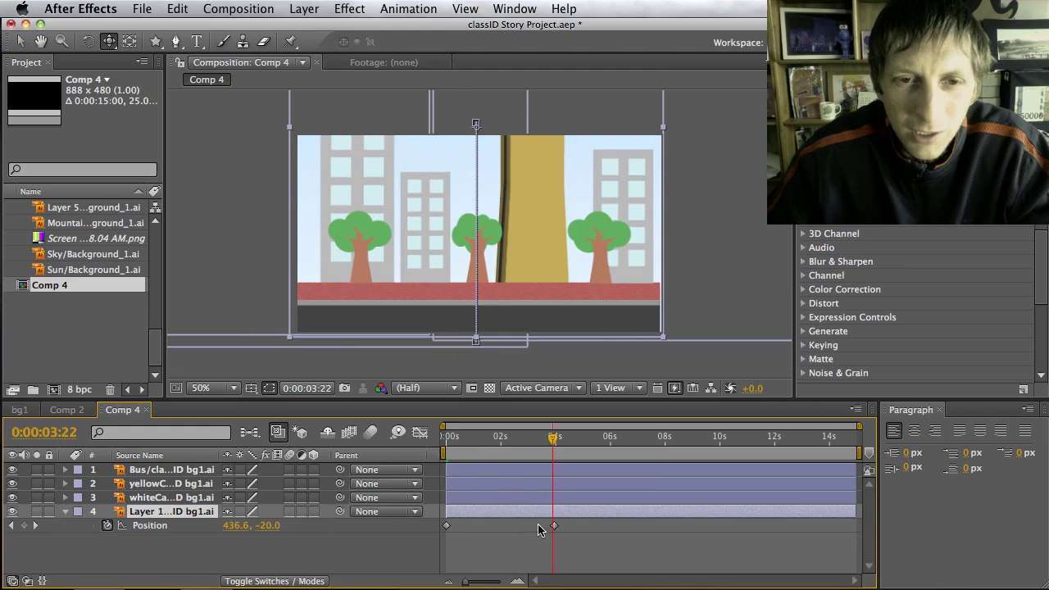
{"action": "left_click", "coordinate": [107, 526]}
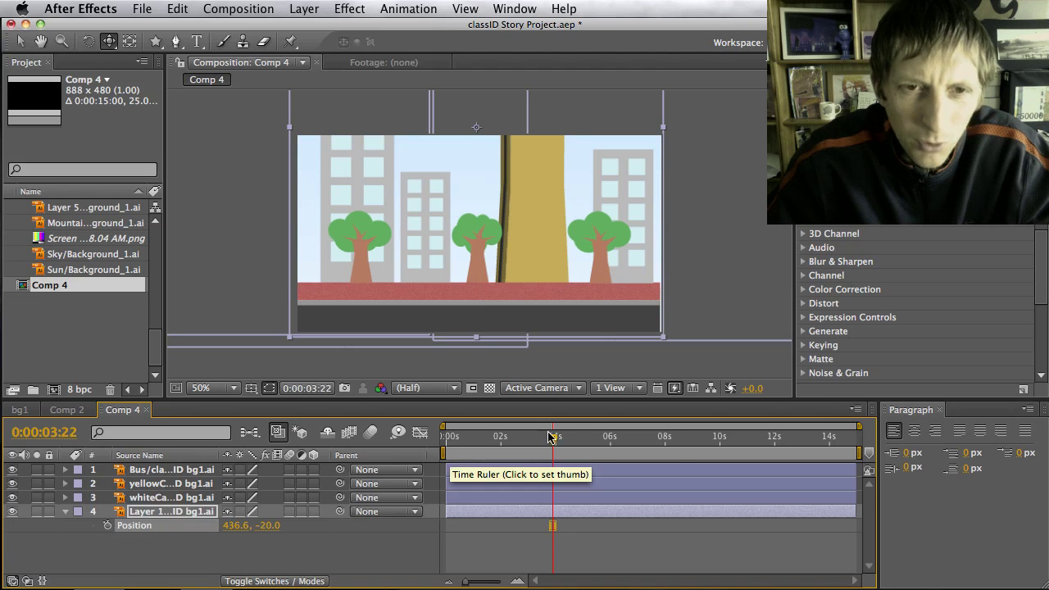
- At the first frame, lower the background to Position 434.6, 508.0 so only sky shows
{"action": "left_click_drag", "start_coordinate": [553, 437], "coordinate": [433, 441]}
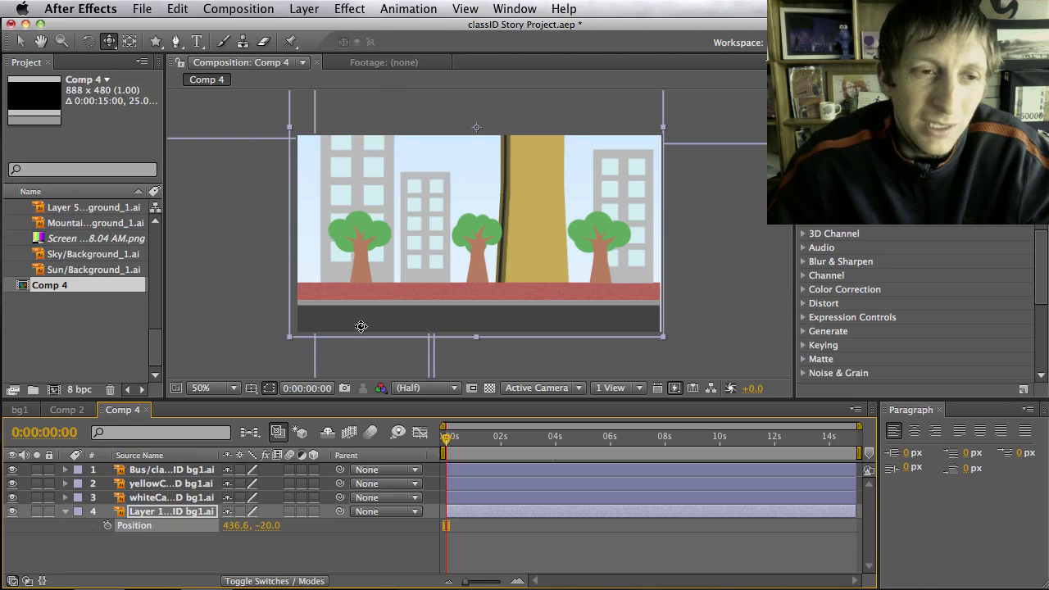
{"action": "left_click", "coordinate": [183, 471], "text": "shift"}
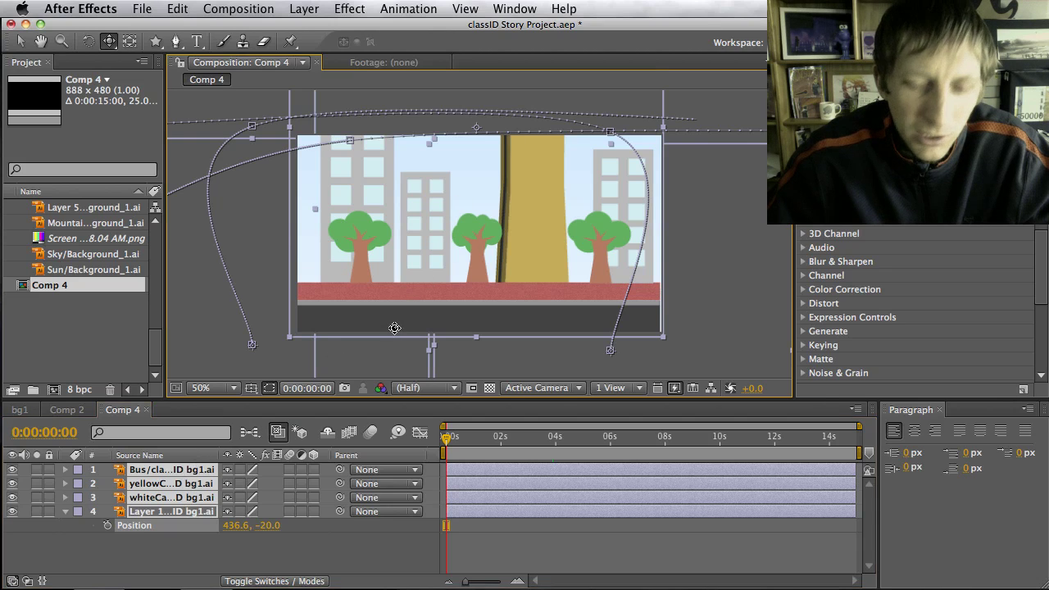
{"action": "key", "text": "v"}
{"action": "left_click_drag", "start_coordinate": [367, 169], "coordinate": [384, 398]}
{"action": "left_click", "coordinate": [292, 556]}
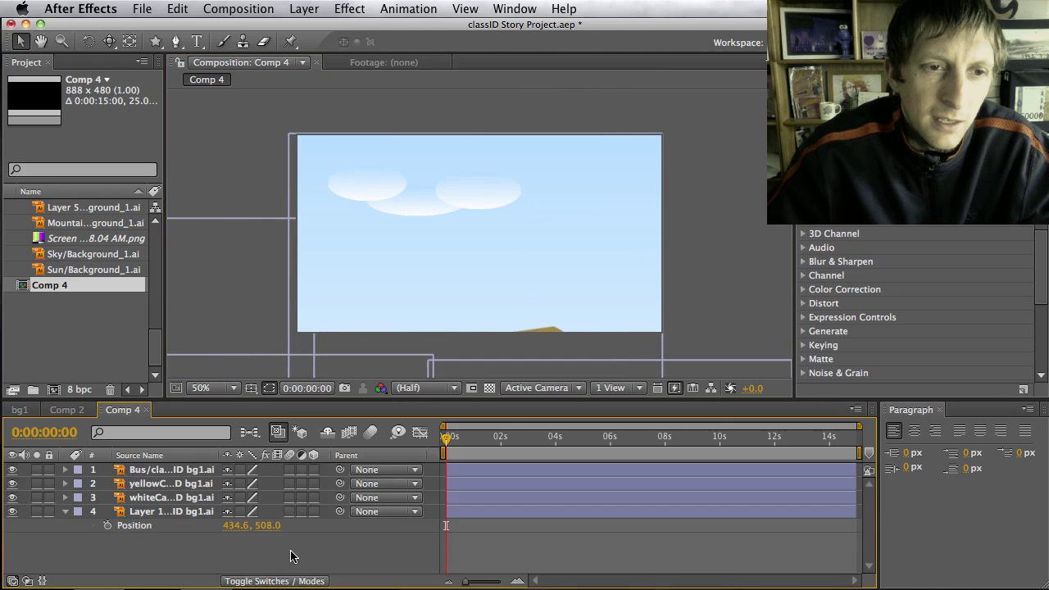
- Add a Camera 1 layer to Comp 4 with the default camera settings
{"action": "left_click", "coordinate": [308, 12]}
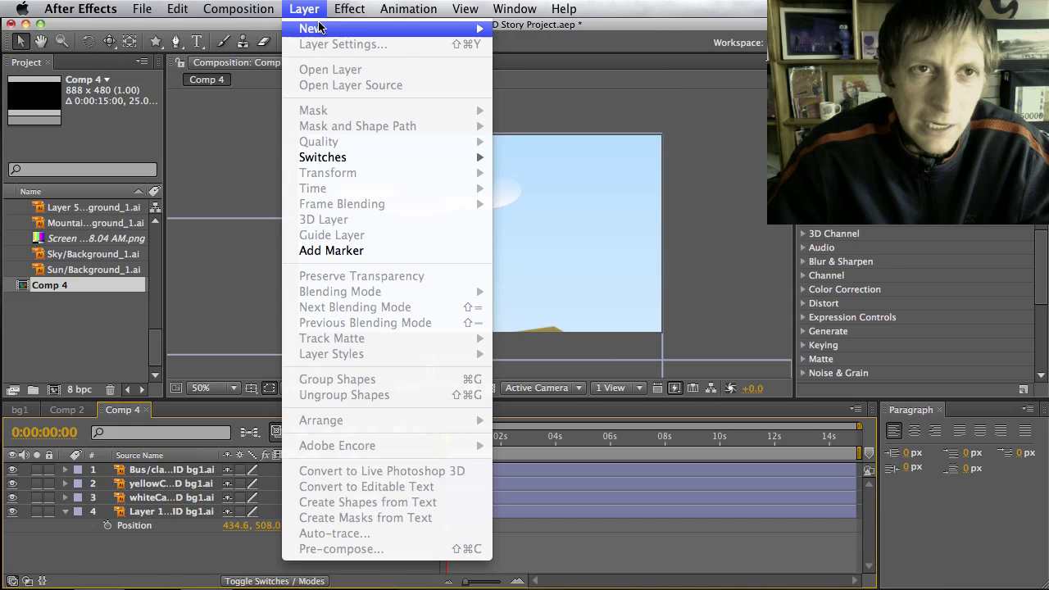
{"action": "mouse_move", "coordinate": [334, 33]}
{"action": "left_click", "coordinate": [525, 80]}
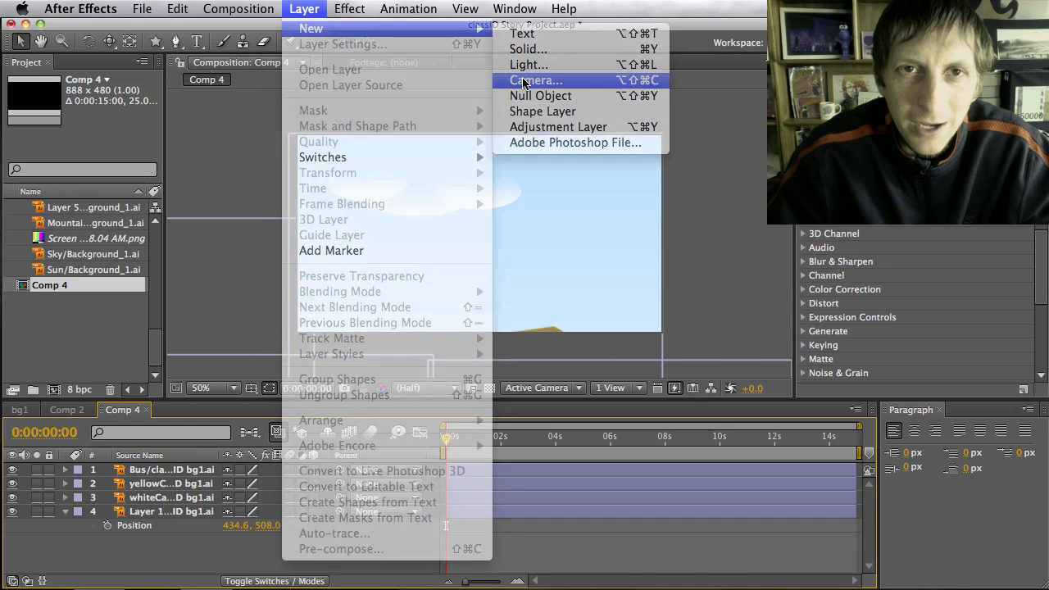
{"action": "key", "text": "Return"}
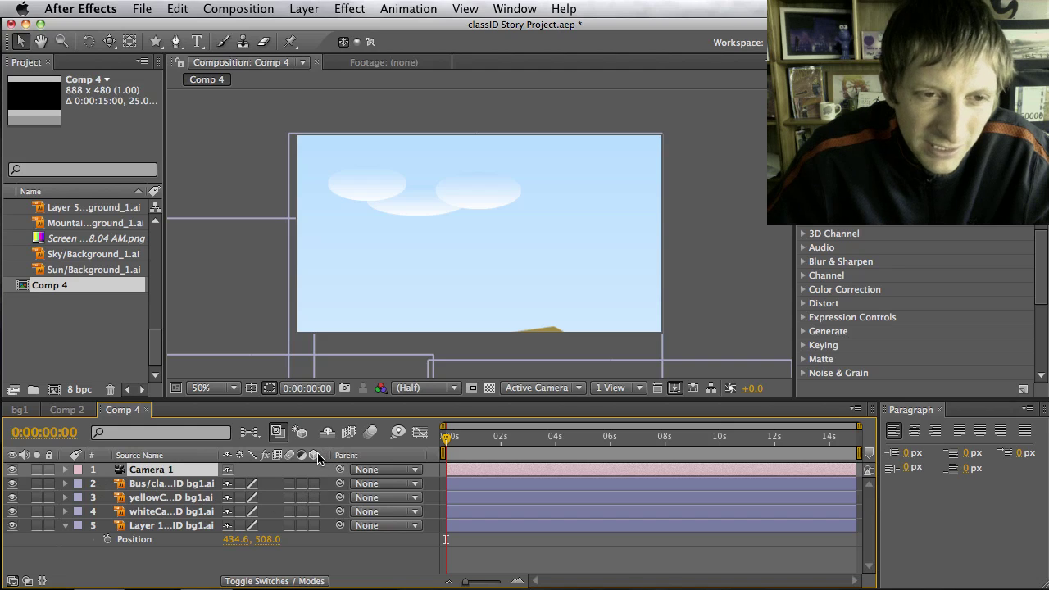
- Turn on the 3D switch for the four bg1.ai layers and collapse the bottom layer
{"action": "left_click_drag", "start_coordinate": [313, 511], "coordinate": [313, 525]}
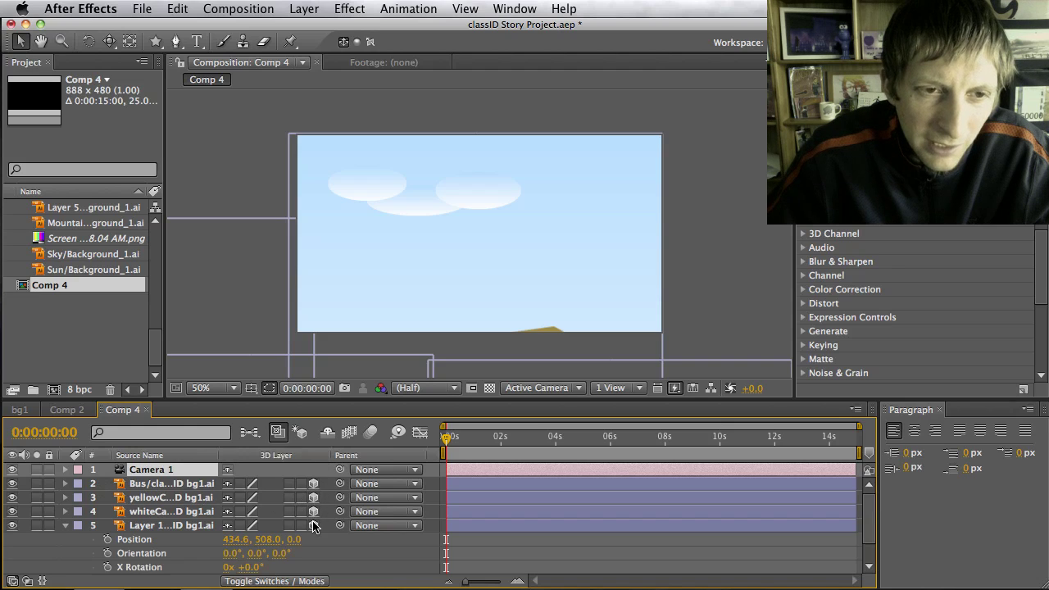
{"action": "left_click", "coordinate": [66, 525]}
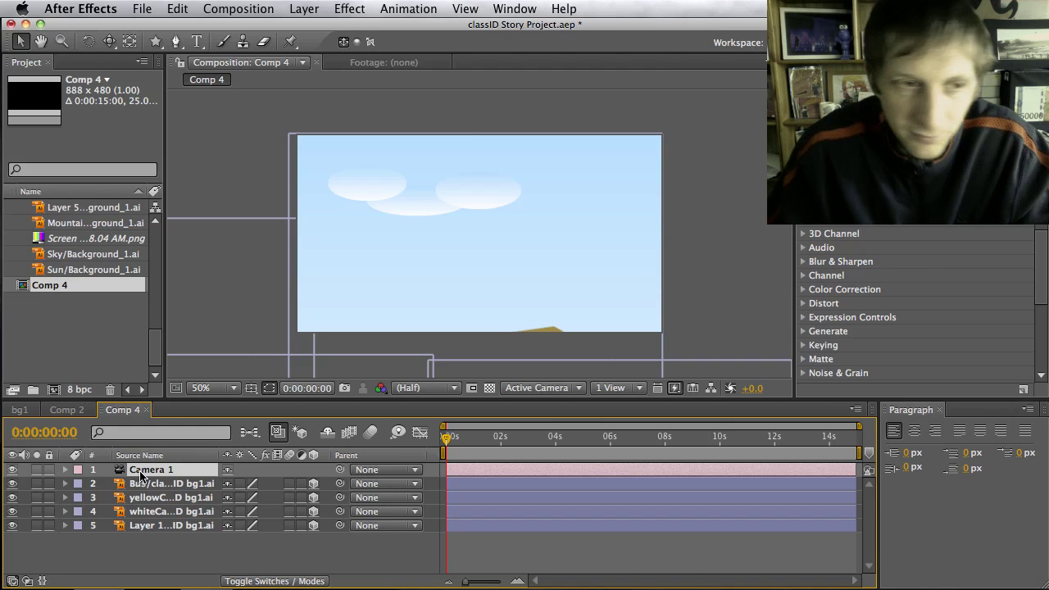
- Keyframe Camera 1's Point of Interest and Position at 0s, then move to 0:00:03:11
{"action": "left_click", "coordinate": [65, 469]}
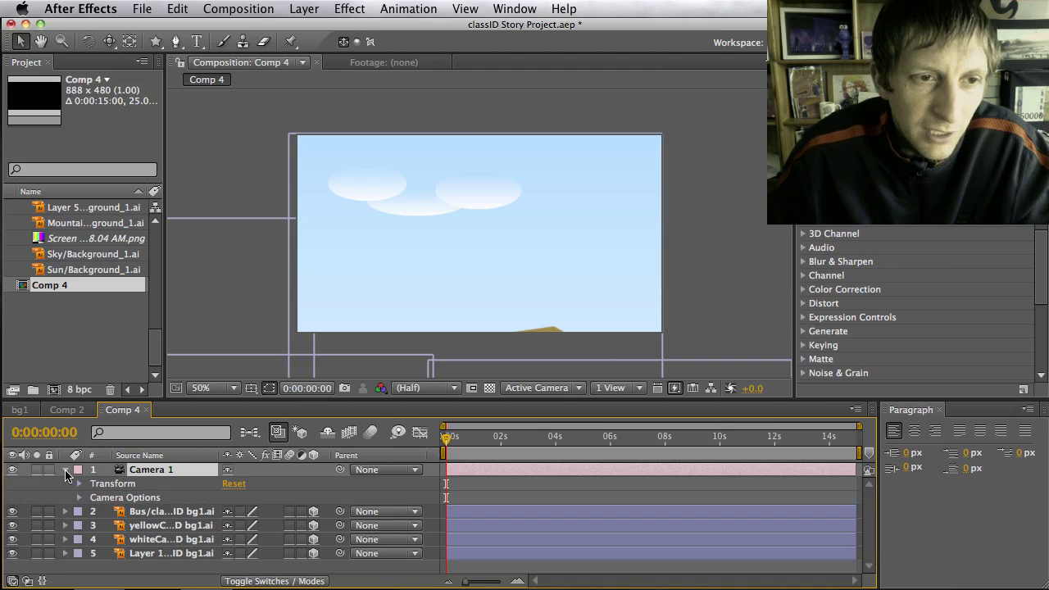
{"action": "left_click", "coordinate": [80, 483]}
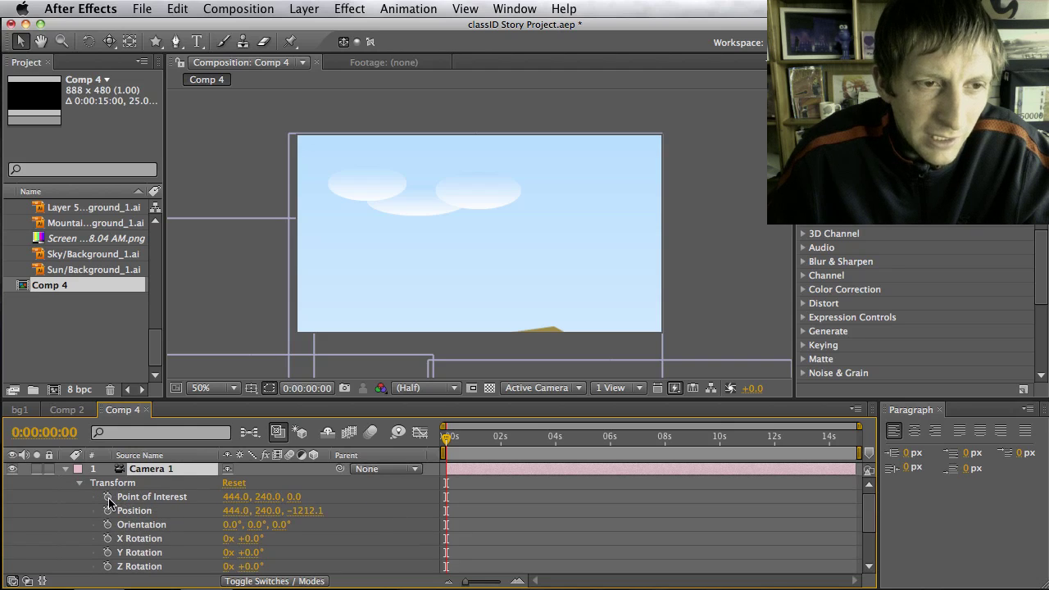
{"action": "left_click", "coordinate": [107, 498]}
{"action": "left_click", "coordinate": [107, 510]}
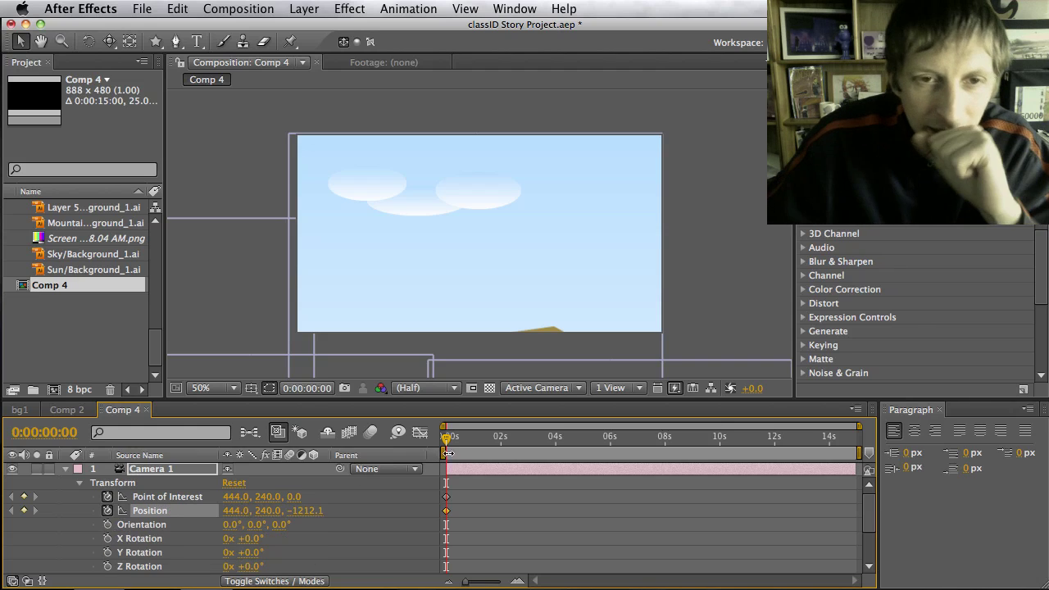
{"action": "left_click_drag", "start_coordinate": [519, 436], "coordinate": [537, 443]}
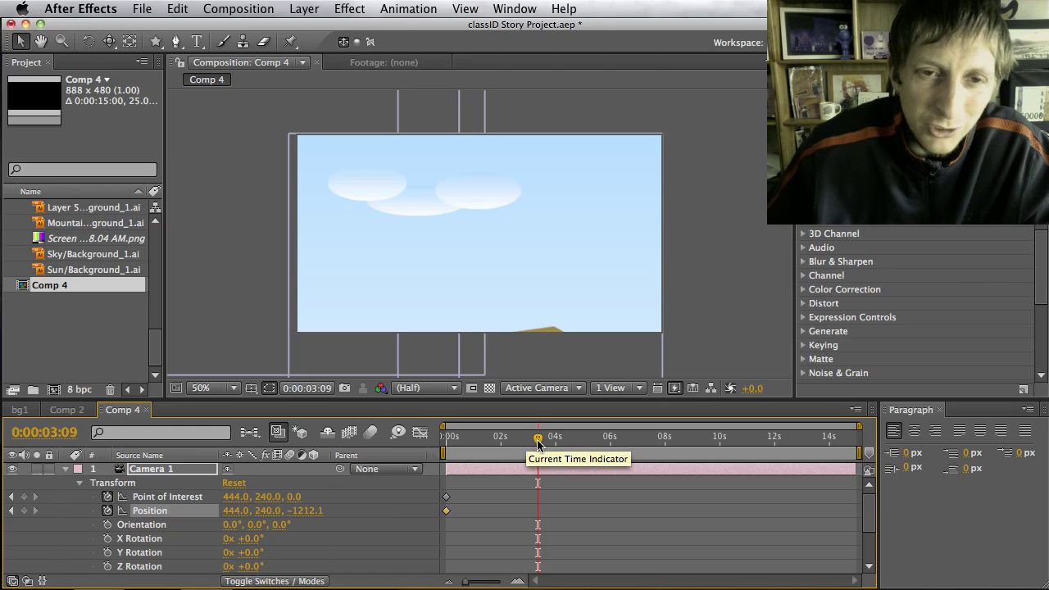
{"action": "mouse_move", "coordinate": [538, 442]}
{"action": "left_mouse_down"}
{"action": "mouse_move", "coordinate": [549, 443]}
{"action": "mouse_move", "coordinate": [540, 442]}
{"action": "left_mouse_up"}
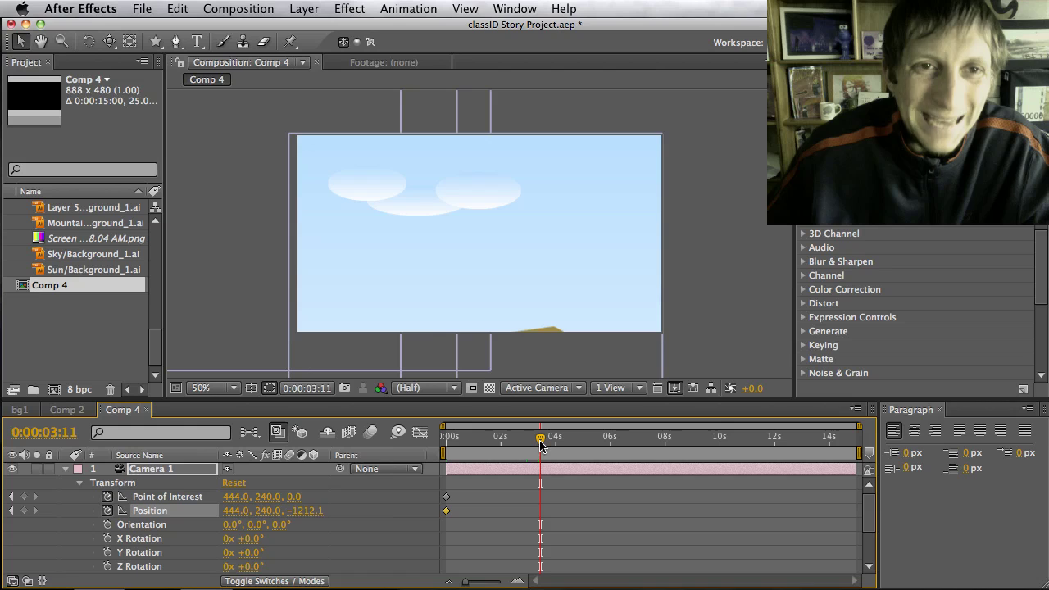
- Select the Track XY Camera Tool from the camera tools
{"action": "left_click", "coordinate": [234, 9]}
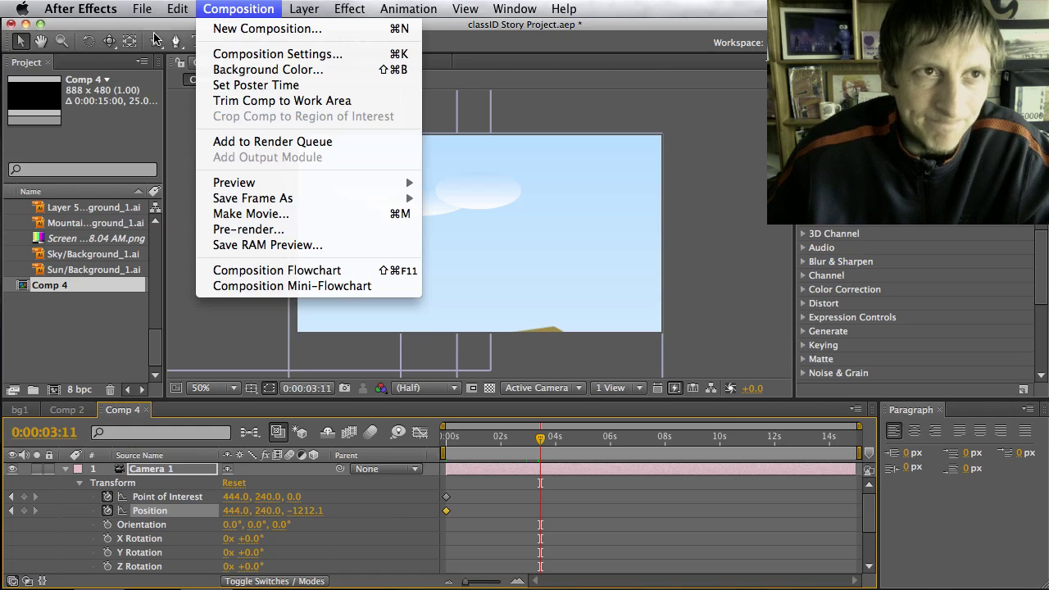
{"action": "left_click", "coordinate": [94, 41]}
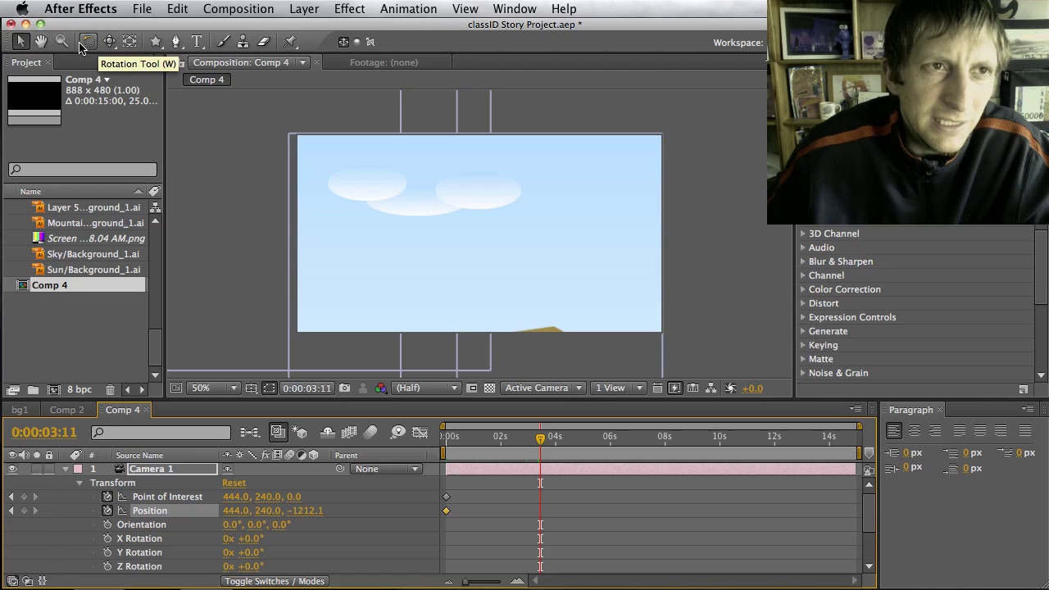
{"action": "left_click", "coordinate": [109, 41]}
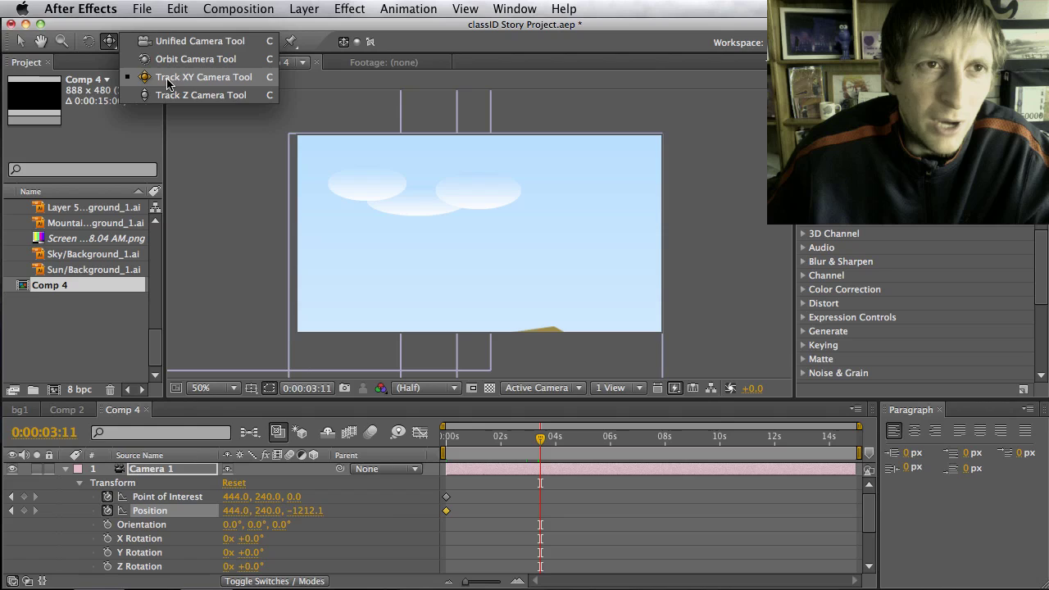
{"action": "left_click", "coordinate": [168, 79]}
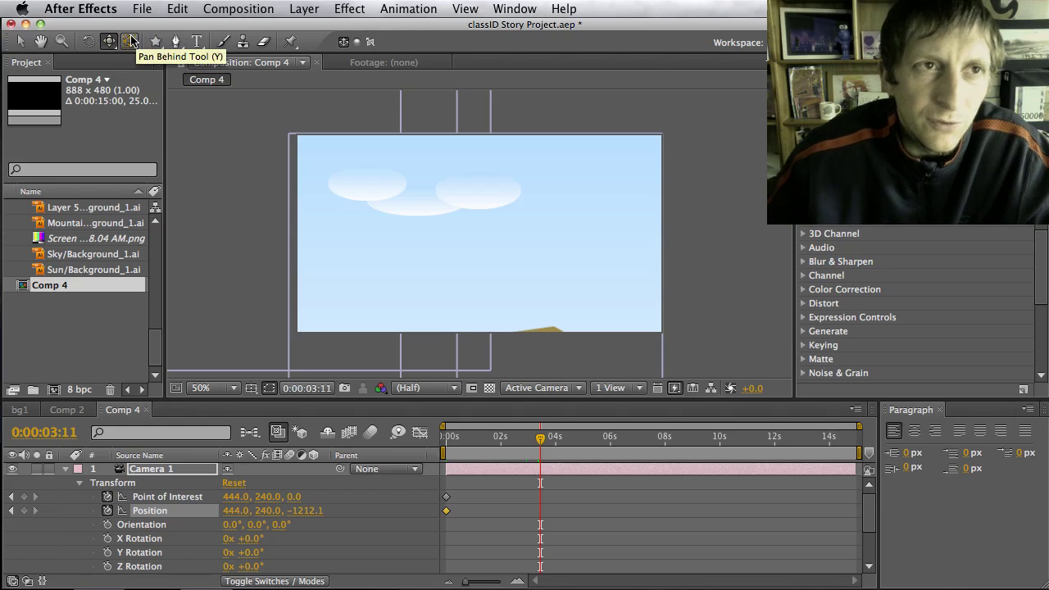
{"action": "left_click", "coordinate": [110, 42]}
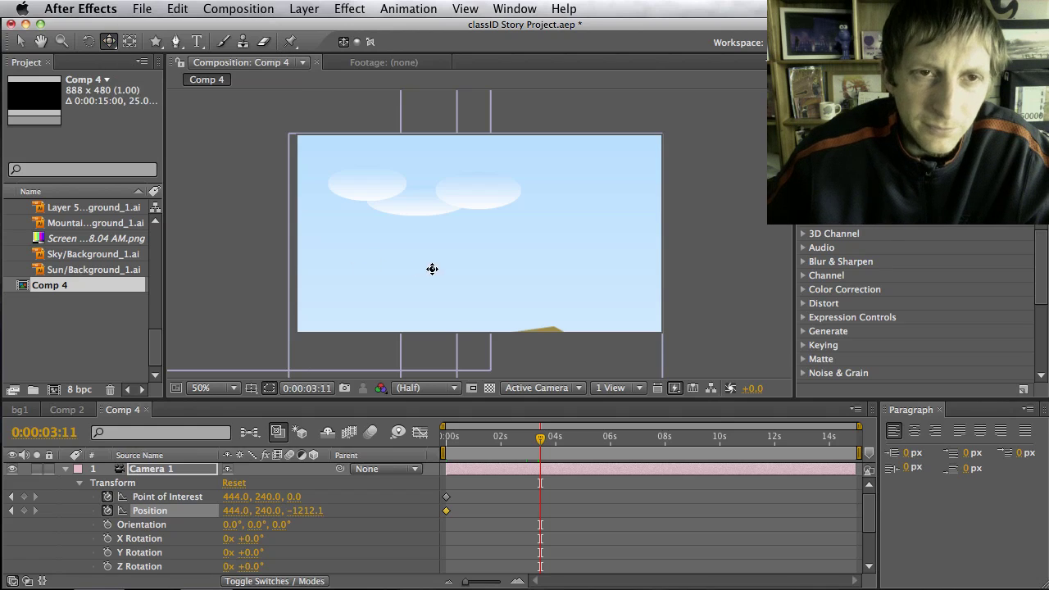
- Pan Camera 1 up to the buildings and trees (Point of Interest 444.0, 774.0) and preview
{"action": "left_click_drag", "start_coordinate": [495, 297], "coordinate": [490, 140]}
{"action": "left_click_drag", "start_coordinate": [516, 288], "coordinate": [513, 228]}
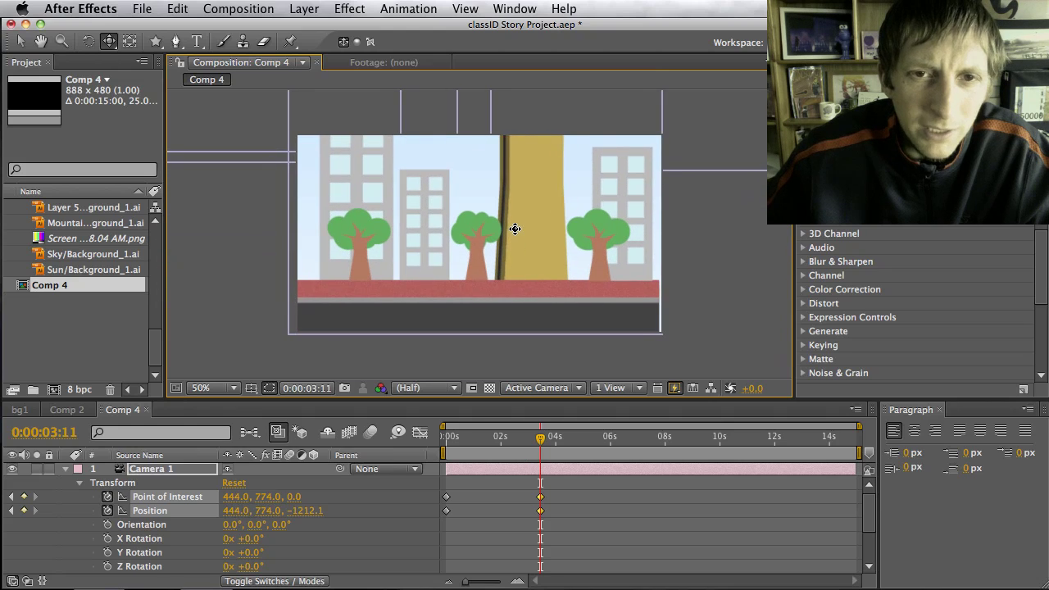
{"action": "mouse_move", "coordinate": [541, 441]}
{"action": "left_mouse_down"}
{"action": "mouse_move", "coordinate": [445, 439]}
{"action": "mouse_move", "coordinate": [536, 445]}
{"action": "left_mouse_up"}
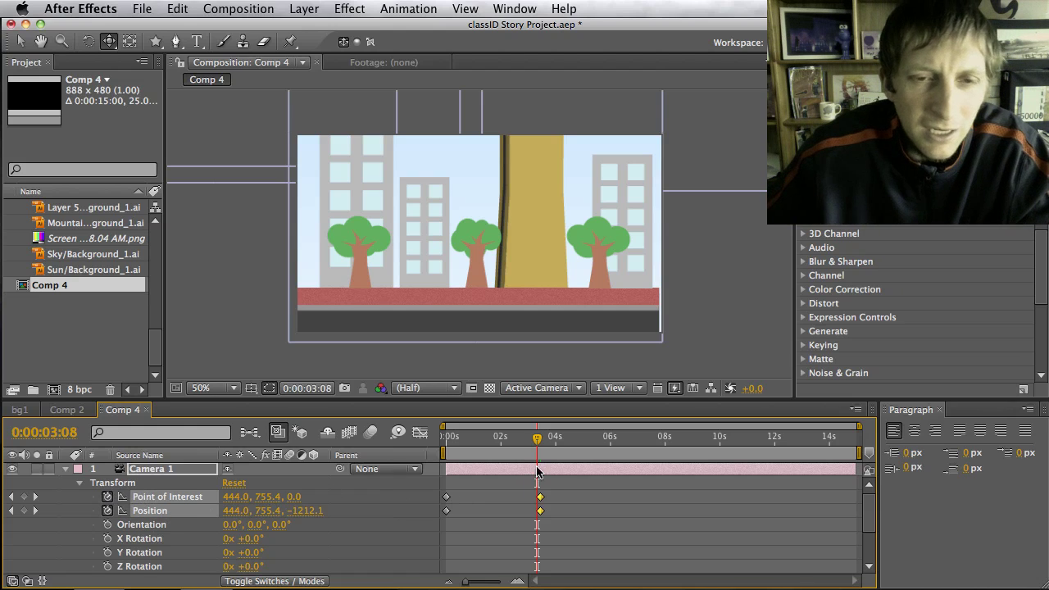
{"action": "mouse_move", "coordinate": [537, 444]}
{"action": "left_mouse_down"}
{"action": "mouse_move", "coordinate": [487, 441]}
{"action": "mouse_move", "coordinate": [543, 443]}
{"action": "left_mouse_up"}
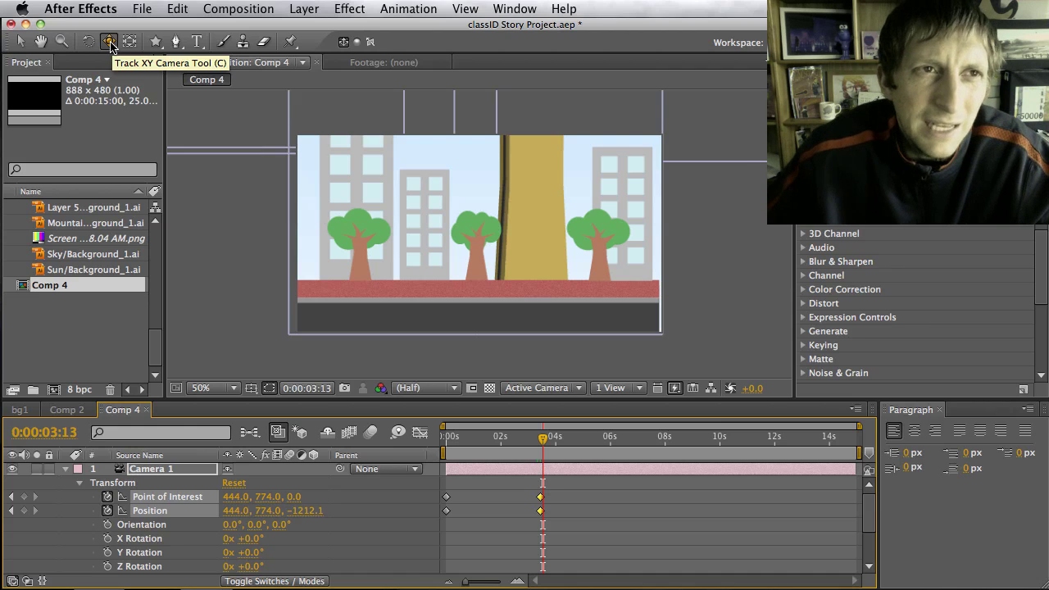
{"action": "left_click_drag", "start_coordinate": [110, 45], "coordinate": [156, 61]}
{"action": "left_click_drag", "start_coordinate": [411, 184], "coordinate": [551, 220]}
{"action": "key", "text": "super+z"}
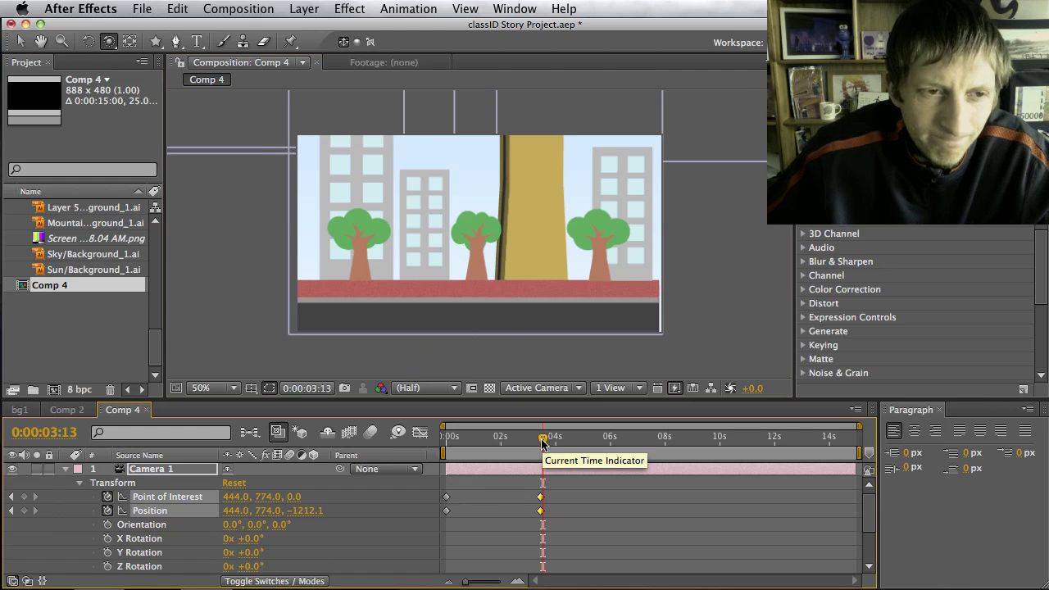
- Park the bus at the street's left edge, Position 89.3, 518.0, 0.0
{"action": "mouse_move", "coordinate": [541, 443]}
{"action": "left_mouse_down"}
{"action": "mouse_move", "coordinate": [452, 442]}
{"action": "mouse_move", "coordinate": [538, 455]}
{"action": "left_mouse_up"}
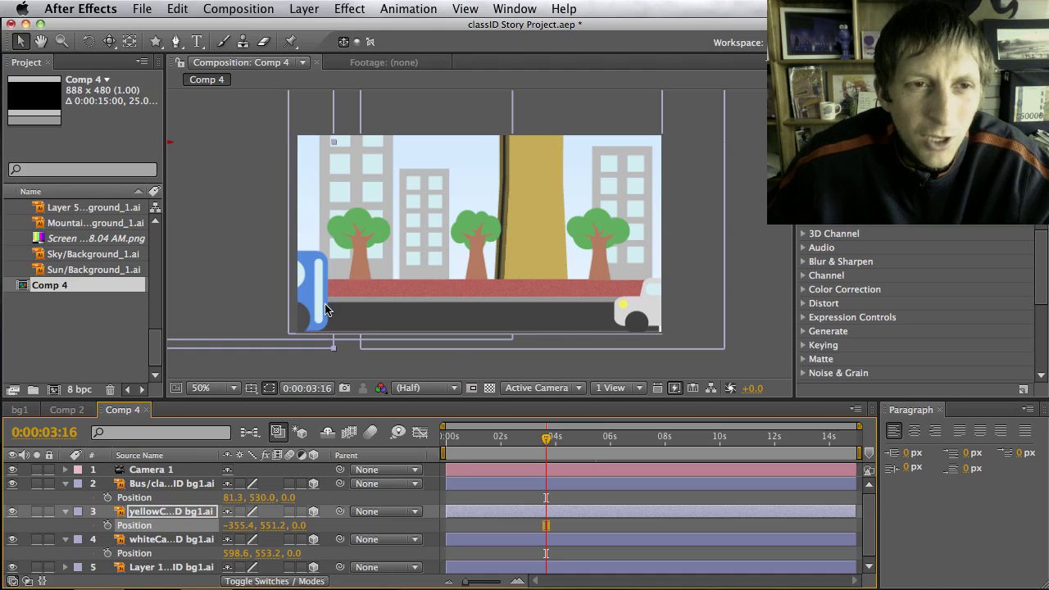
{"action": "left_click", "coordinate": [174, 485]}
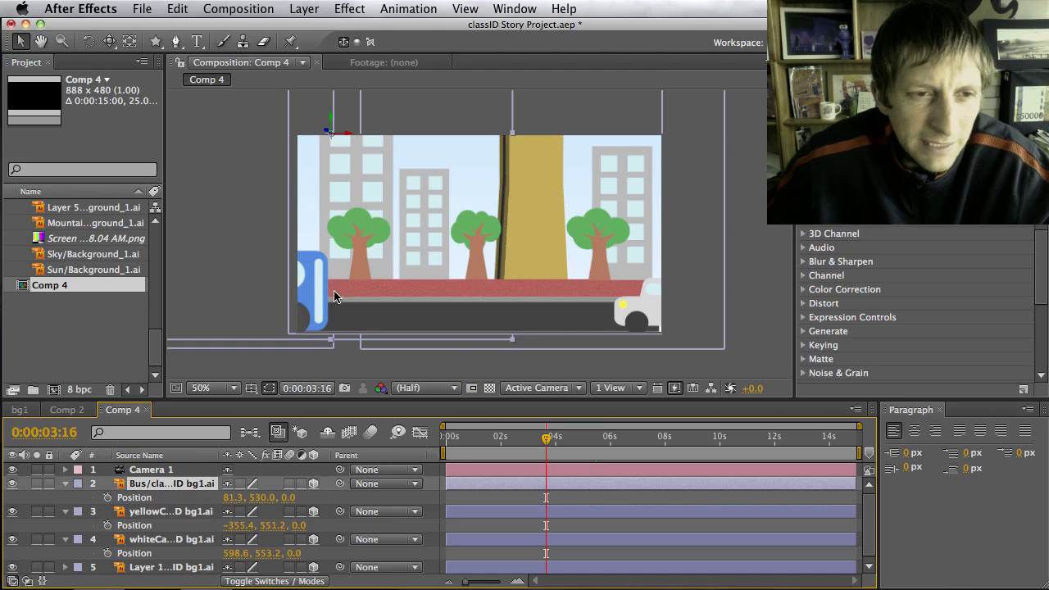
{"action": "left_click_drag", "start_coordinate": [302, 303], "coordinate": [265, 285]}
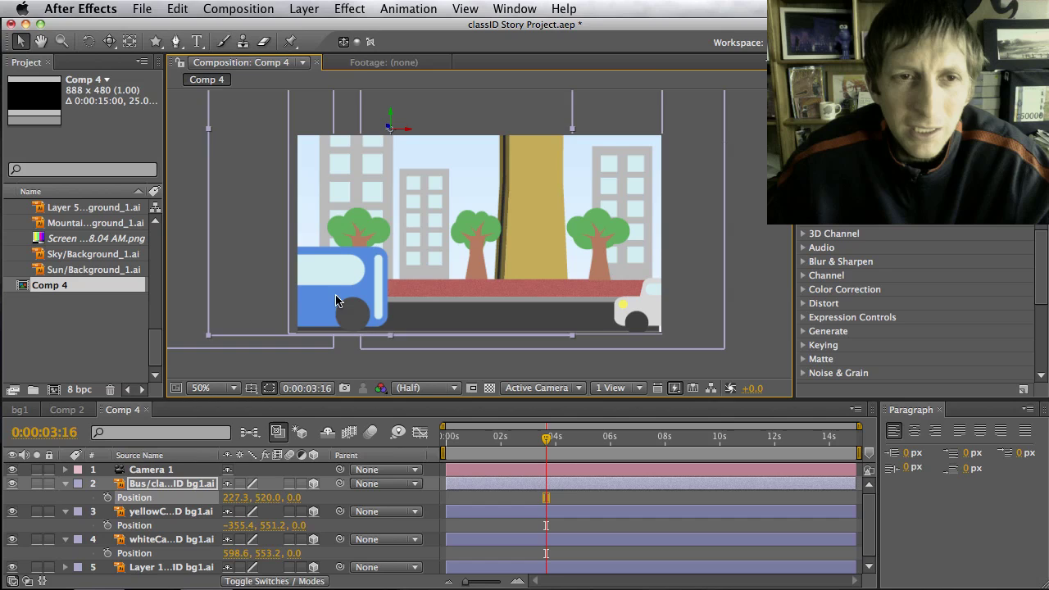
{"action": "left_click_drag", "start_coordinate": [335, 300], "coordinate": [307, 282]}
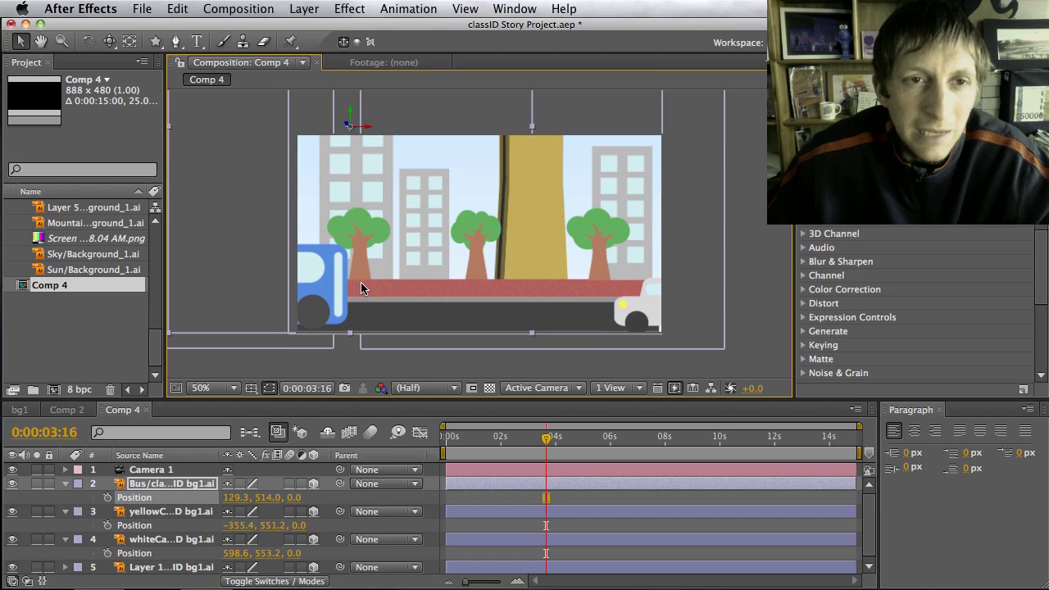
{"action": "left_click_drag", "start_coordinate": [331, 286], "coordinate": [310, 295]}
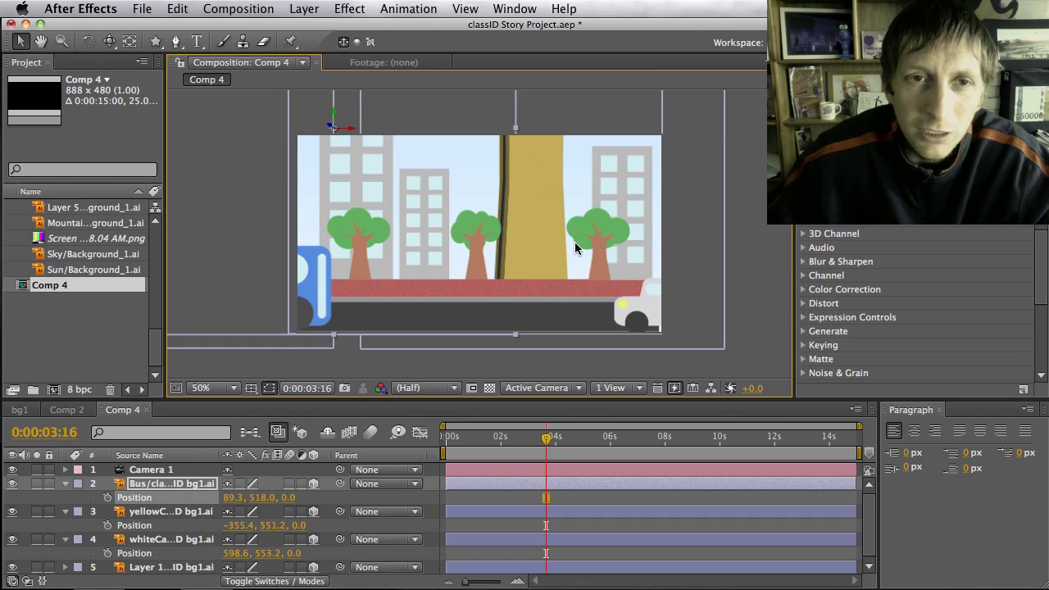
- Keyframe a trial bus drive from 3:16 off the right side at 6:06
{"action": "left_click", "coordinate": [107, 497]}
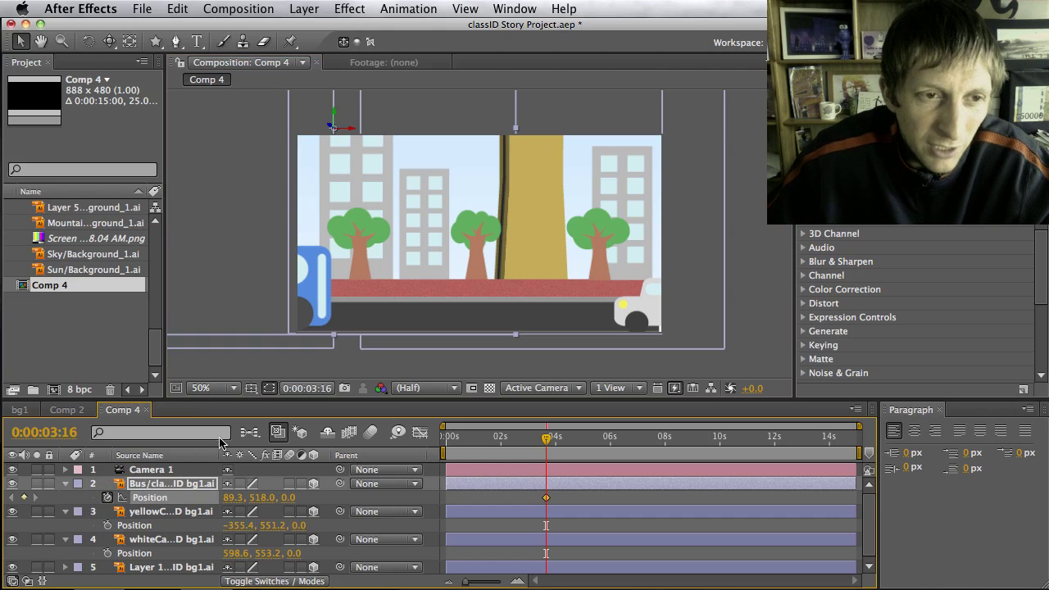
{"action": "left_click", "coordinate": [617, 446]}
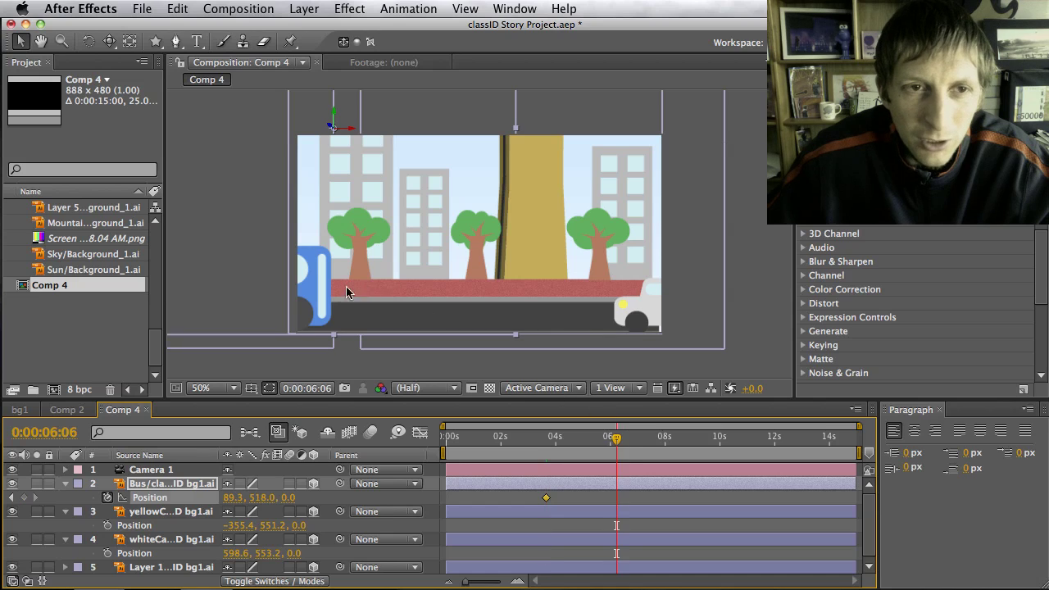
{"action": "left_click_drag", "start_coordinate": [346, 293], "coordinate": [852, 297]}
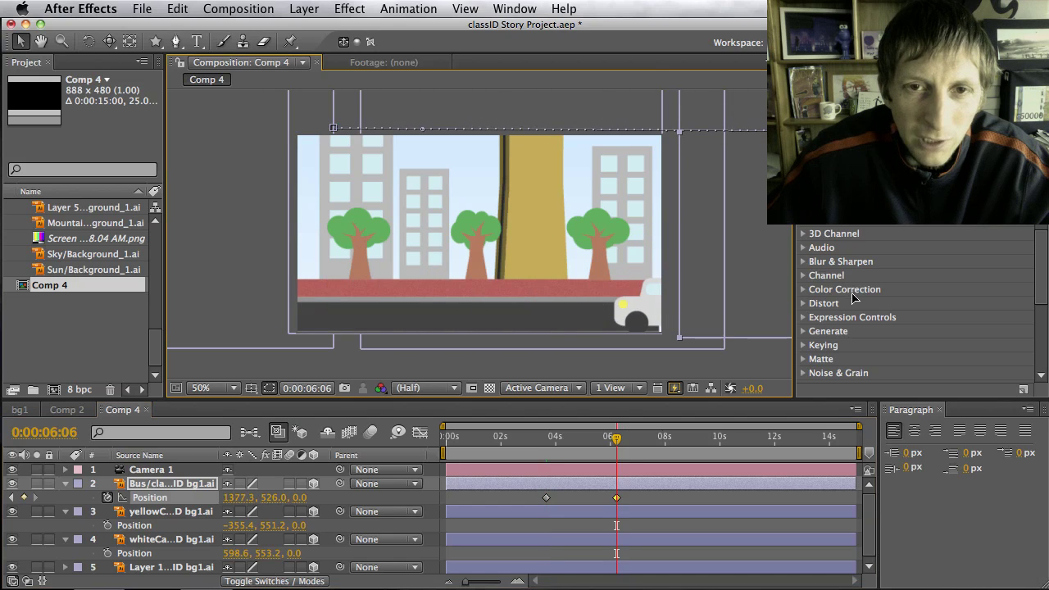
{"action": "left_click_drag", "start_coordinate": [617, 439], "coordinate": [568, 454]}
- Remove the bus's position keyframes and place it at 80.5, 527.2 on the left edge
{"action": "left_click", "coordinate": [108, 498]}
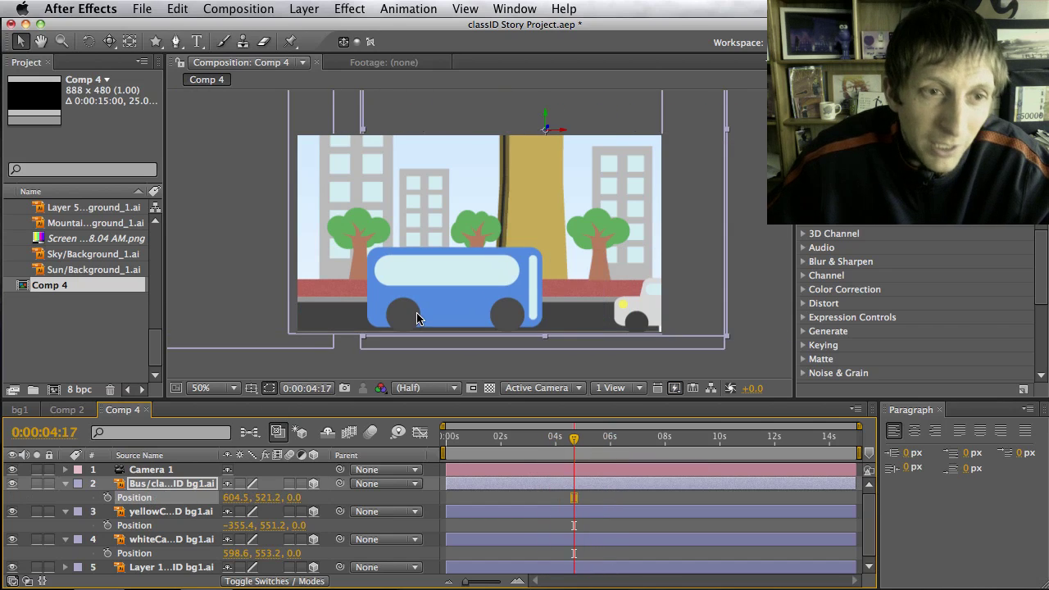
{"action": "left_click_drag", "start_coordinate": [416, 318], "coordinate": [236, 305]}
{"action": "left_click", "coordinate": [151, 470]}
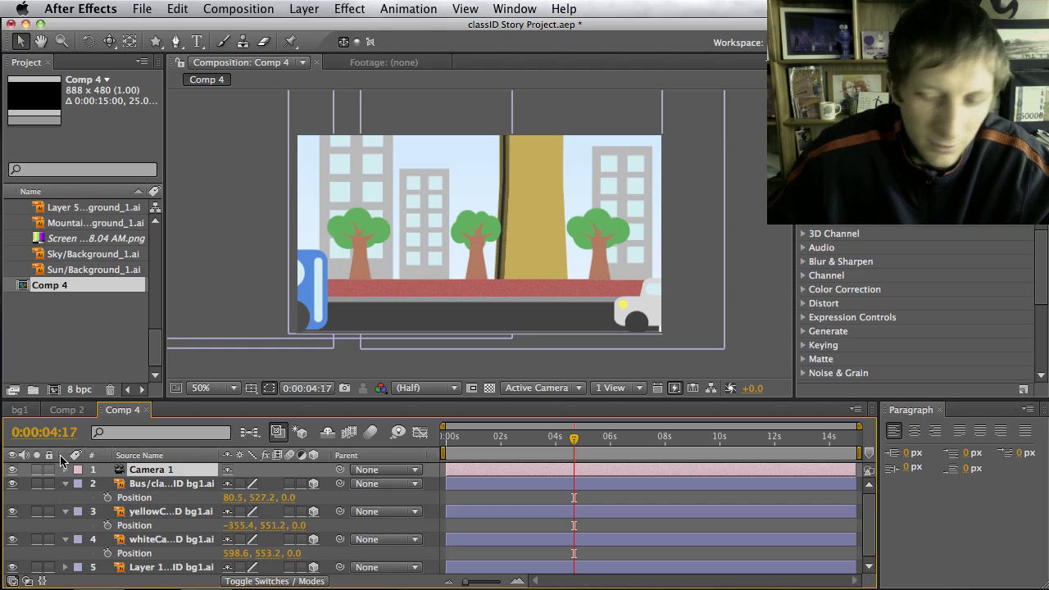
- Reveal Camera 1's keyframes and pan the view leftward along the street at 4:17
{"action": "key", "text": "u"}
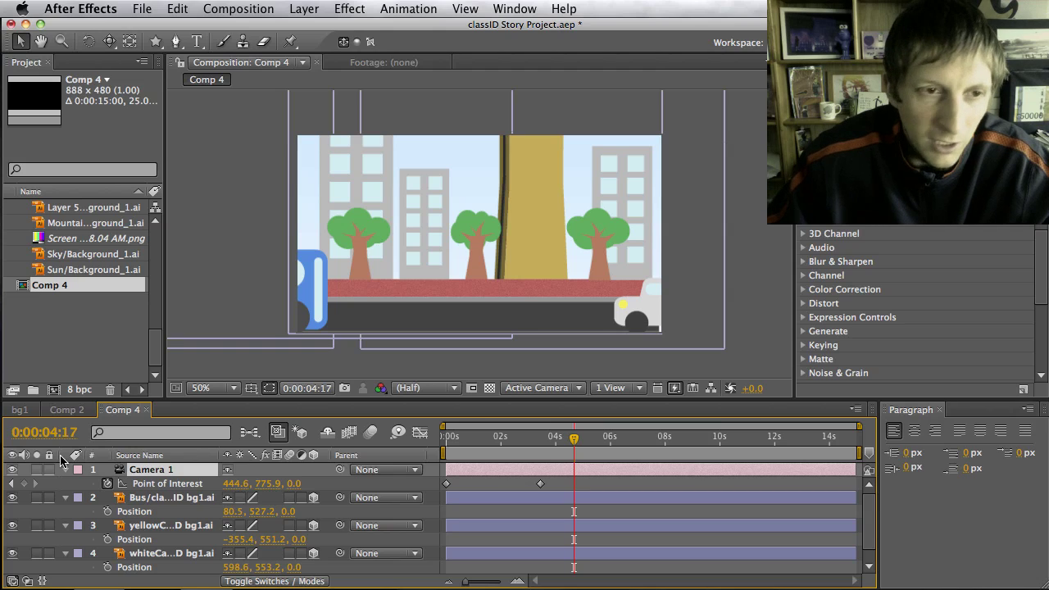
{"action": "key", "text": "super+z"}
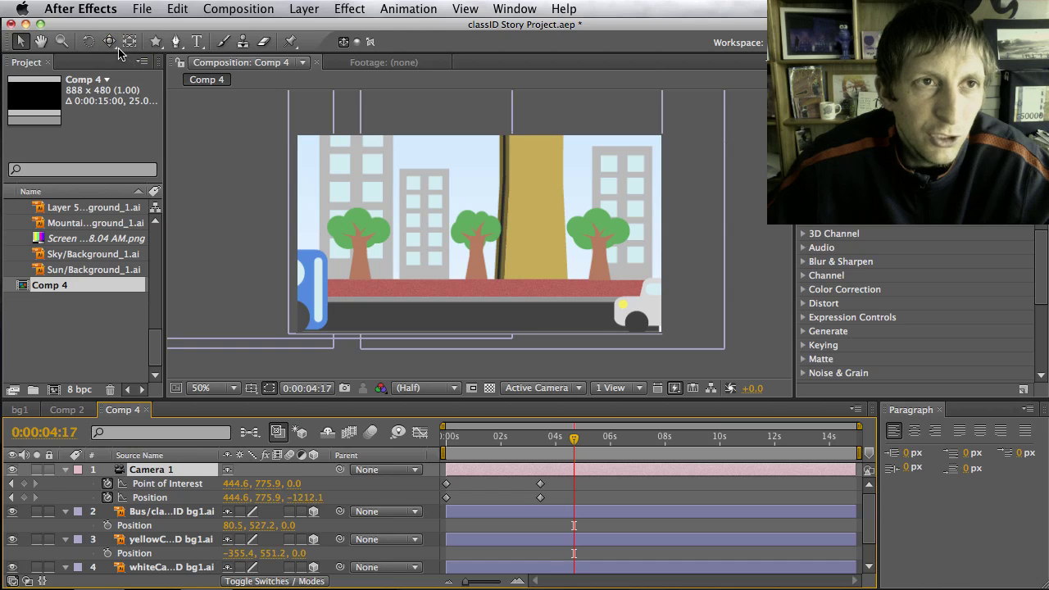
{"action": "left_click_drag", "start_coordinate": [118, 49], "coordinate": [164, 77]}
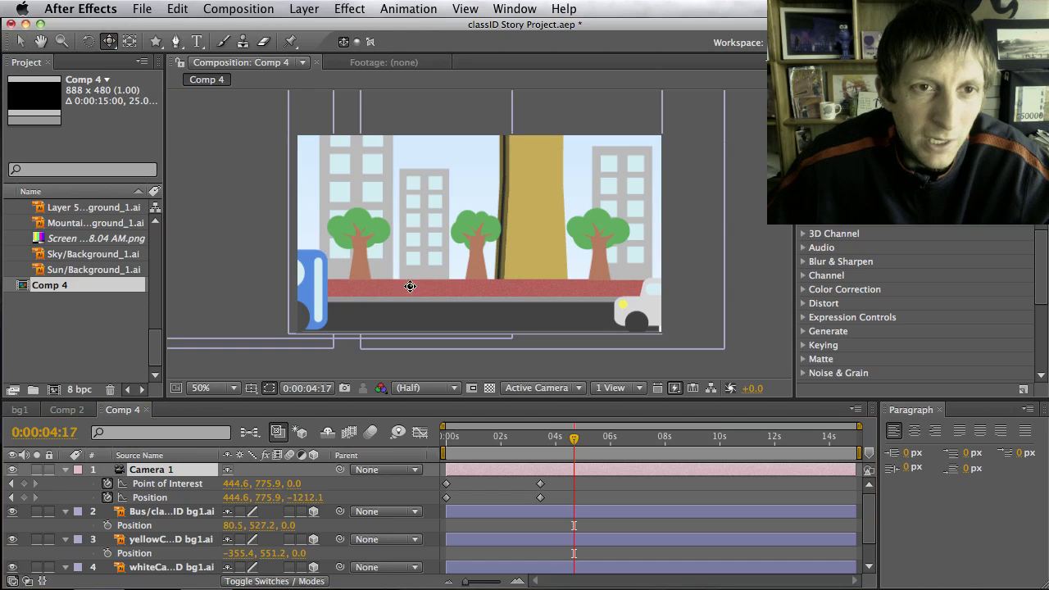
{"action": "left_click_drag", "start_coordinate": [410, 286], "coordinate": [599, 286]}
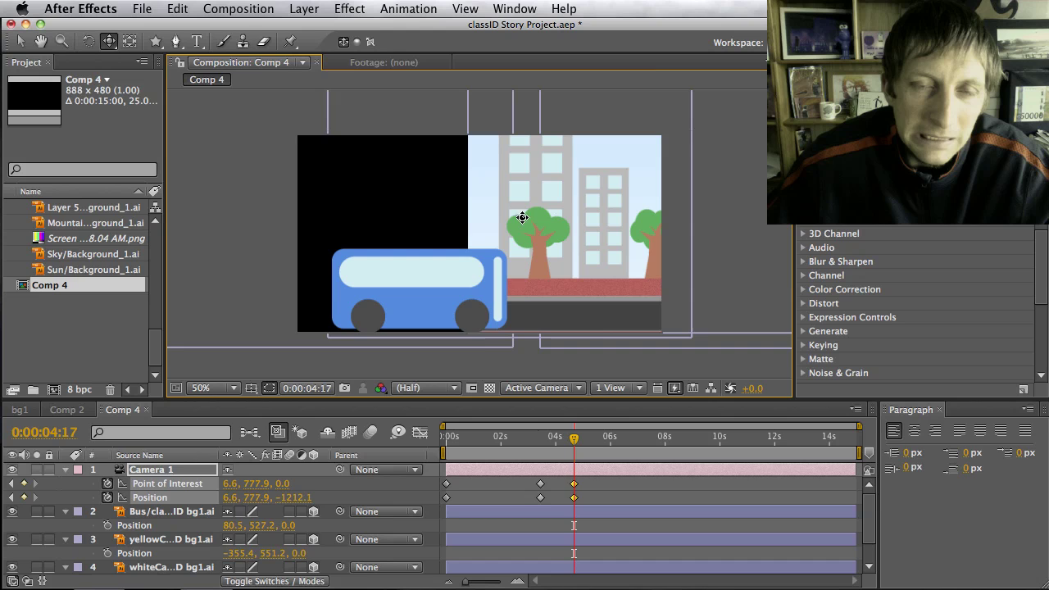
- Play back the camera animation to review the new leftward pan
{"action": "mouse_move", "coordinate": [576, 442]}
{"action": "left_mouse_down"}
{"action": "mouse_move", "coordinate": [454, 441]}
{"action": "mouse_move", "coordinate": [584, 449]}
{"action": "left_mouse_up"}
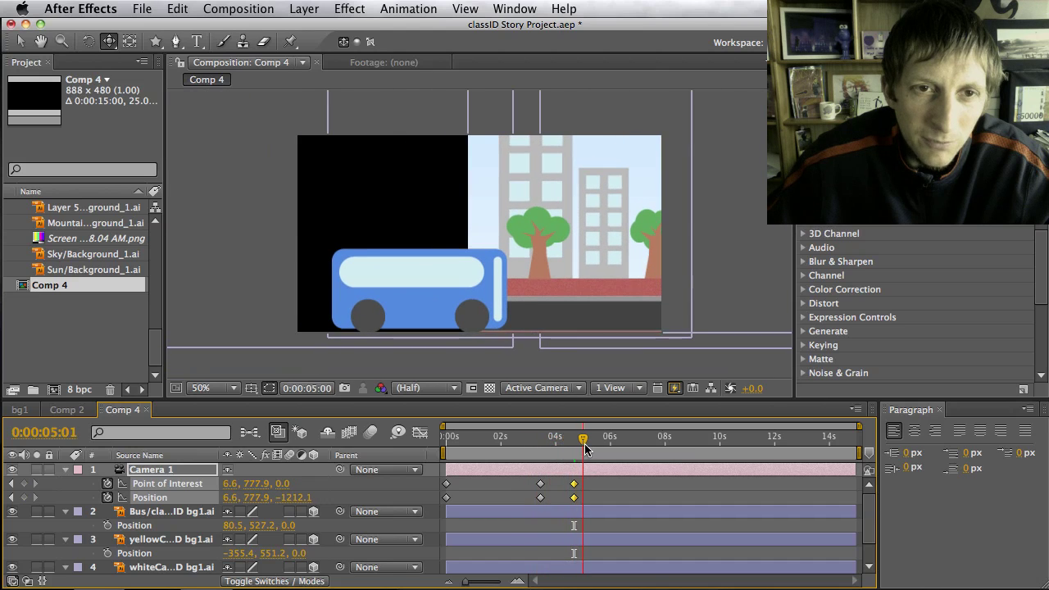
{"action": "key", "text": "KP_0"}
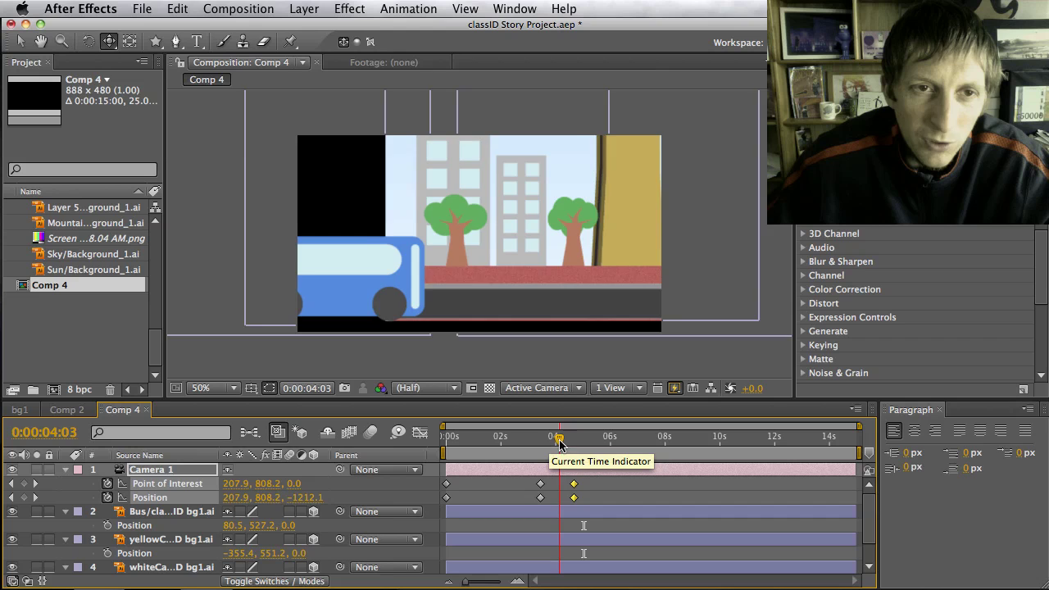
{"action": "left_click_drag", "start_coordinate": [587, 443], "coordinate": [540, 453]}
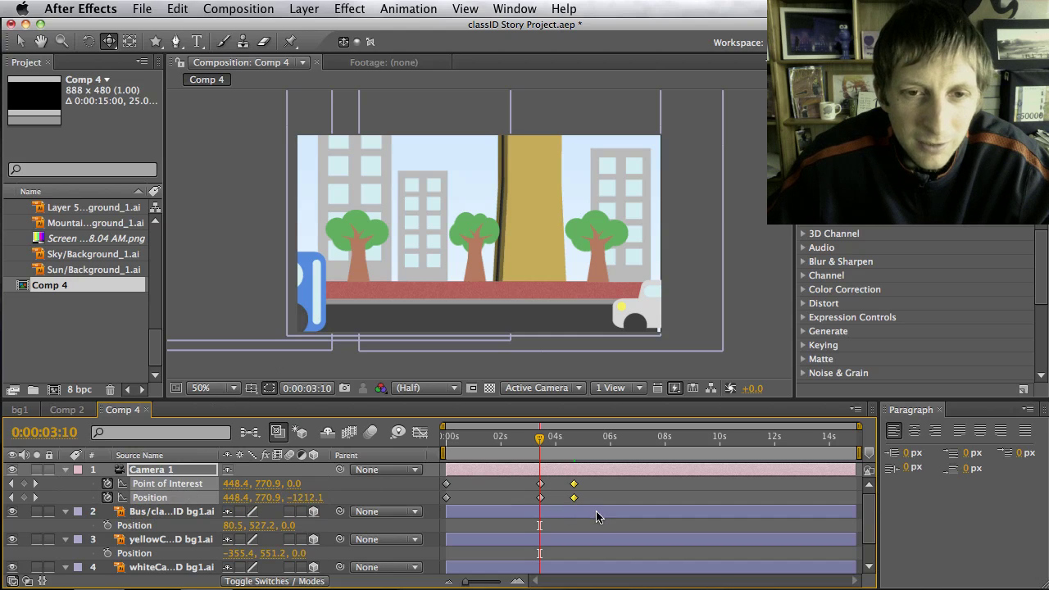
- Delete Camera 1's 4:17 keyframes and push the bus to the frame's left edge
{"action": "left_click_drag", "start_coordinate": [589, 501], "coordinate": [574, 490]}
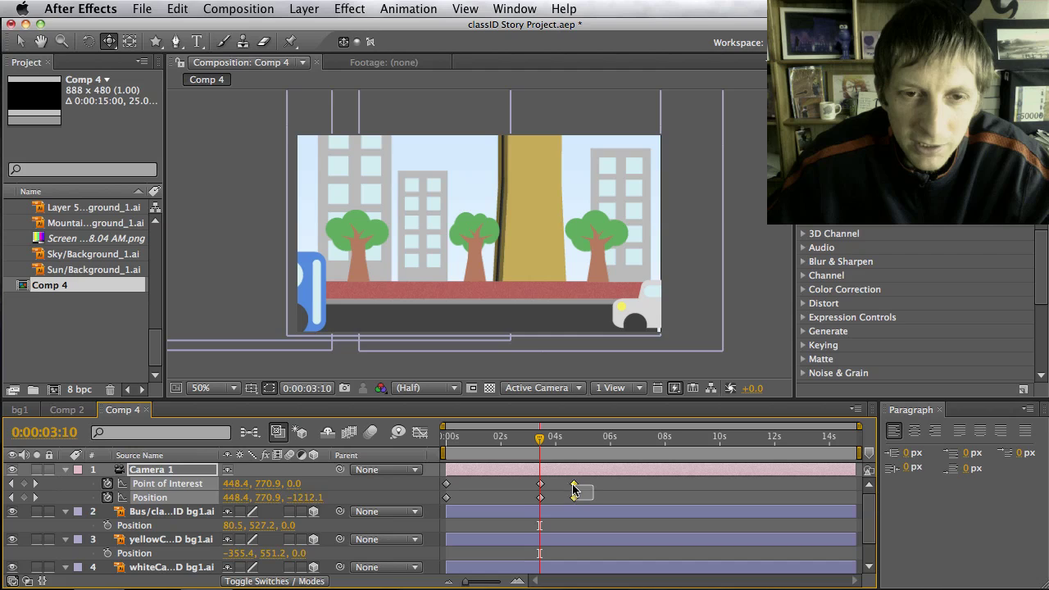
{"action": "key", "text": "Delete"}
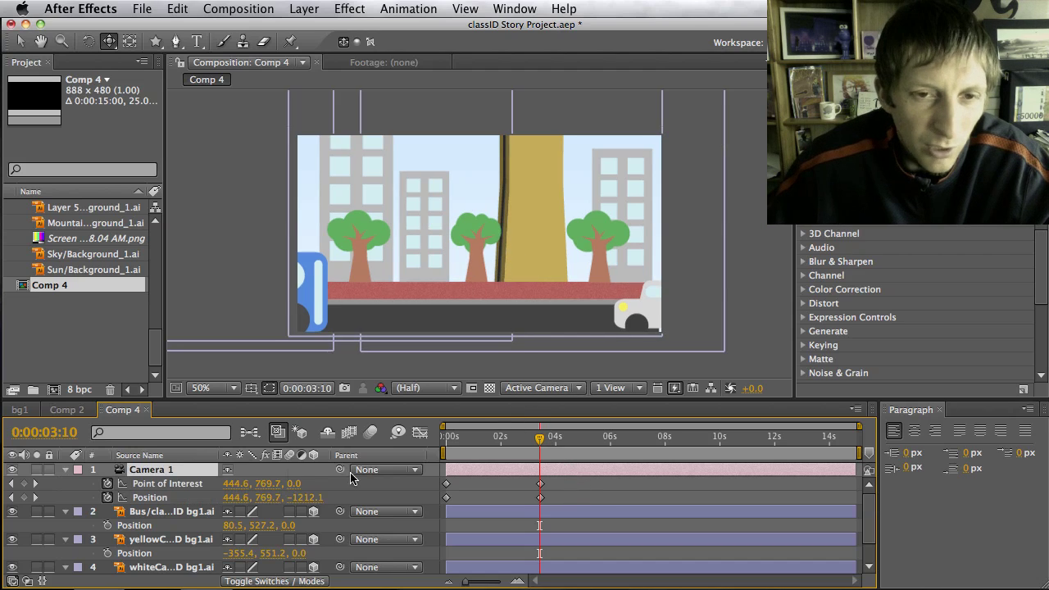
{"action": "left_click", "coordinate": [138, 512]}
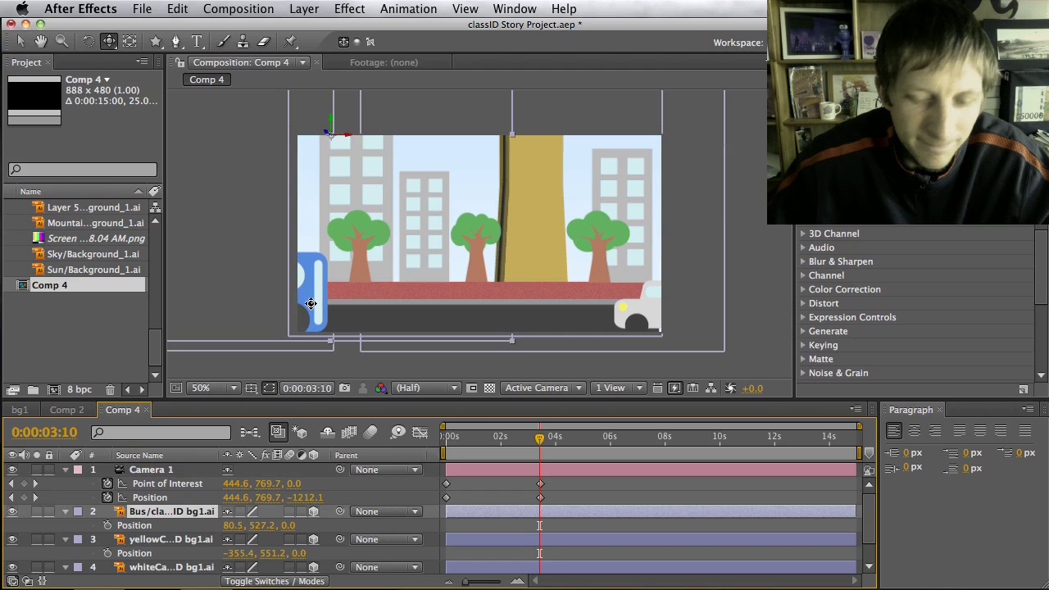
{"action": "key", "text": "v"}
{"action": "left_click_drag", "start_coordinate": [311, 304], "coordinate": [281, 306]}
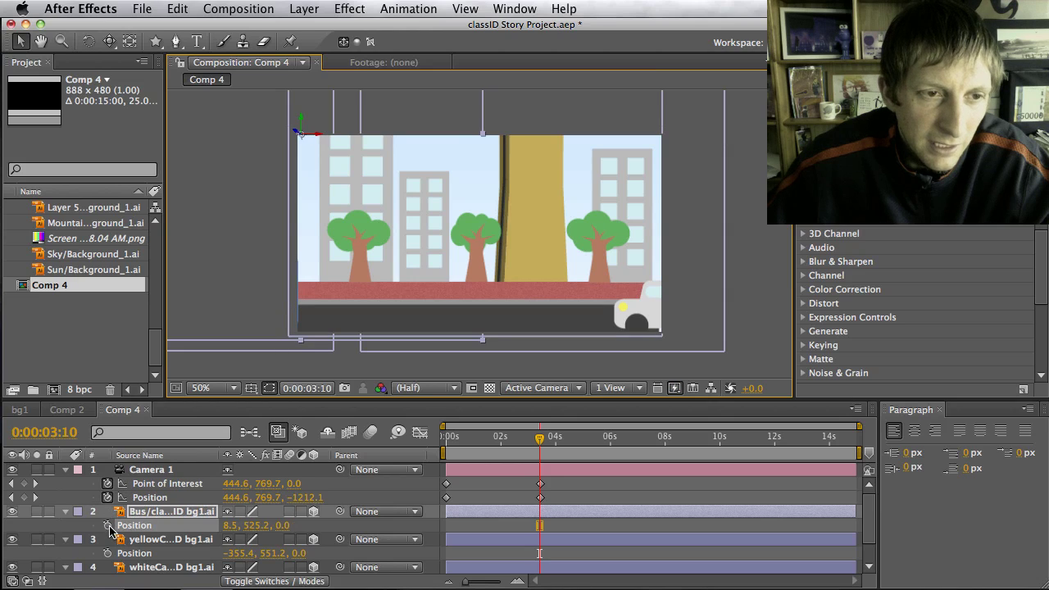
- Keyframe the bus driving from 8.5, 525.2 at 3:10 to 1320.5, 525.2 at 6:24
{"action": "left_click", "coordinate": [107, 525]}
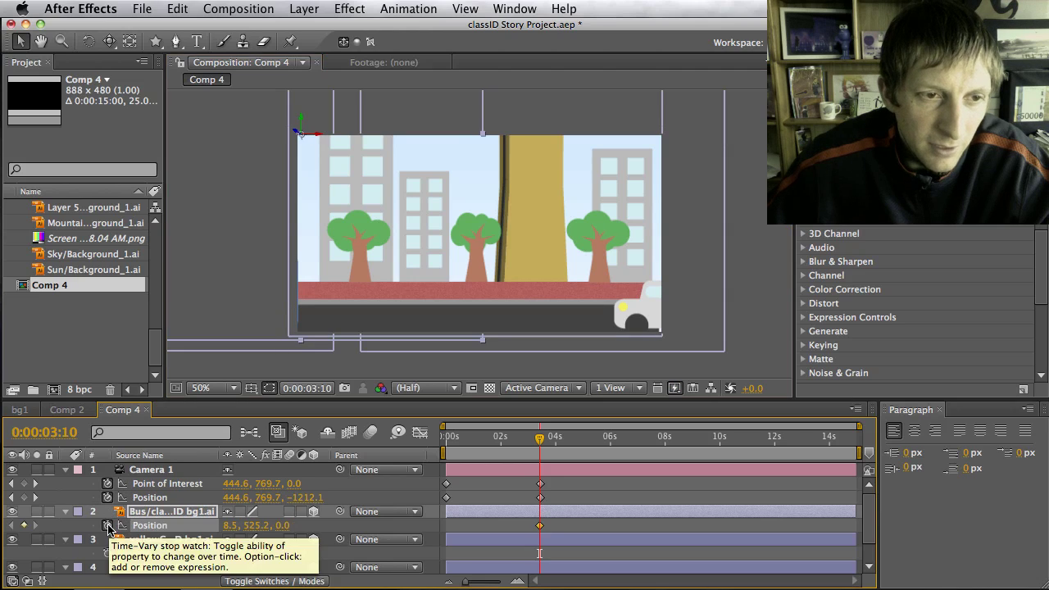
{"action": "left_click", "coordinate": [636, 447]}
{"action": "left_click_drag", "start_coordinate": [304, 295], "coordinate": [843, 295]}
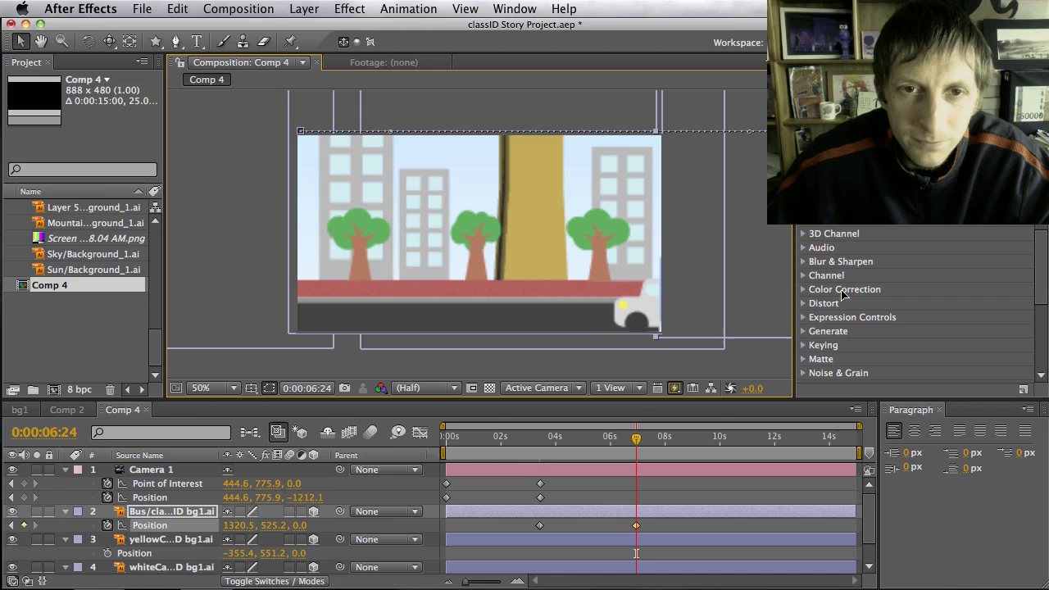
{"action": "left_click", "coordinate": [166, 567]}
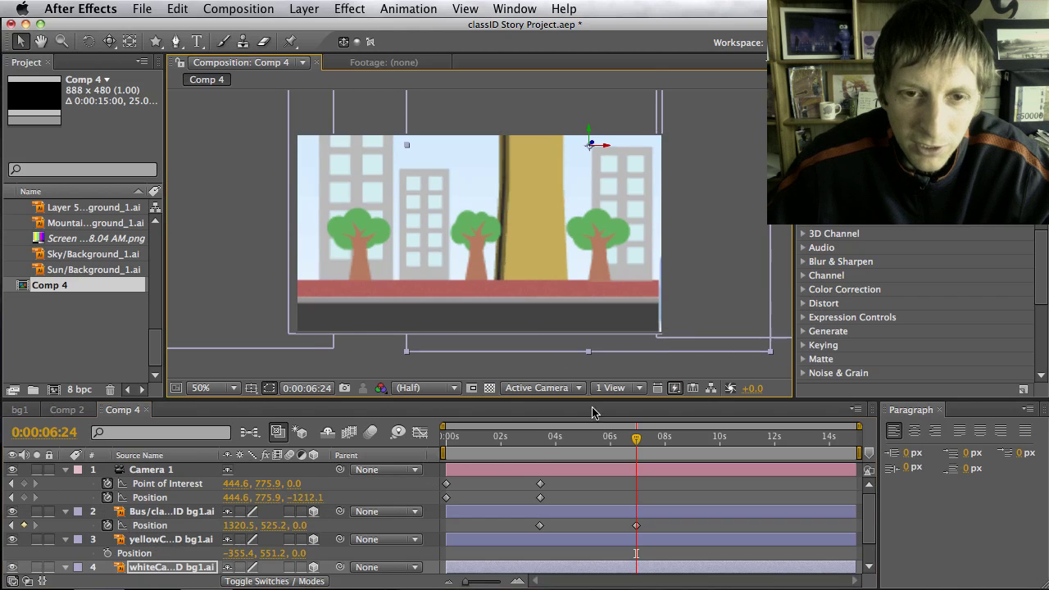
{"action": "left_click_drag", "start_coordinate": [559, 438], "coordinate": [540, 447]}
- Keyframe the white car's Position from 3:11, driving it off the left edge at 6:23
{"action": "key", "text": "alt+shift+p"}
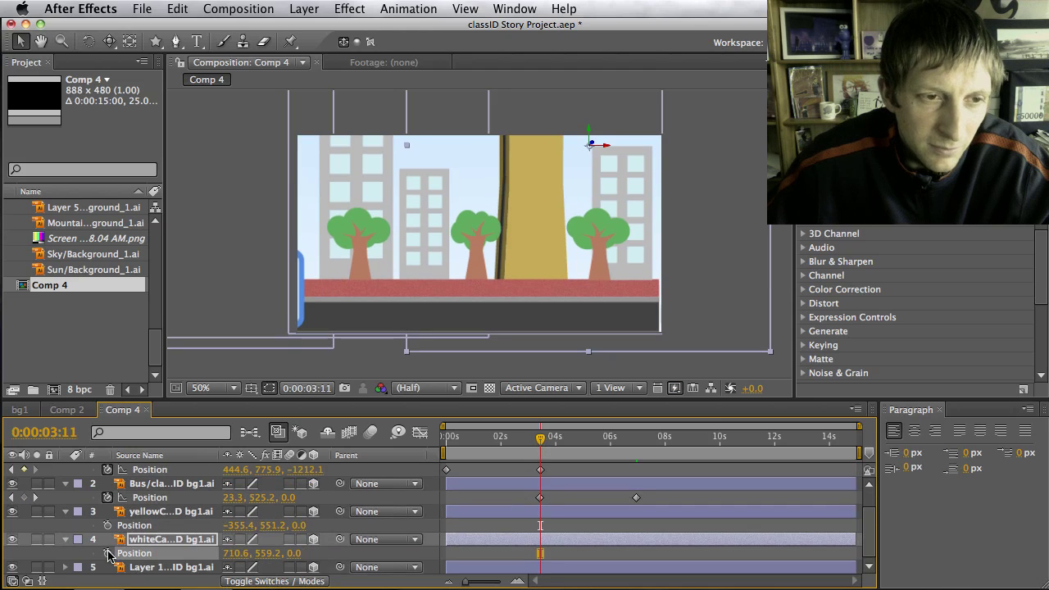
{"action": "left_click", "coordinate": [107, 553]}
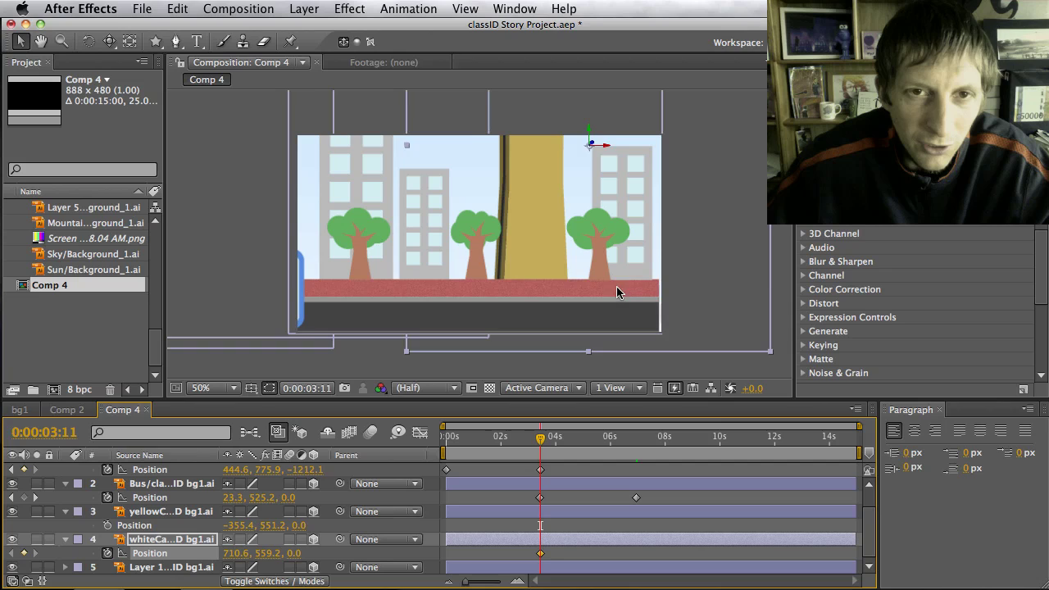
{"action": "left_click_drag", "start_coordinate": [616, 293], "coordinate": [135, 283]}
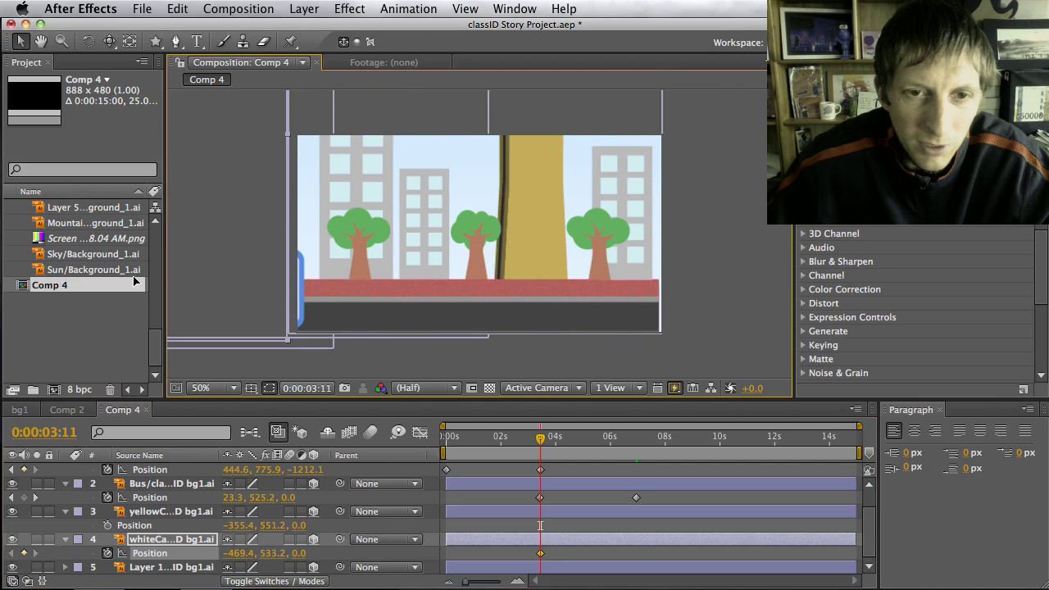
{"action": "key", "text": "super+z"}
{"action": "mouse_move", "coordinate": [647, 442]}
{"action": "left_mouse_down"}
{"action": "mouse_move", "coordinate": [623, 440]}
{"action": "mouse_move", "coordinate": [635, 440]}
{"action": "left_mouse_up"}
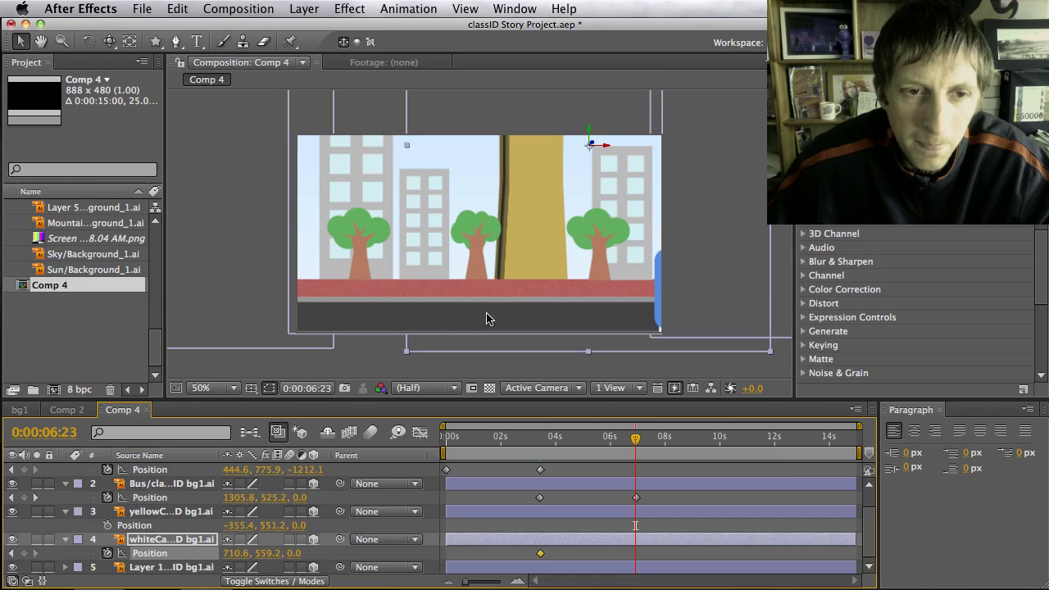
{"action": "left_click_drag", "start_coordinate": [533, 314], "coordinate": [68, 306]}
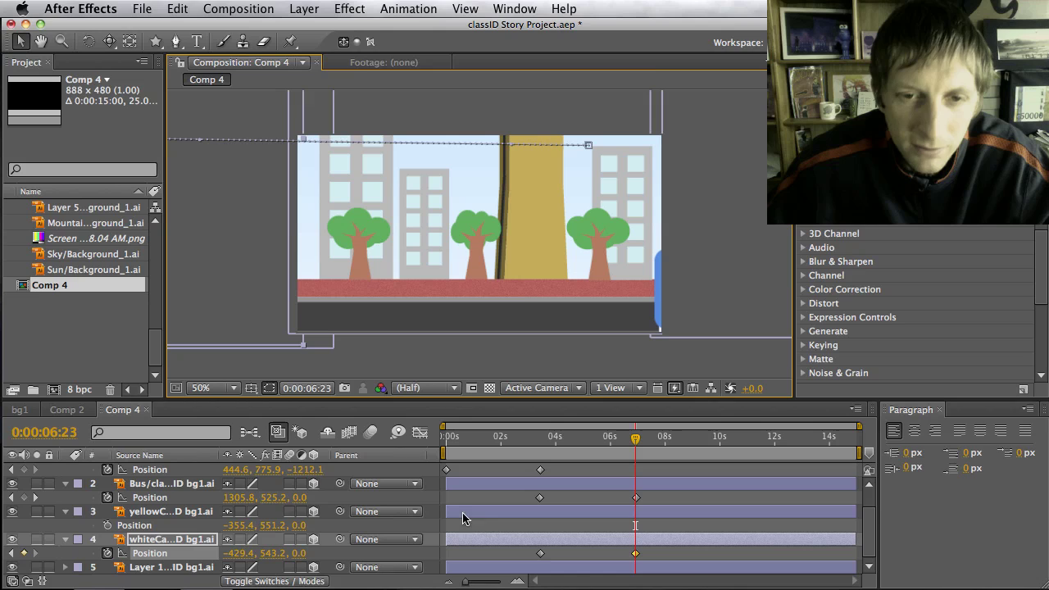
- Slide the white car's end keyframe to about 8 seconds and check the scene at 4:18
{"action": "left_click_drag", "start_coordinate": [637, 557], "coordinate": [668, 554]}
{"action": "left_click_drag", "start_coordinate": [635, 438], "coordinate": [579, 470]}
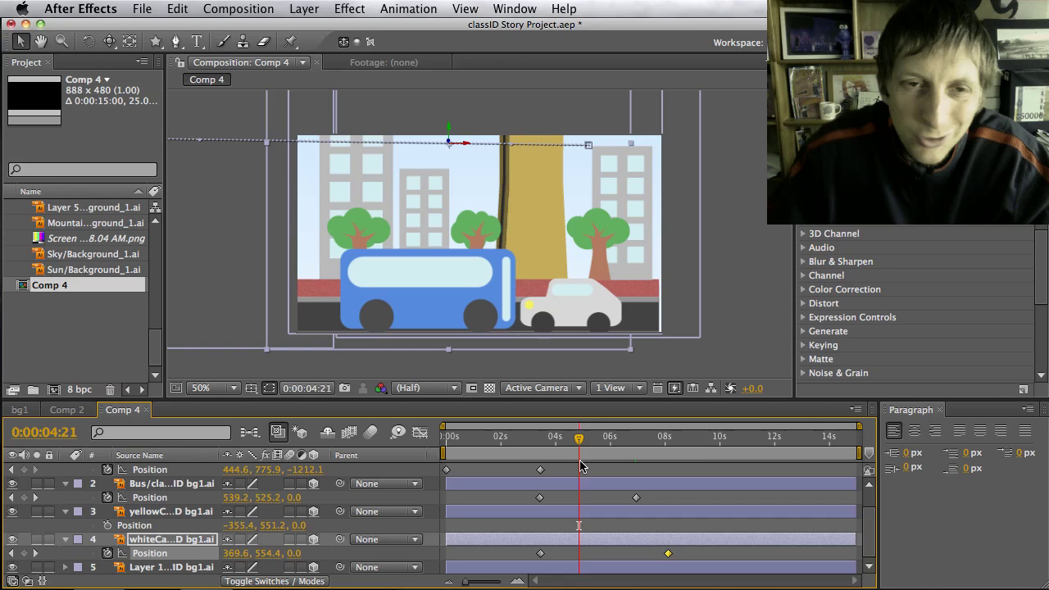
{"action": "left_click_drag", "start_coordinate": [579, 441], "coordinate": [573, 443]}
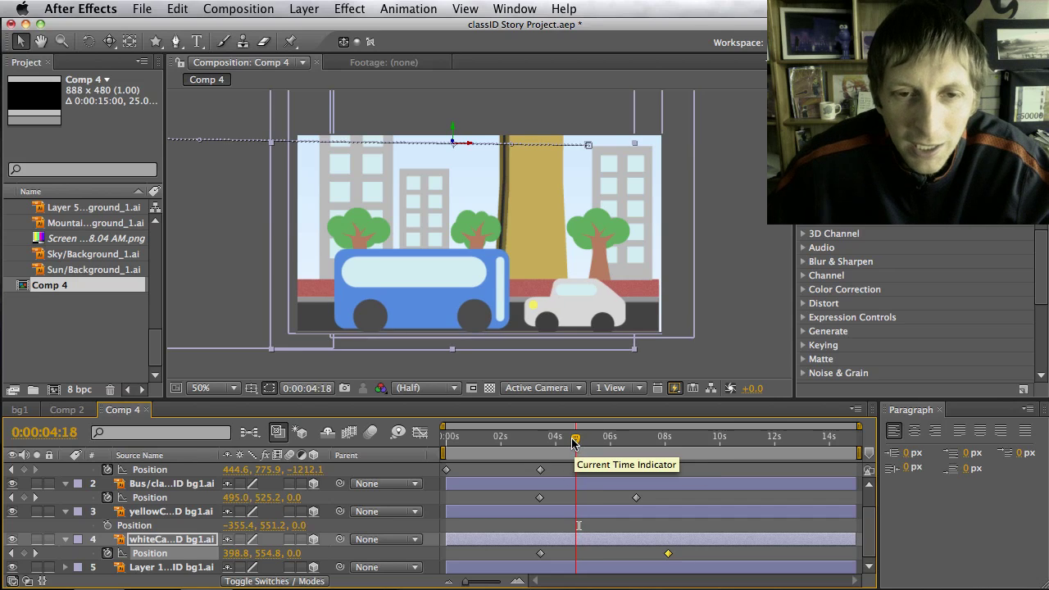
{"action": "scroll", "coordinate": [250, 510], "scroll_direction": "up", "scroll_amount": 2}
{"action": "left_click", "coordinate": [263, 474]}
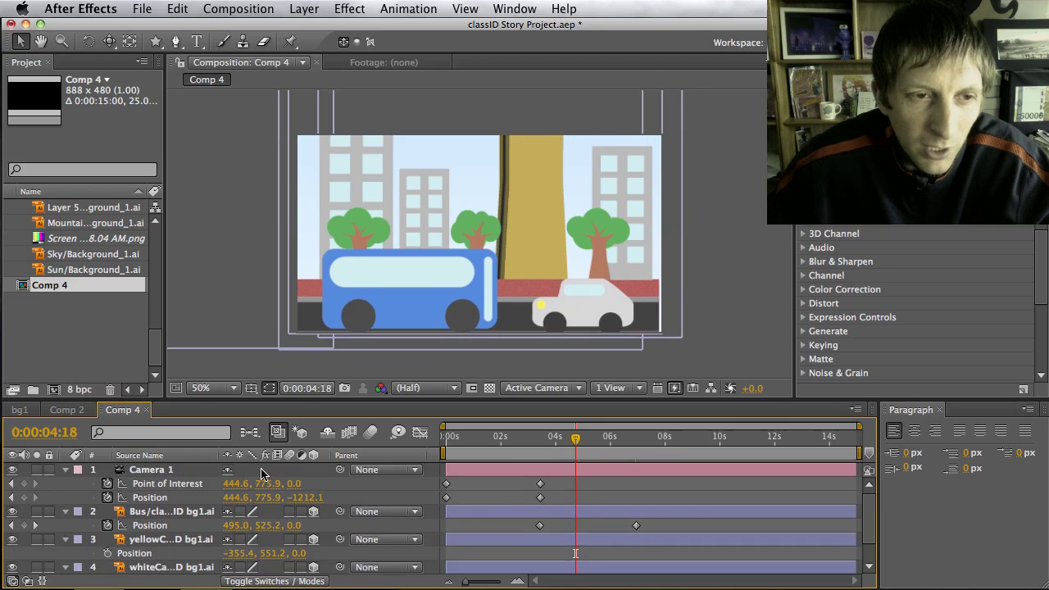
- Show Comp 4 in Top view at 50% zoom and move to 0:00:04:00
{"action": "left_click", "coordinate": [160, 473]}
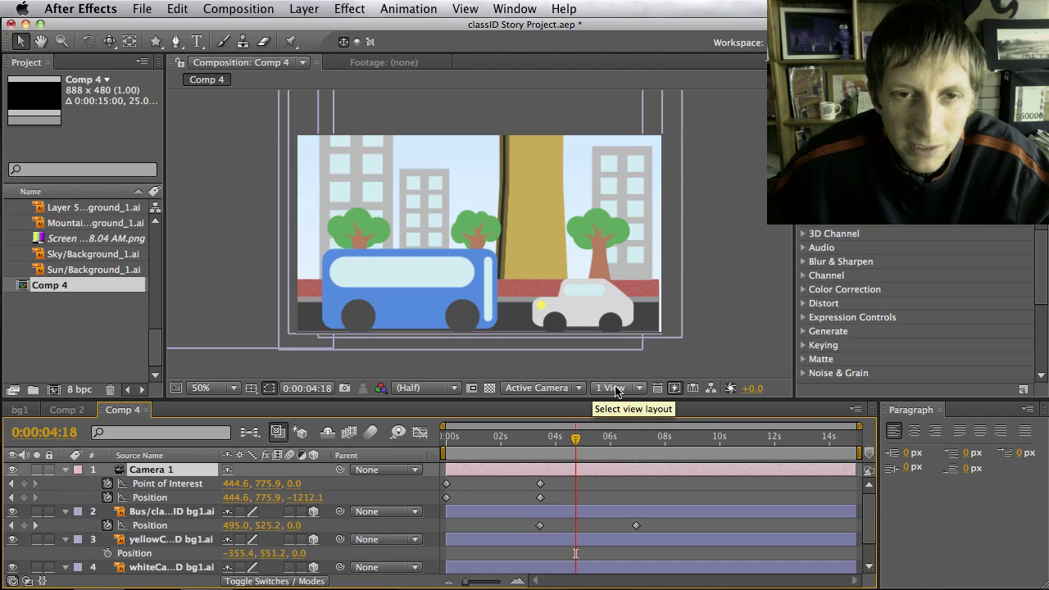
{"action": "left_click", "coordinate": [573, 388]}
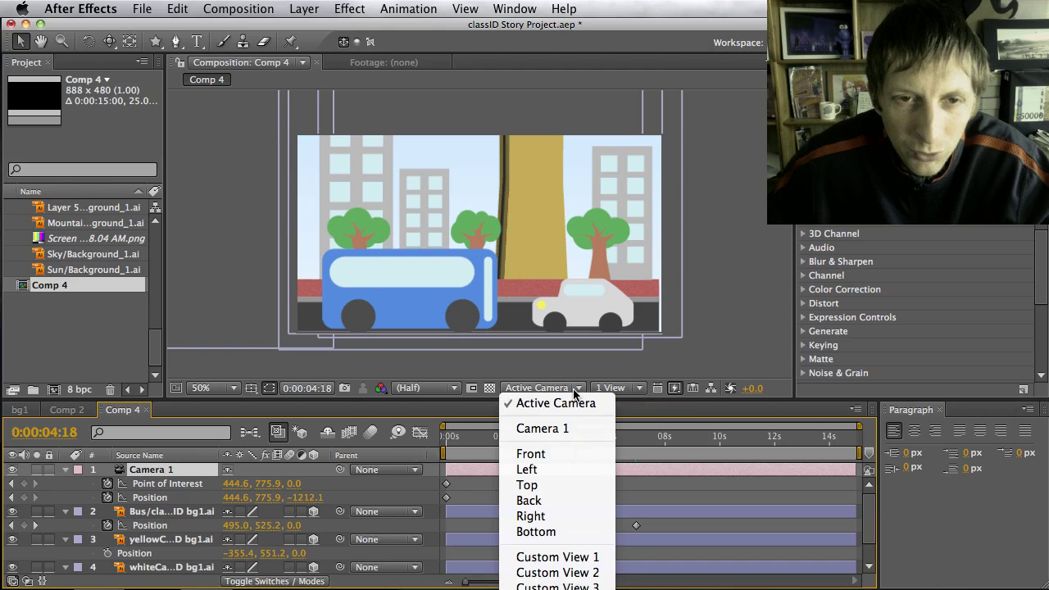
{"action": "left_click", "coordinate": [574, 487]}
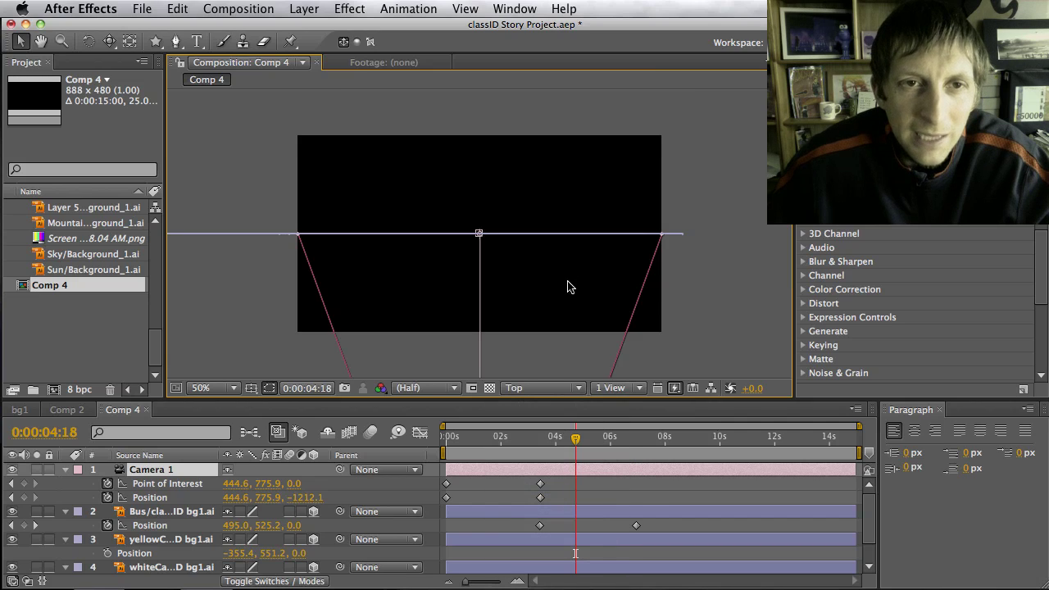
{"action": "key", "text": "comma"}
{"action": "key", "text": "comma"}
{"action": "key", "text": "comma"}
{"action": "key", "text": "comma"}
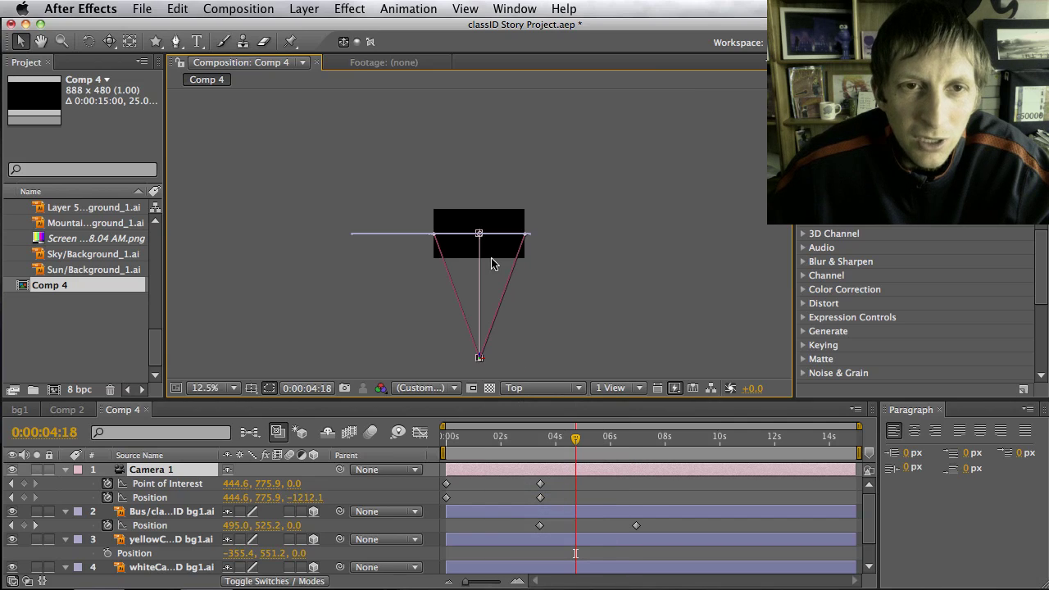
{"action": "key", "text": "period"}
{"action": "key", "text": "period"}
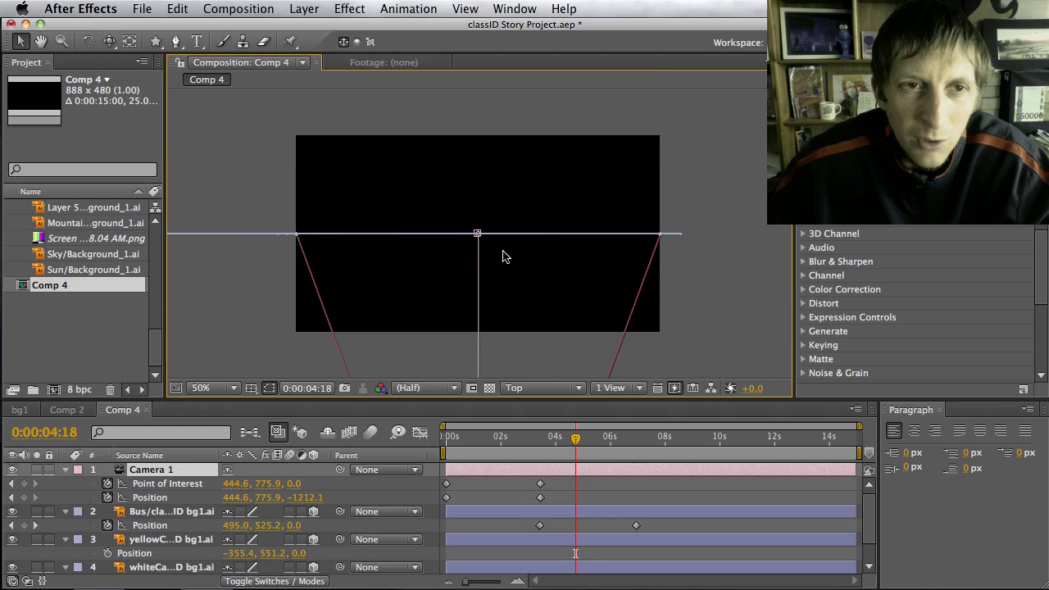
{"action": "left_click_drag", "start_coordinate": [576, 442], "coordinate": [556, 450]}
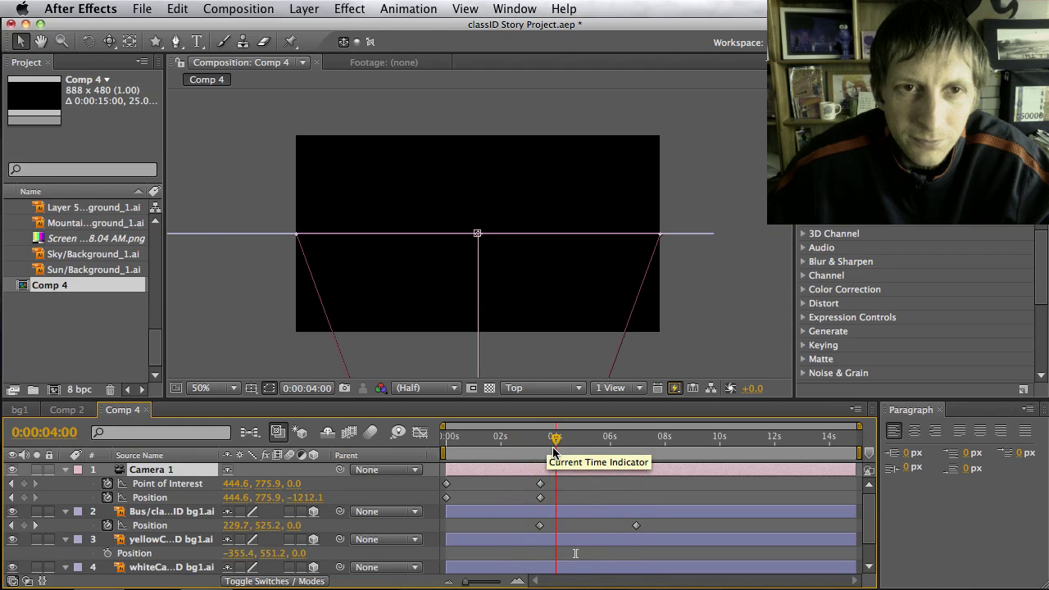
- Drag the Bus layer forward along Z at 4 seconds to z −184
{"action": "left_click", "coordinate": [172, 513]}
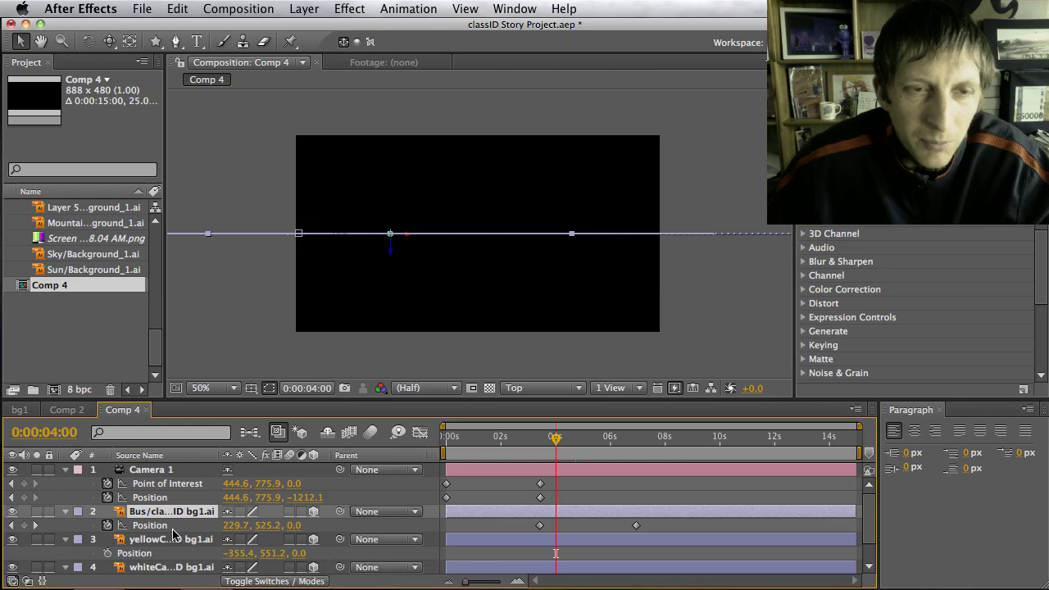
{"action": "left_click", "coordinate": [171, 539]}
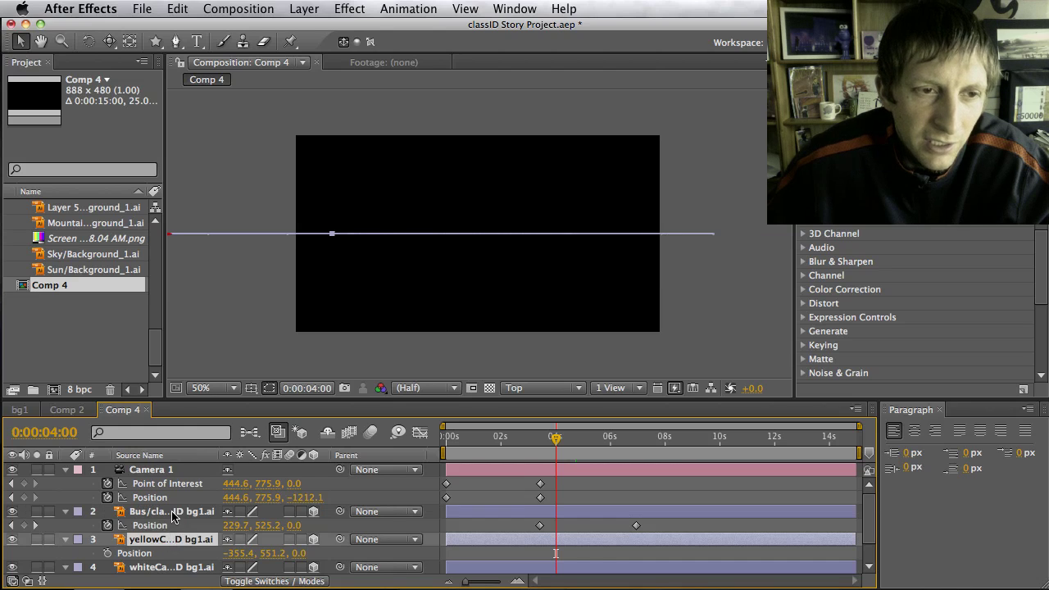
{"action": "left_click", "coordinate": [173, 514]}
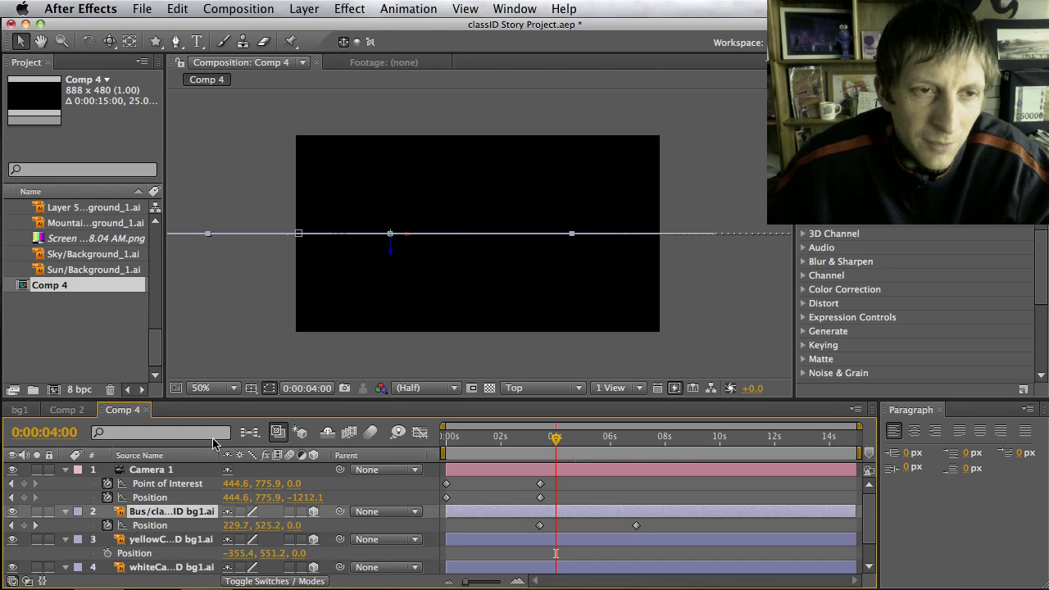
{"action": "left_click", "coordinate": [390, 235]}
{"action": "left_click", "coordinate": [165, 512]}
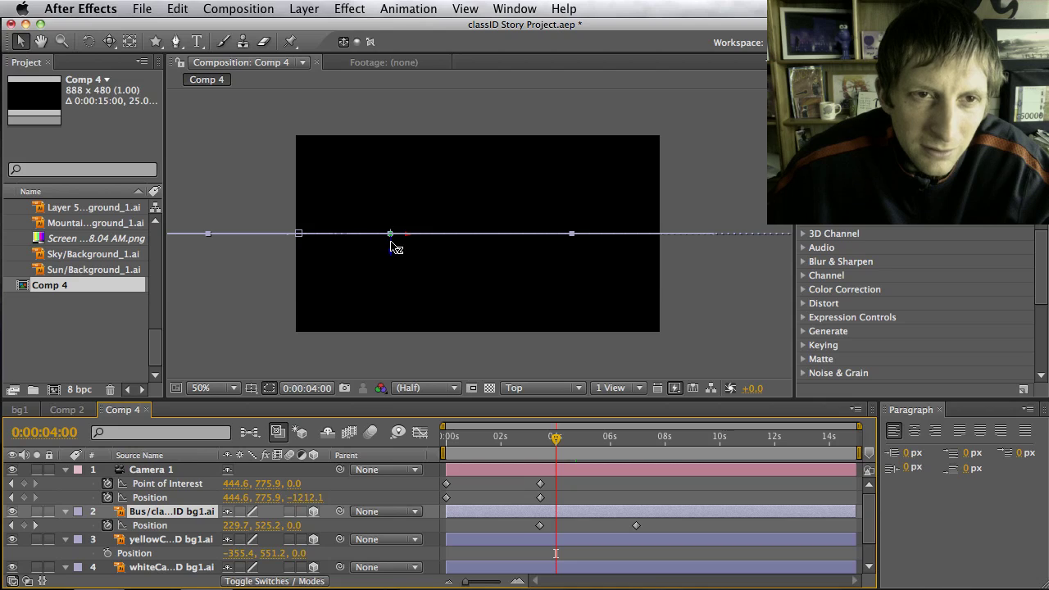
{"action": "left_click_drag", "start_coordinate": [391, 241], "coordinate": [389, 310]}
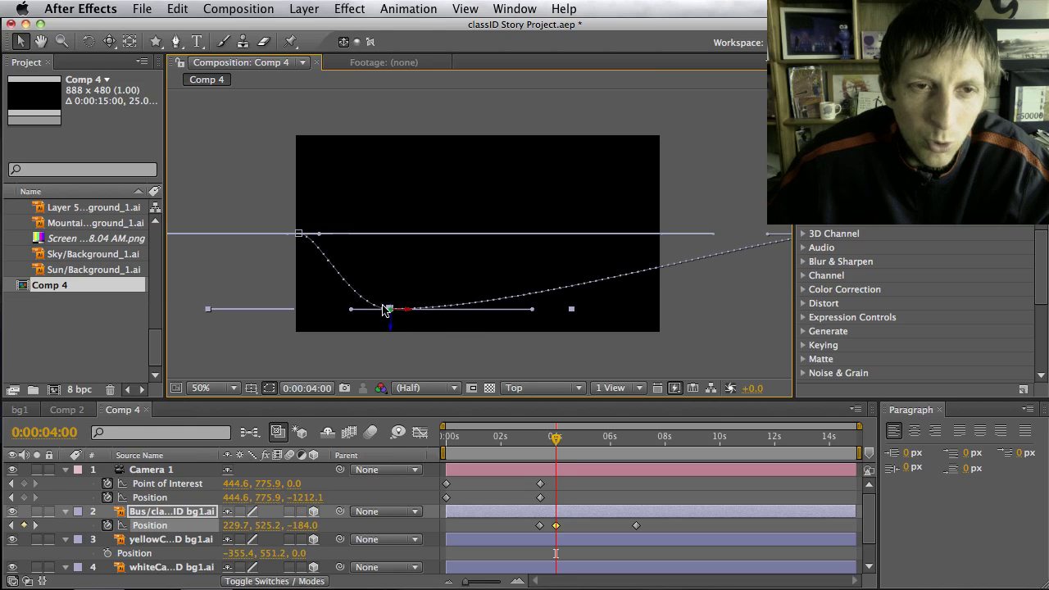
- Adjust the bus's 4-second keyframe handle to curve its motion path in depth
{"action": "left_click_drag", "start_coordinate": [299, 235], "coordinate": [263, 309]}
{"action": "left_click", "coordinate": [744, 252]}
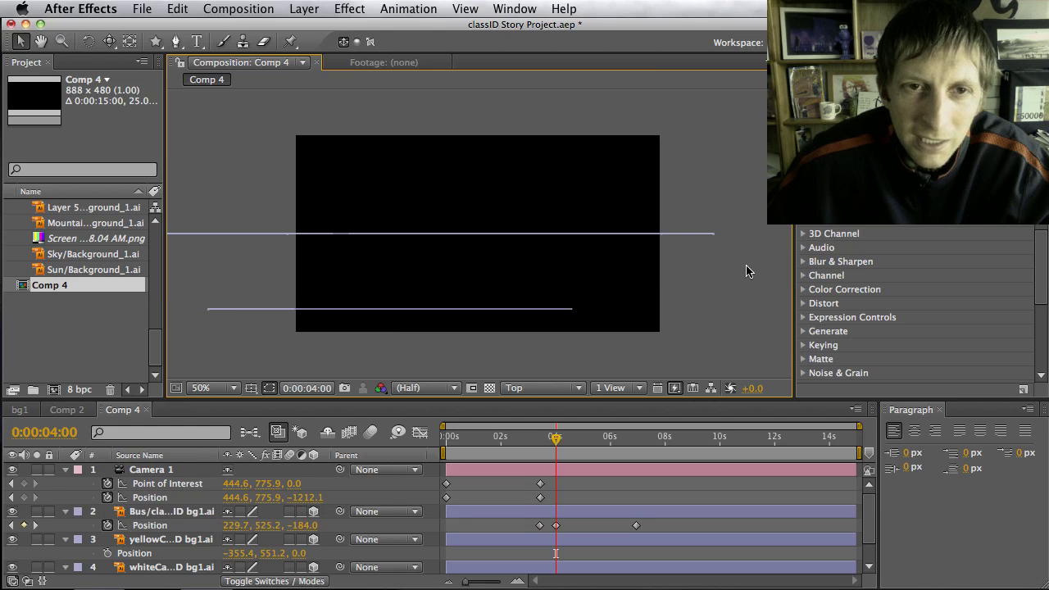
{"action": "left_click", "coordinate": [164, 512]}
{"action": "left_click", "coordinate": [644, 279]}
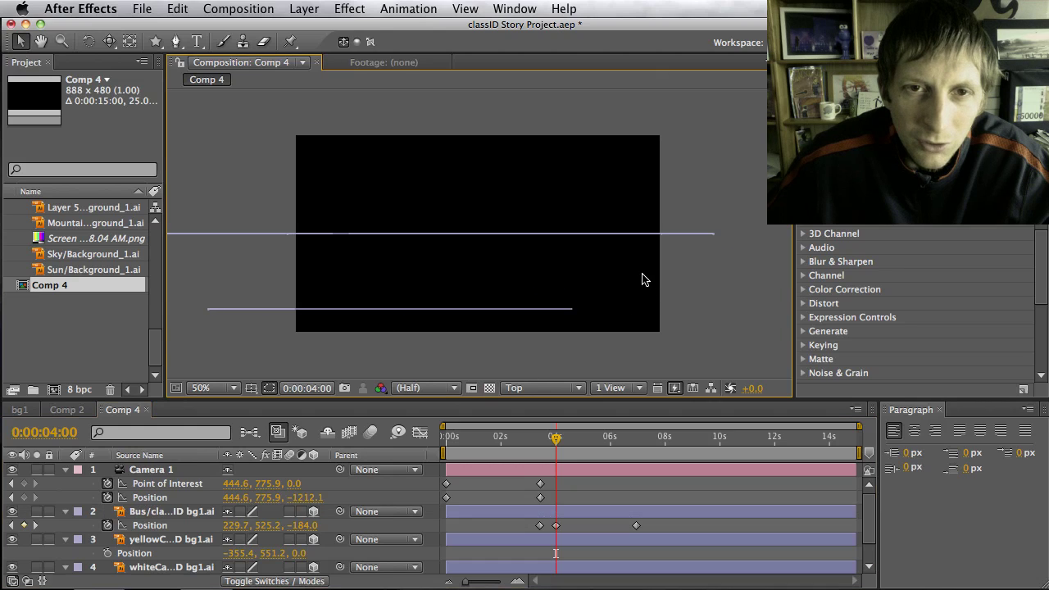
{"action": "left_click", "coordinate": [129, 527]}
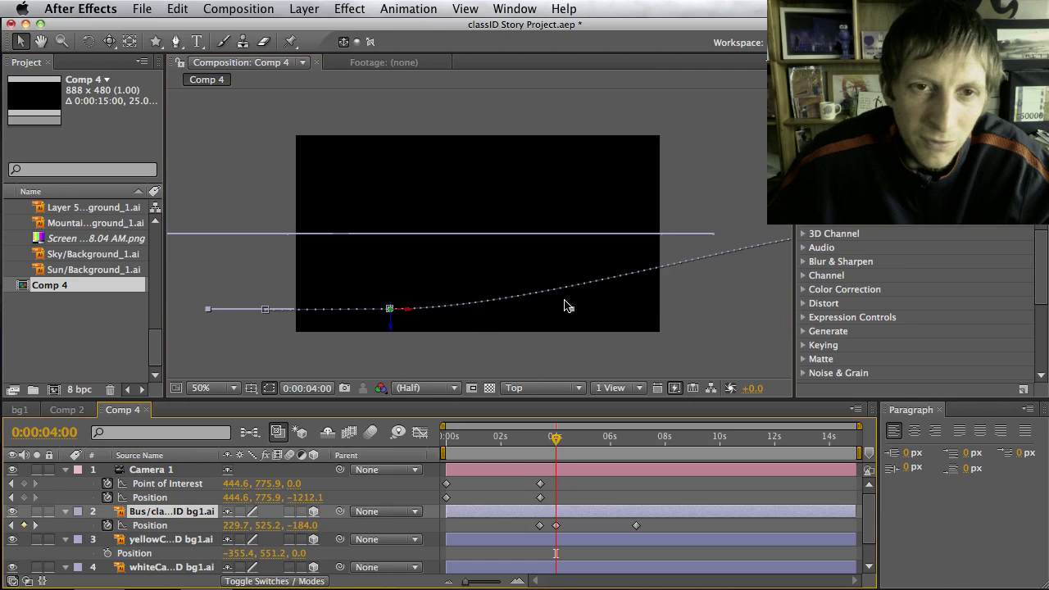
{"action": "left_click", "coordinate": [572, 293]}
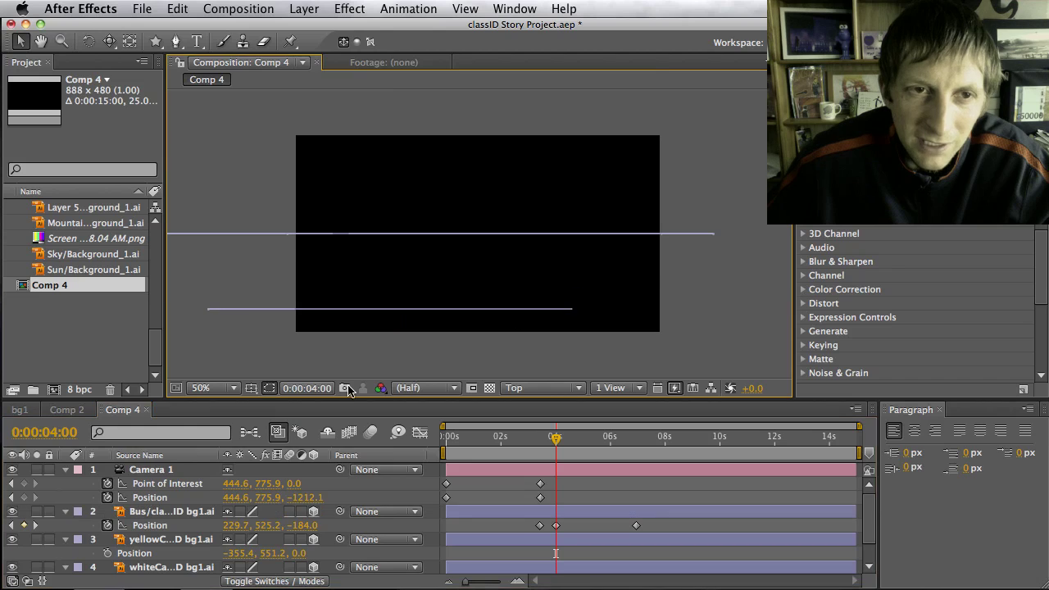
{"action": "left_click", "coordinate": [138, 514]}
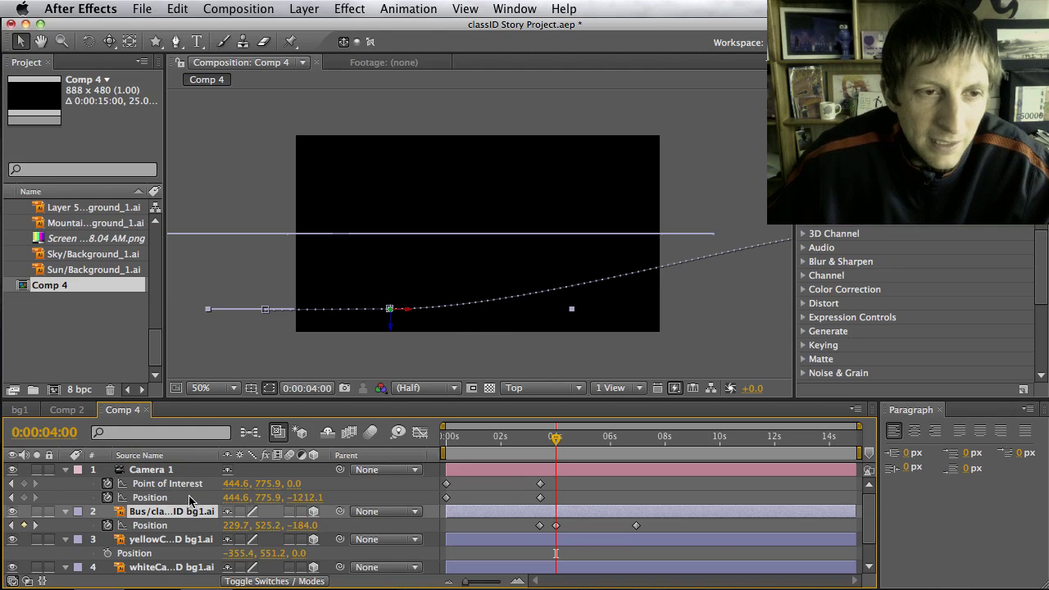
- Push the white car farther back along Z at 4 seconds
{"action": "left_click", "coordinate": [168, 541]}
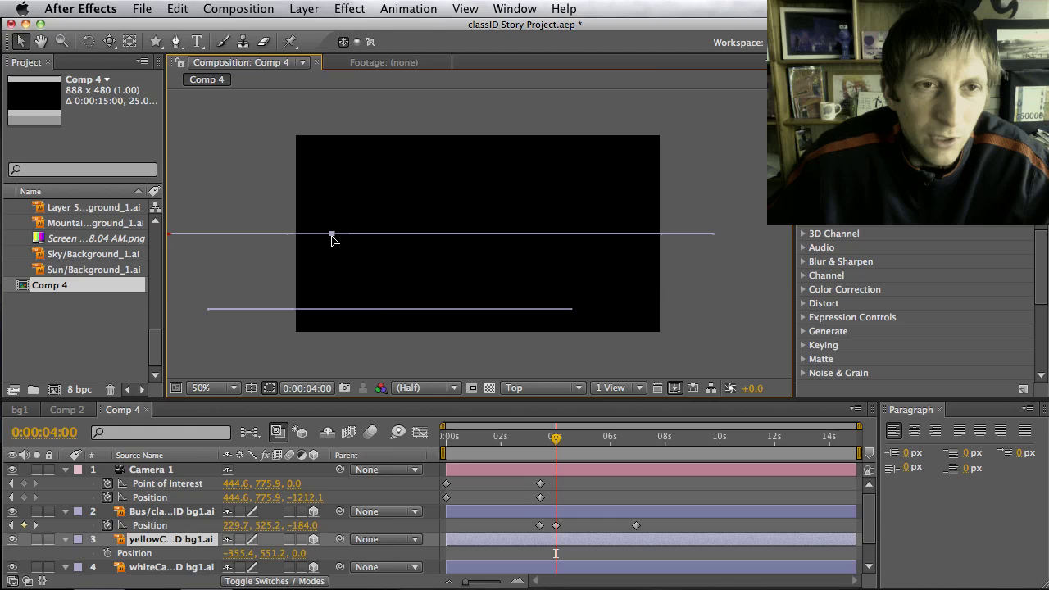
{"action": "left_click", "coordinate": [376, 235]}
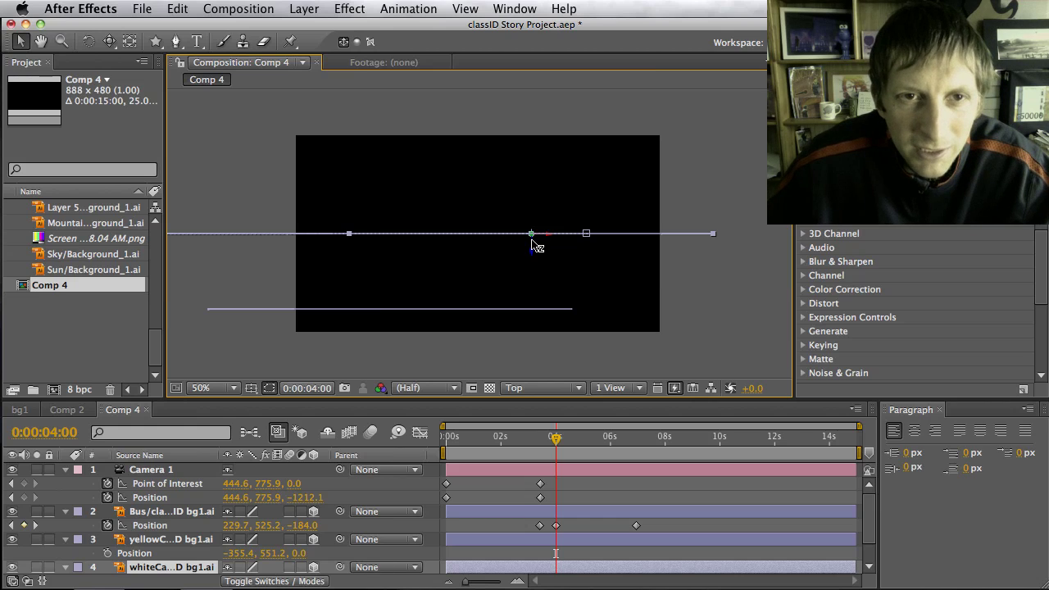
{"action": "left_click_drag", "start_coordinate": [531, 239], "coordinate": [531, 206]}
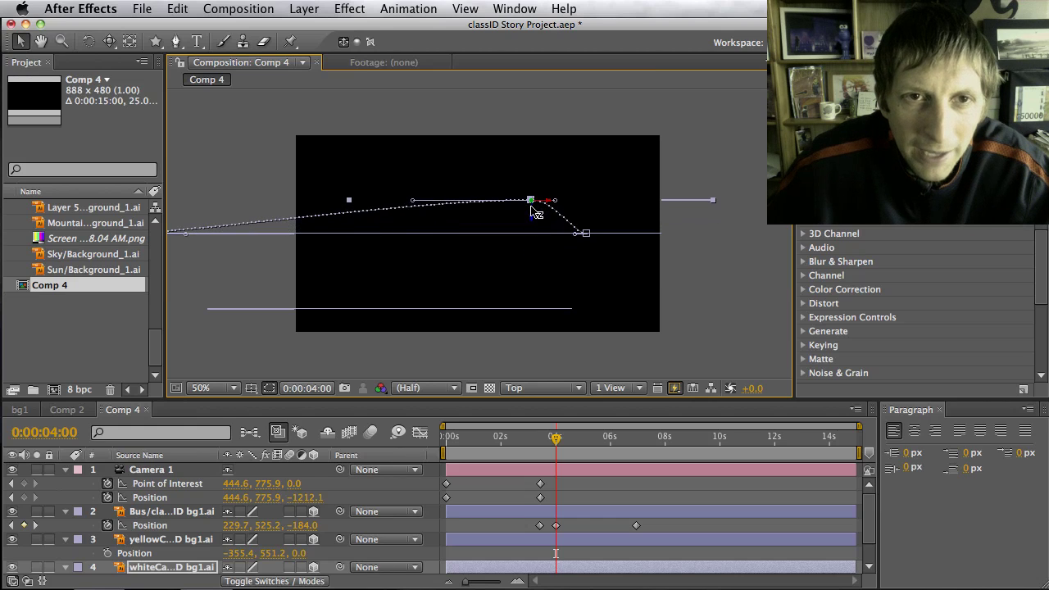
{"action": "left_click", "coordinate": [344, 215]}
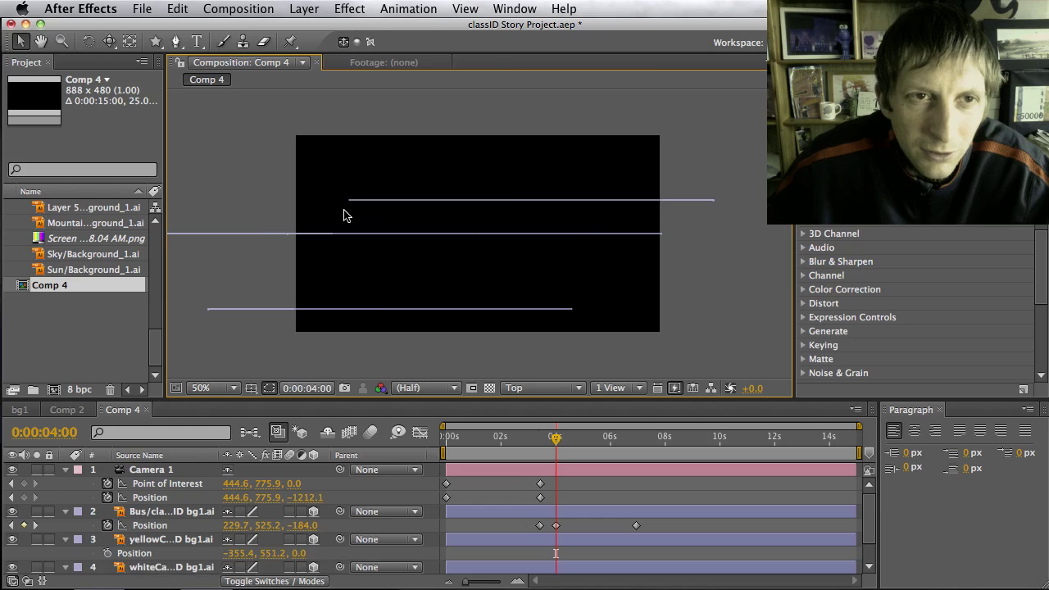
- Reshape the white car's keyframe handle so its path runs level to the right
{"action": "left_click", "coordinate": [558, 443]}
{"action": "left_click", "coordinate": [152, 541]}
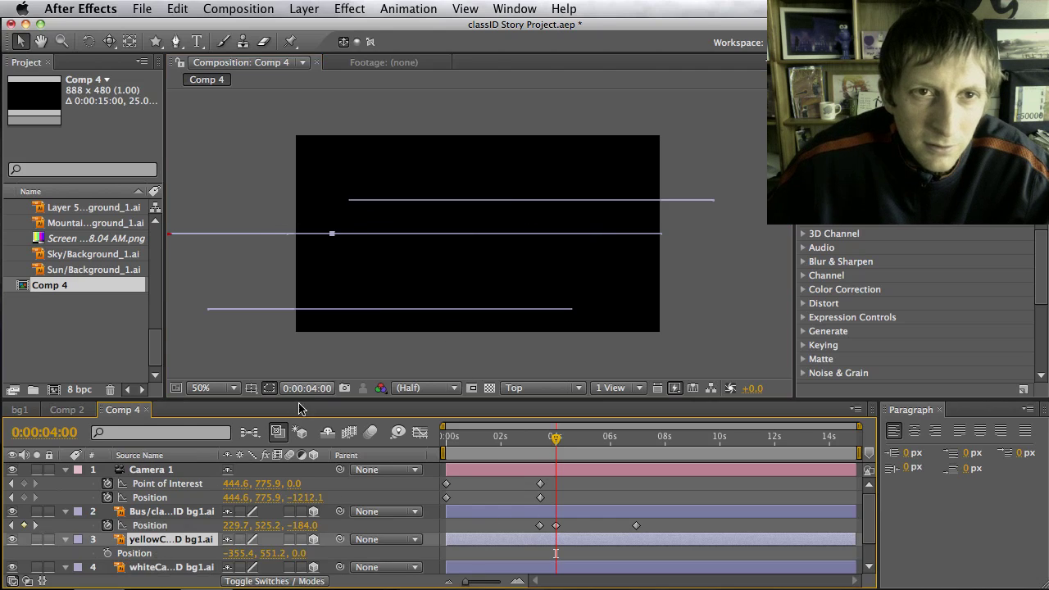
{"action": "left_click", "coordinate": [161, 567]}
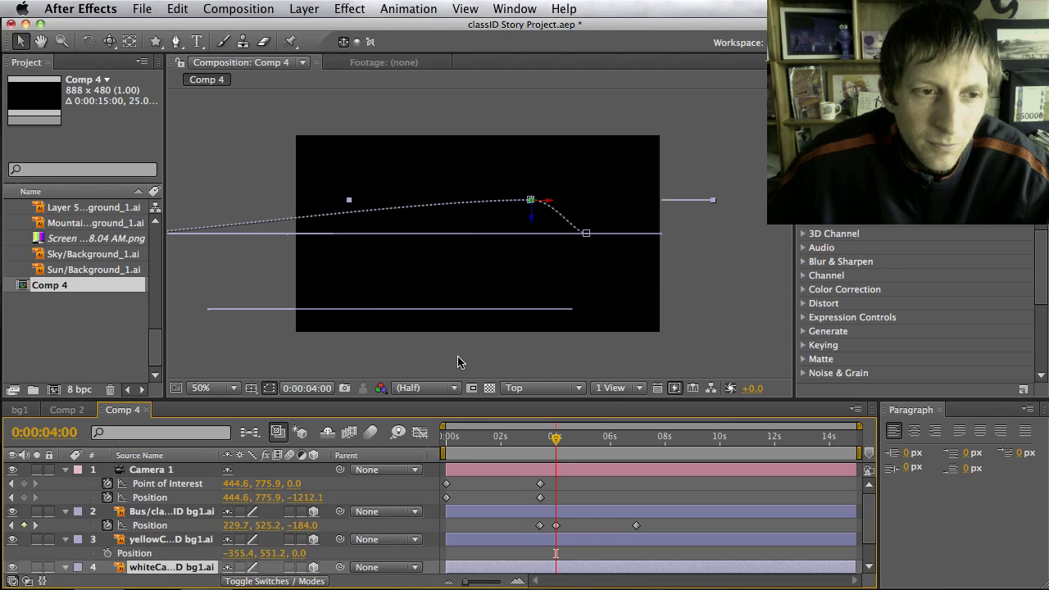
{"action": "left_click_drag", "start_coordinate": [586, 237], "coordinate": [672, 202]}
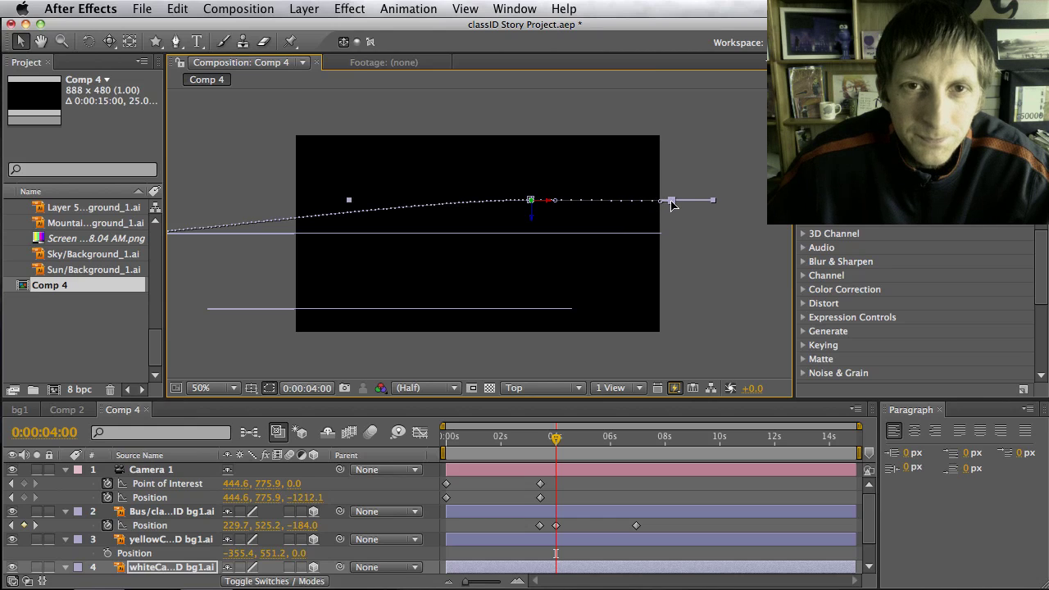
{"action": "left_click", "coordinate": [559, 388]}
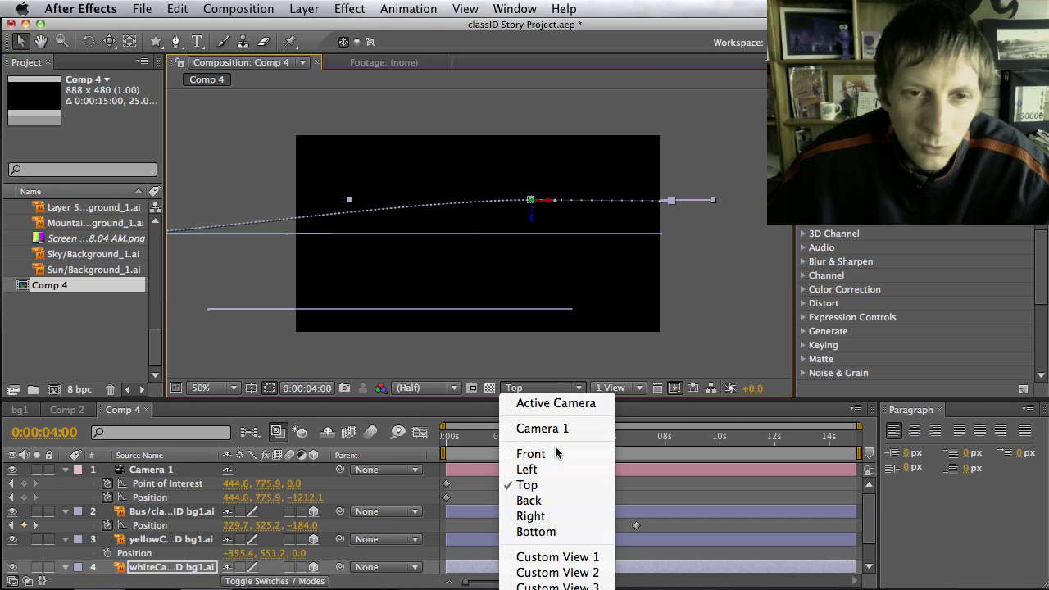
- Switch the viewer to Camera 1 and scrub back to about 3 seconds
{"action": "key", "text": "Escape"}
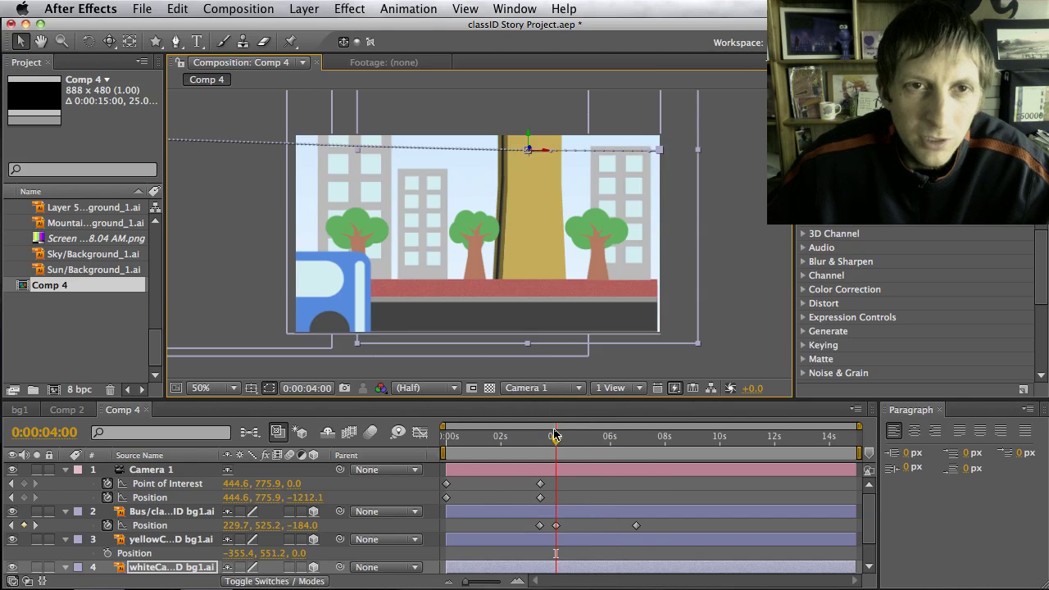
{"action": "mouse_move", "coordinate": [556, 435]}
{"action": "left_mouse_down"}
{"action": "mouse_move", "coordinate": [534, 445]}
{"action": "mouse_move", "coordinate": [604, 446]}
{"action": "mouse_move", "coordinate": [566, 447]}
{"action": "left_mouse_up"}
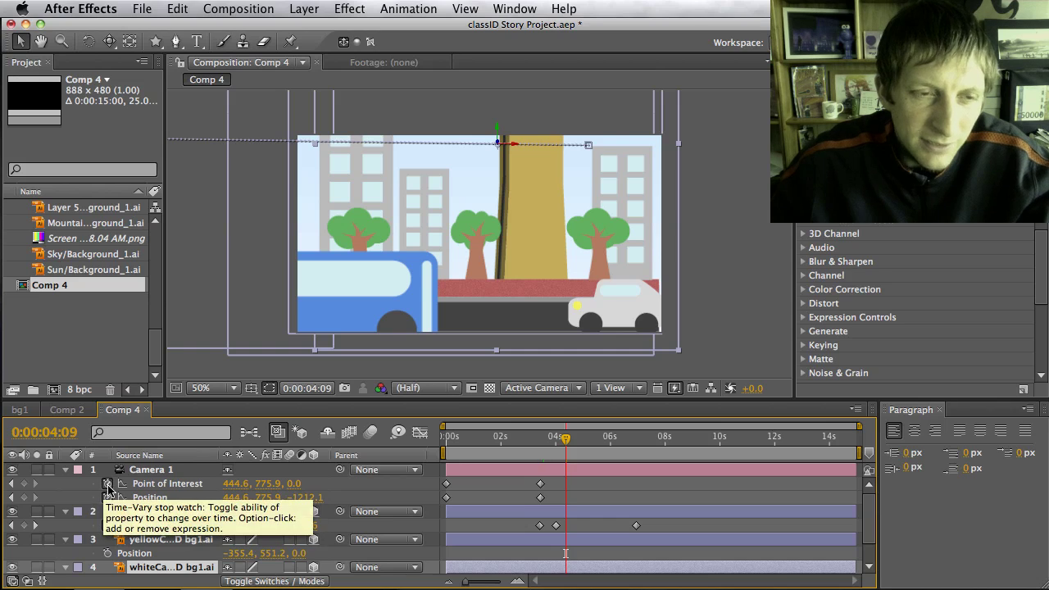
- Dolly Camera 1 in toward the street with the Track Z Camera tool
{"action": "left_click", "coordinate": [110, 41]}
{"action": "left_click_drag", "start_coordinate": [115, 43], "coordinate": [182, 95]}
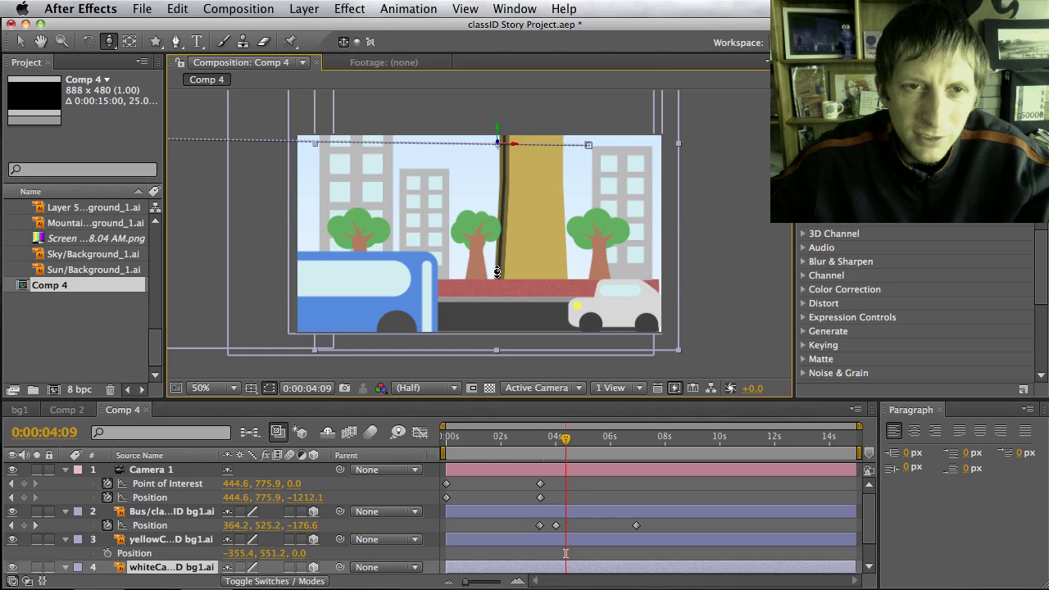
{"action": "left_click_drag", "start_coordinate": [497, 272], "coordinate": [472, 285]}
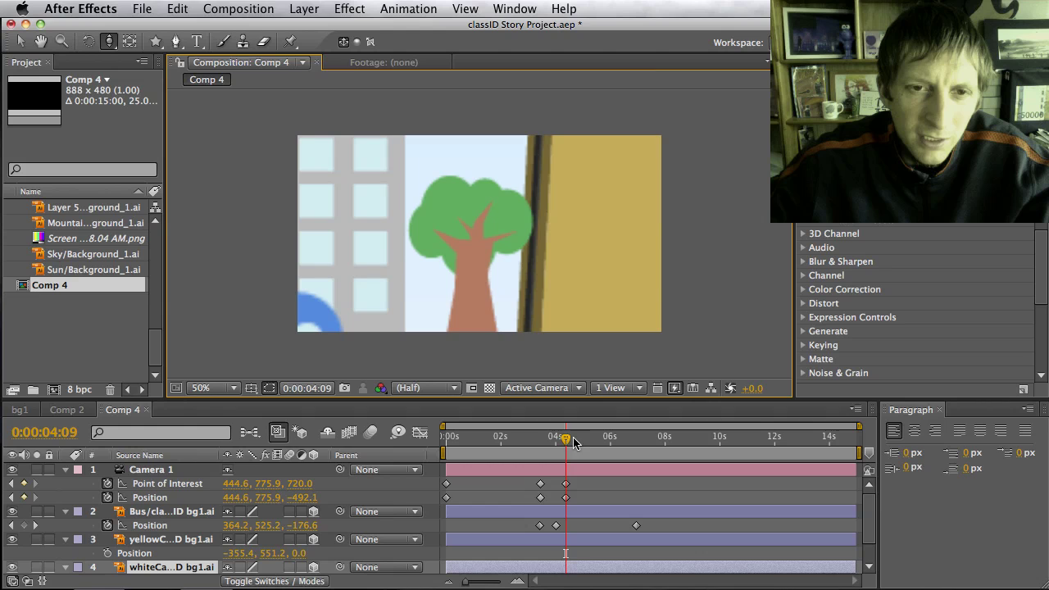
{"action": "left_click_drag", "start_coordinate": [566, 438], "coordinate": [554, 464]}
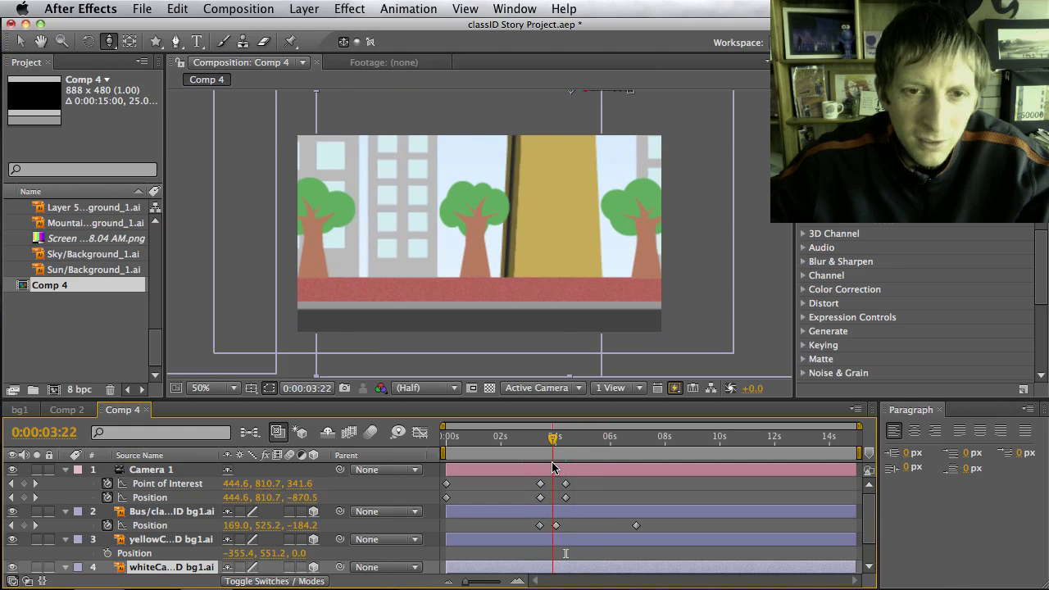
{"action": "left_click_drag", "start_coordinate": [583, 511], "coordinate": [597, 490]}
- Undo the accidental bus keyframe shift and move Camera 1's new keyframes to about 6 seconds
{"action": "key", "text": "super+z"}
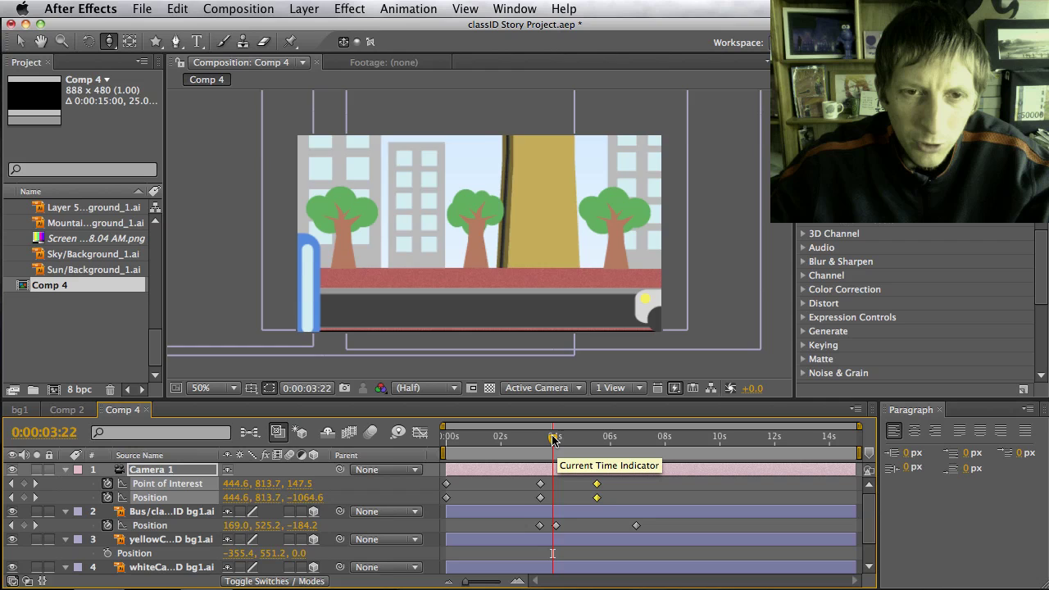
{"action": "left_click_drag", "start_coordinate": [554, 437], "coordinate": [589, 442]}
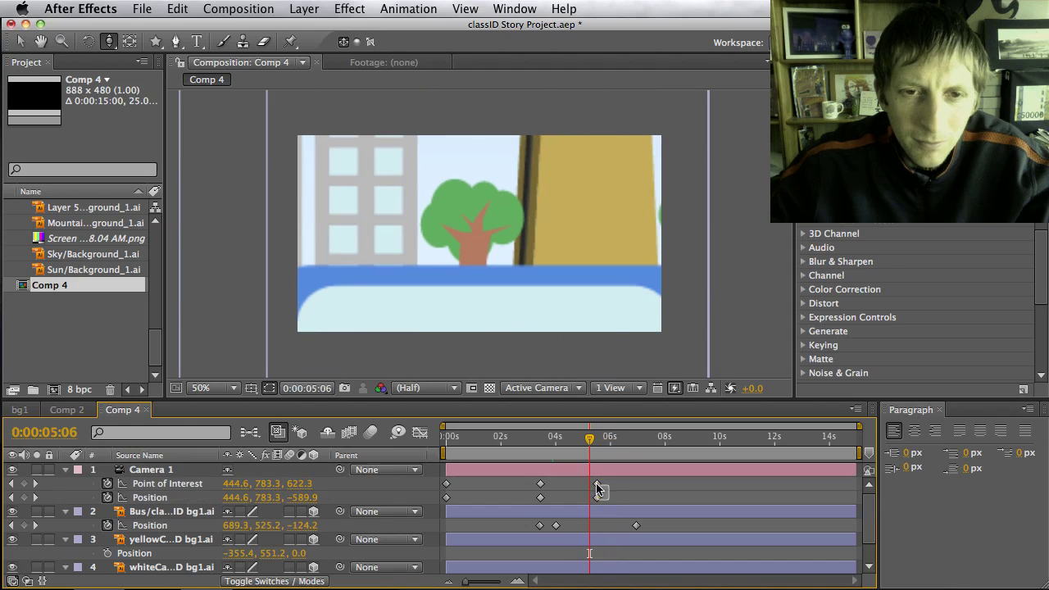
{"action": "left_click_drag", "start_coordinate": [598, 490], "coordinate": [622, 490]}
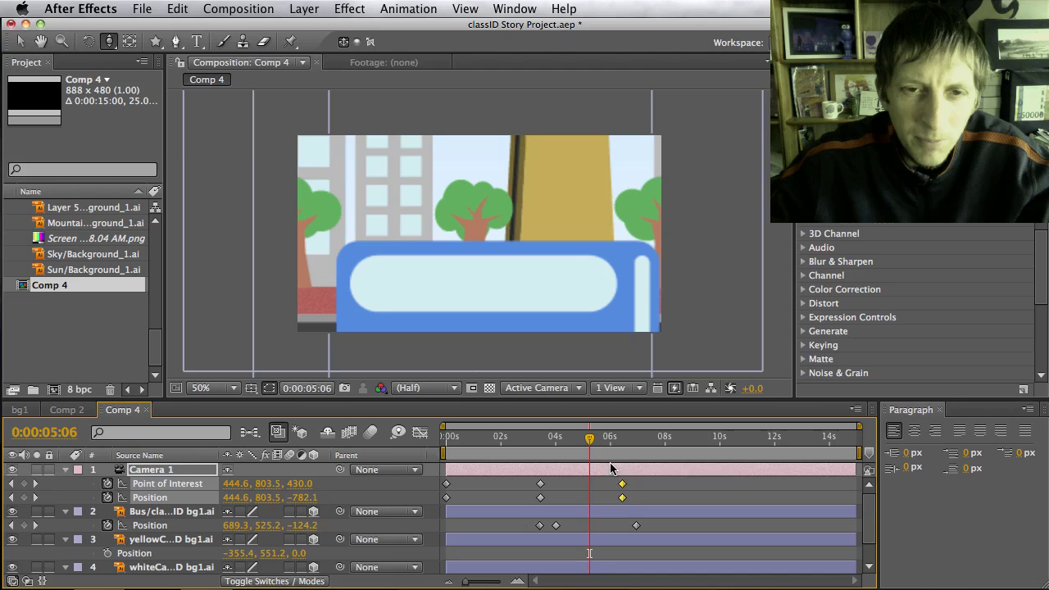
{"action": "left_click_drag", "start_coordinate": [593, 443], "coordinate": [613, 460]}
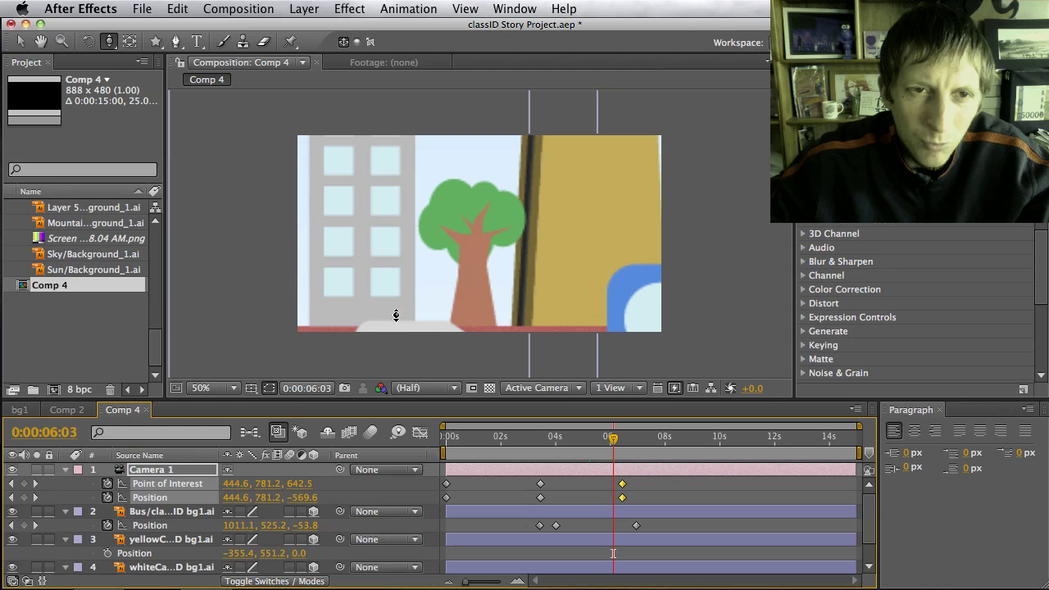
{"action": "left_click_drag", "start_coordinate": [612, 442], "coordinate": [635, 441]}
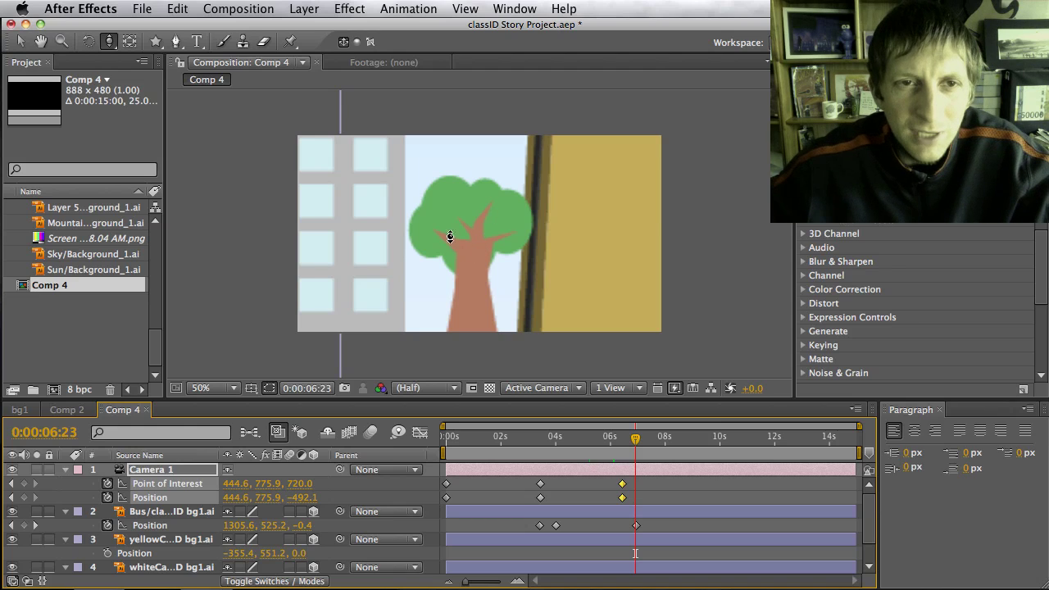
- Draw a blue star with the Star tool and position it on the tree canopy
{"action": "left_click_drag", "start_coordinate": [155, 41], "coordinate": [241, 118]}
{"action": "left_click_drag", "start_coordinate": [430, 200], "coordinate": [446, 226]}
{"action": "left_click", "coordinate": [20, 41]}
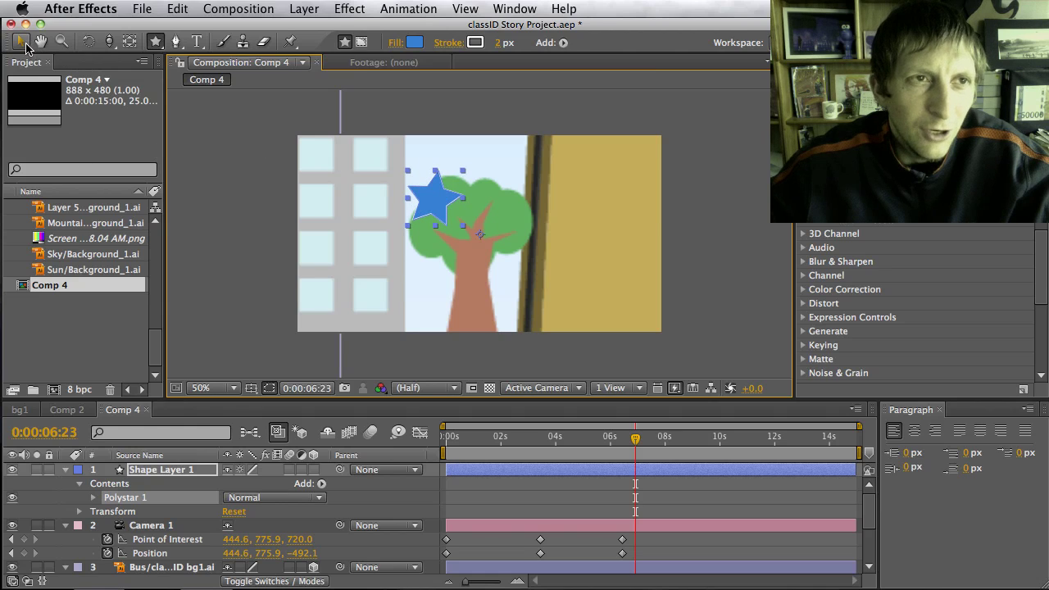
{"action": "left_click_drag", "start_coordinate": [447, 209], "coordinate": [453, 228]}
{"action": "left_click", "coordinate": [525, 343]}
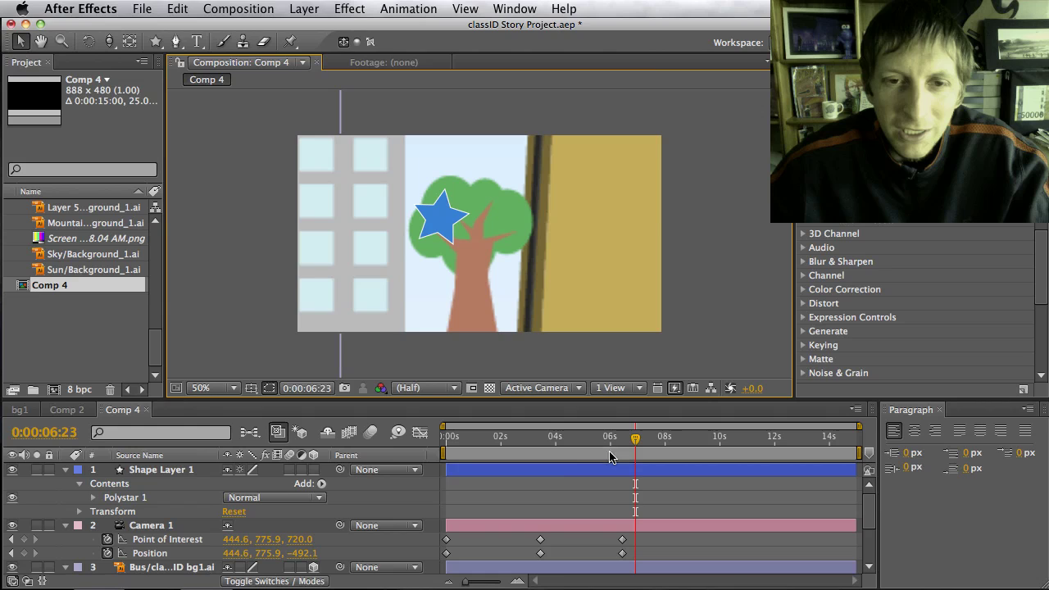
- Pan Camera 1 sideways at 6:23 with the Track XY Camera tool onto the yellow building
{"action": "left_click", "coordinate": [165, 527]}
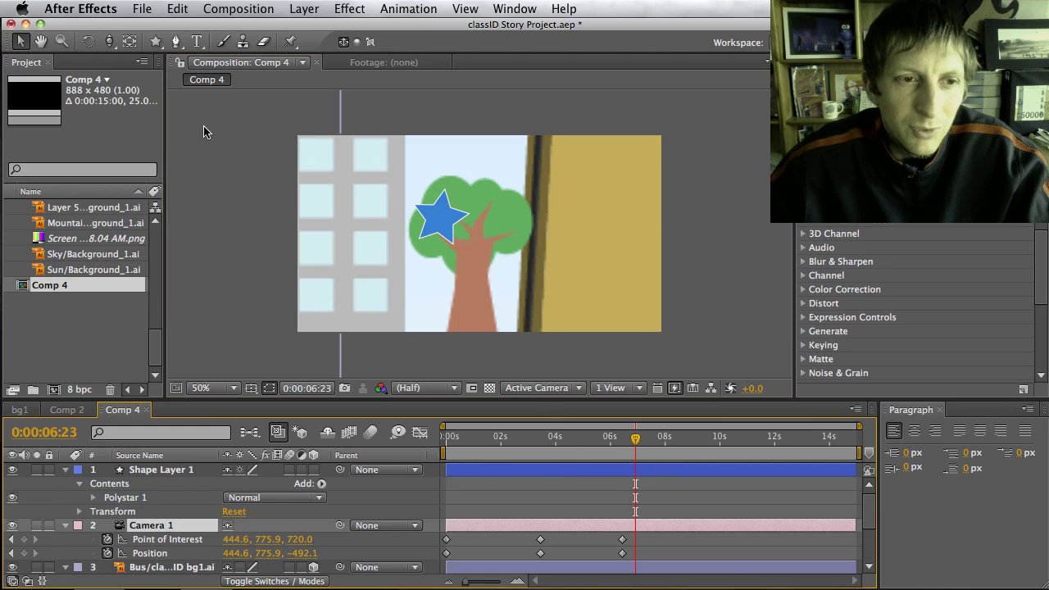
{"action": "left_click_drag", "start_coordinate": [109, 45], "coordinate": [189, 73]}
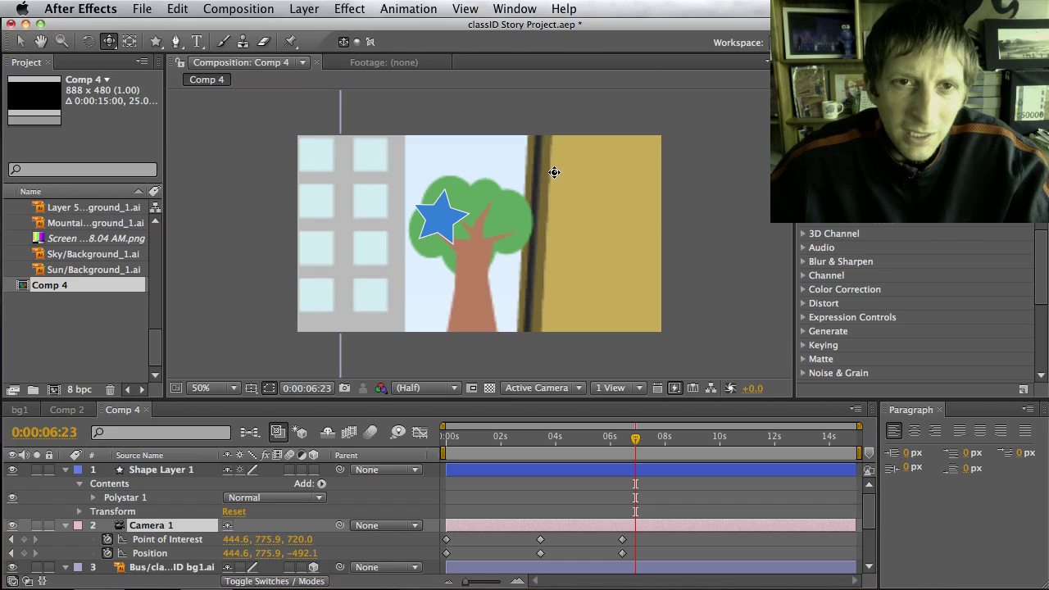
{"action": "left_click_drag", "start_coordinate": [558, 166], "coordinate": [517, 282]}
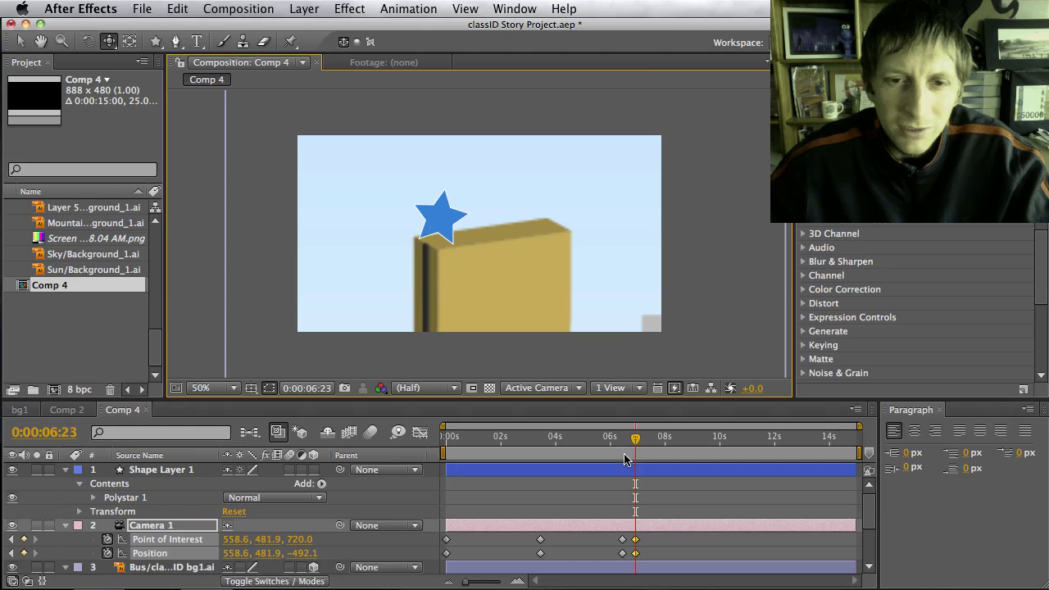
{"action": "mouse_move", "coordinate": [636, 442]}
{"action": "left_mouse_down"}
{"action": "mouse_move", "coordinate": [568, 442]}
{"action": "mouse_move", "coordinate": [621, 444]}
{"action": "left_mouse_up"}
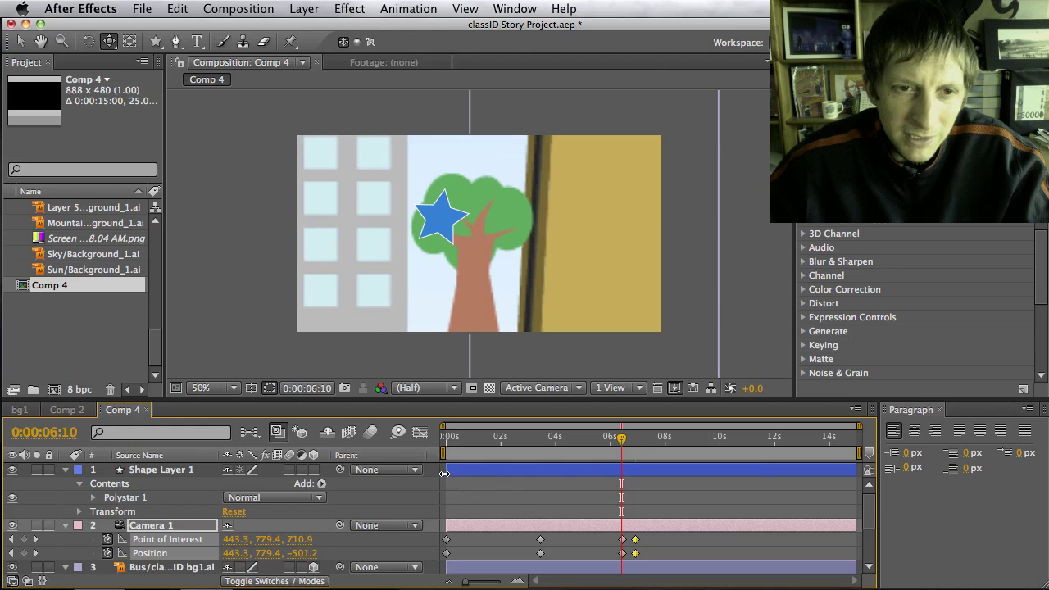
- Move Shape Layer 1's in-point to about 6:10 and preview earlier frames
{"action": "left_click_drag", "start_coordinate": [446, 474], "coordinate": [472, 474]}
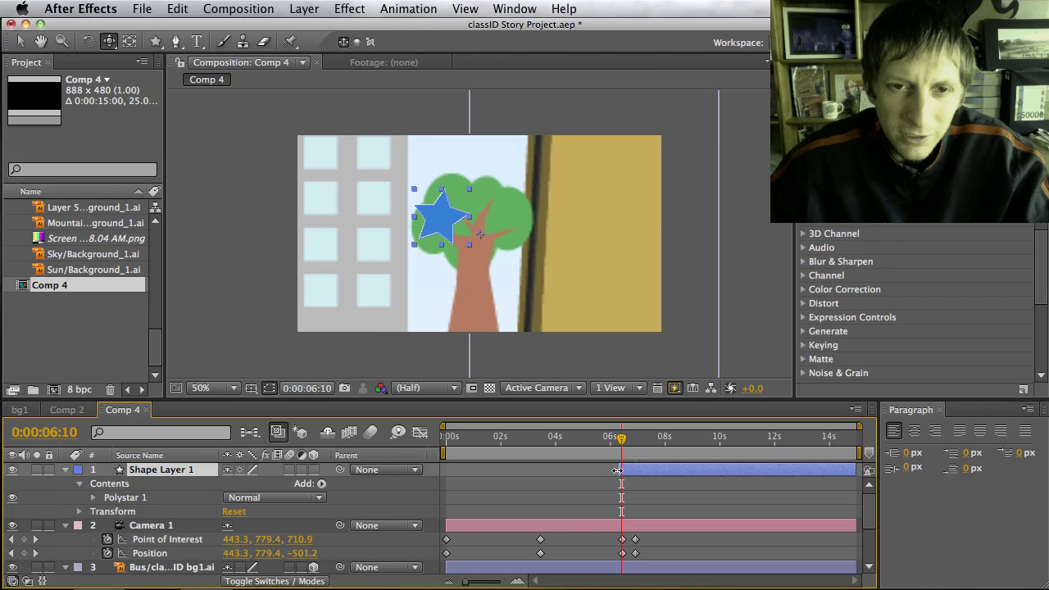
{"action": "left_click_drag", "start_coordinate": [621, 443], "coordinate": [548, 464]}
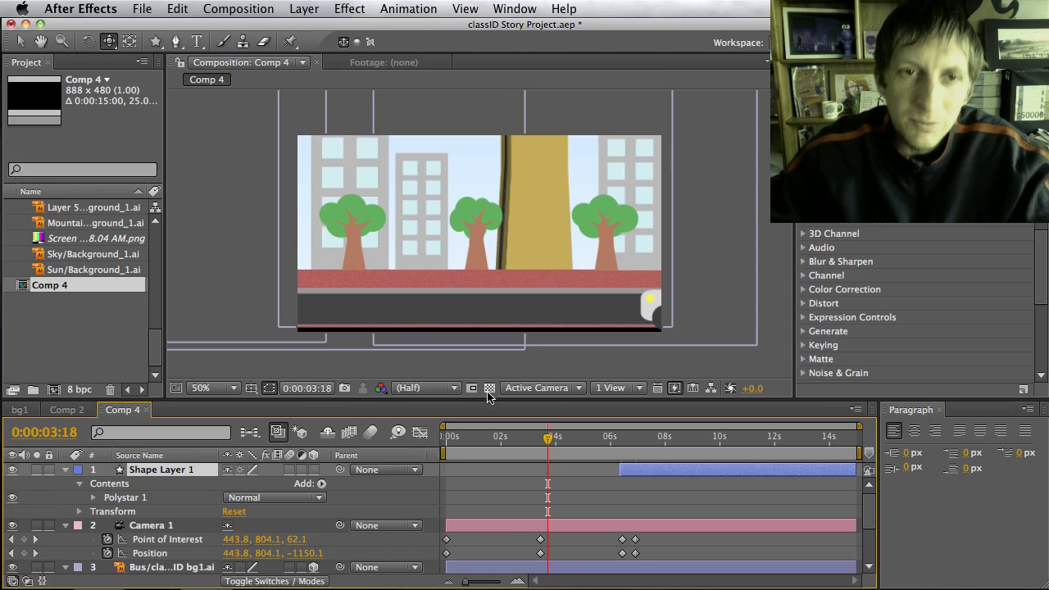
{"action": "left_click_drag", "start_coordinate": [546, 448], "coordinate": [448, 450]}
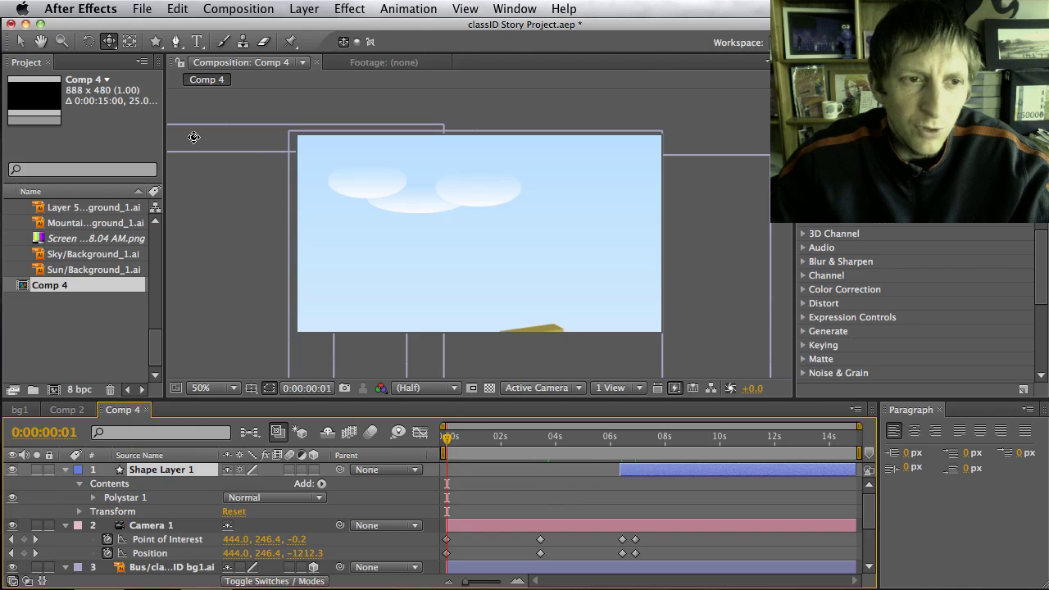
- Orbit Camera 1 at 4:07 to add a swinging Position keyframe
{"action": "left_click_drag", "start_coordinate": [109, 45], "coordinate": [141, 60]}
{"action": "left_click_drag", "start_coordinate": [450, 439], "coordinate": [563, 439]}
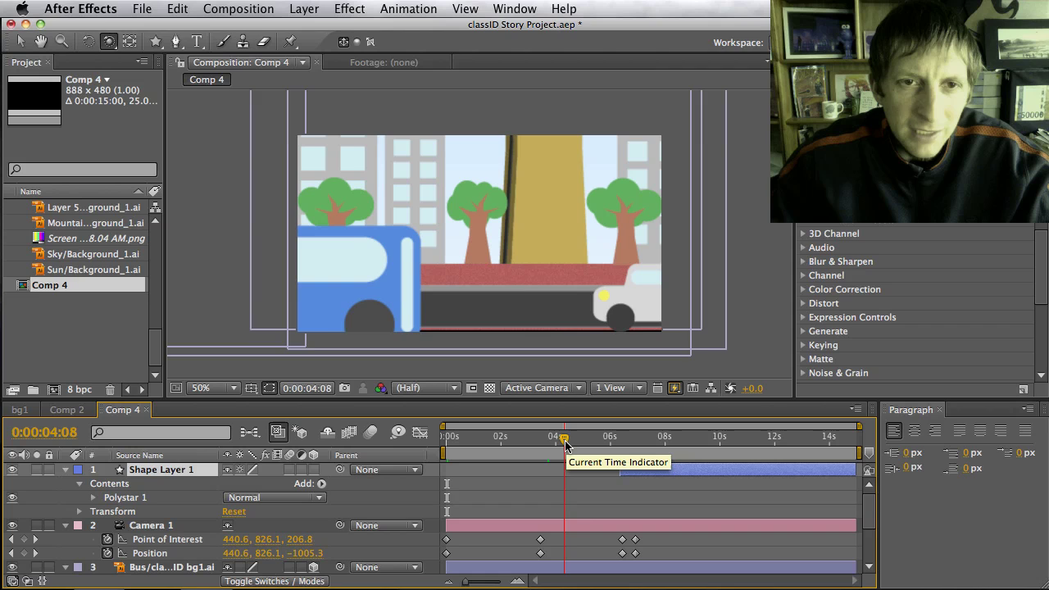
{"action": "left_click_drag", "start_coordinate": [469, 247], "coordinate": [510, 256]}
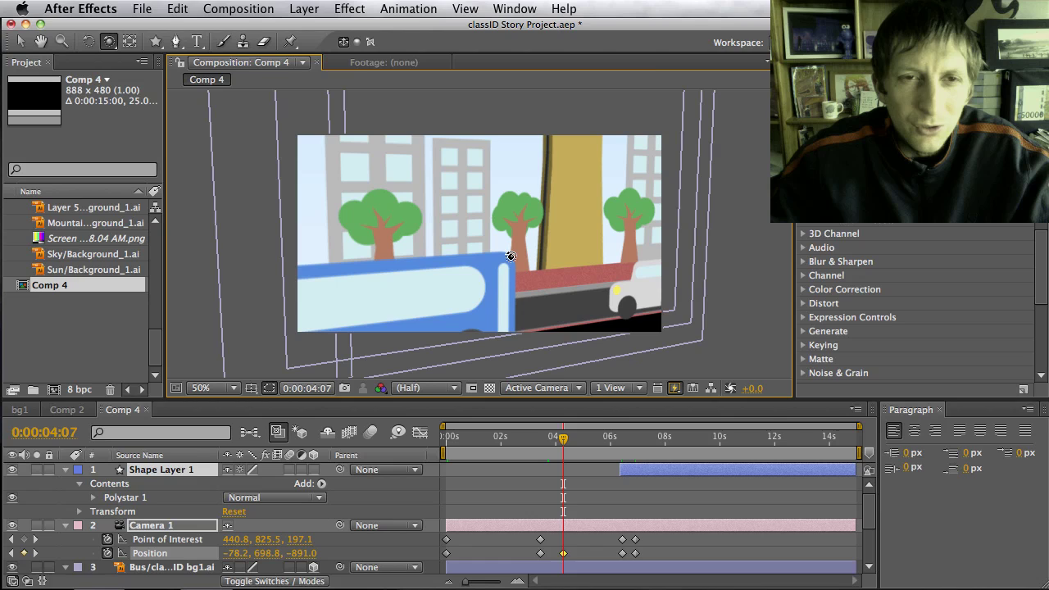
{"action": "key", "text": "F2"}
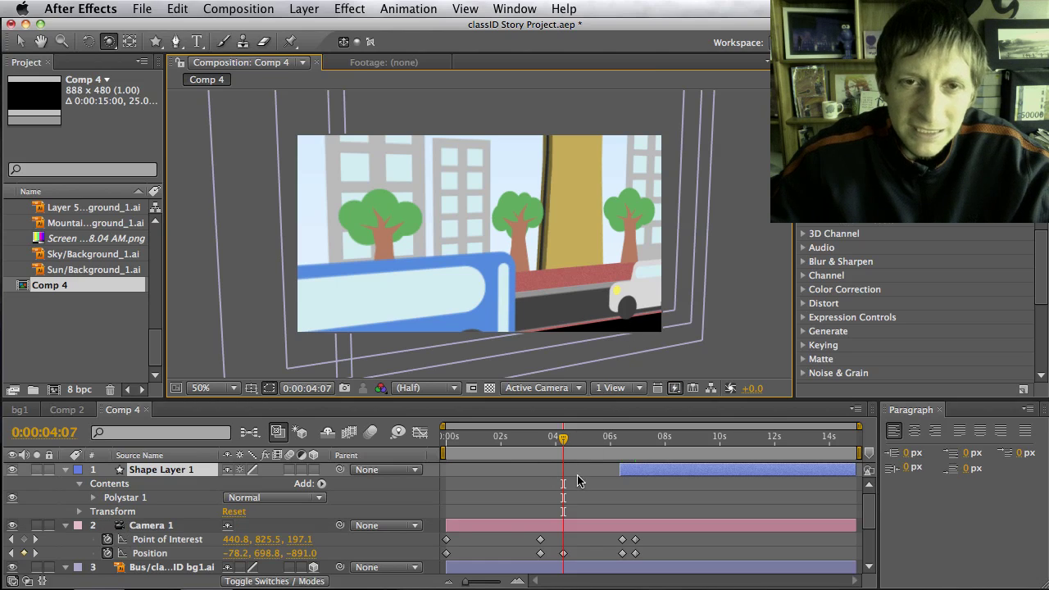
- Orbit Camera 1 at 2:05 to look up at the buildings
{"action": "left_click_drag", "start_coordinate": [561, 443], "coordinate": [506, 442]}
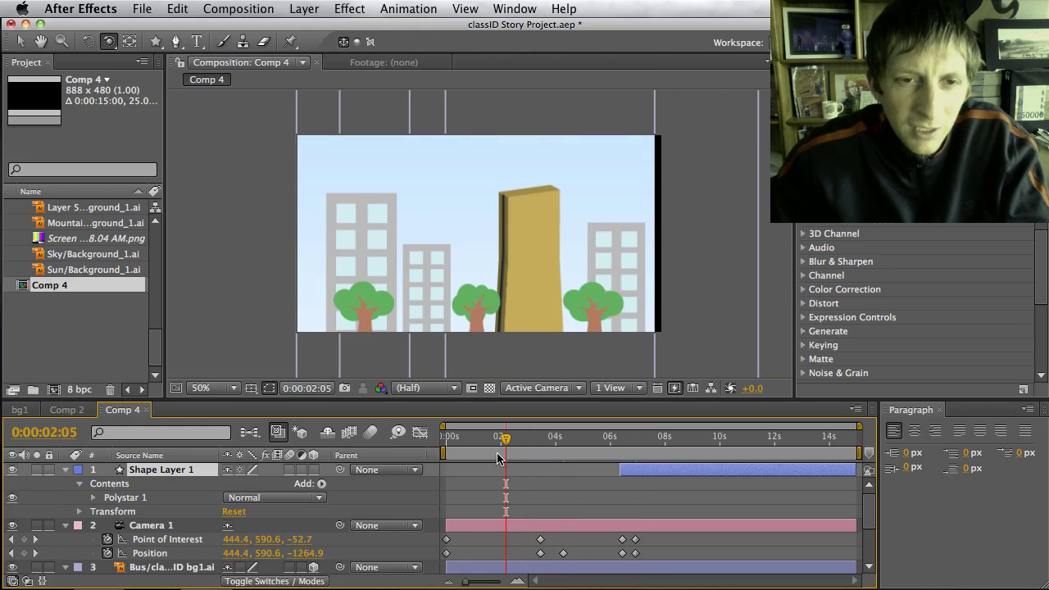
{"action": "left_click_drag", "start_coordinate": [102, 48], "coordinate": [135, 45]}
{"action": "left_click_drag", "start_coordinate": [289, 167], "coordinate": [433, 159]}
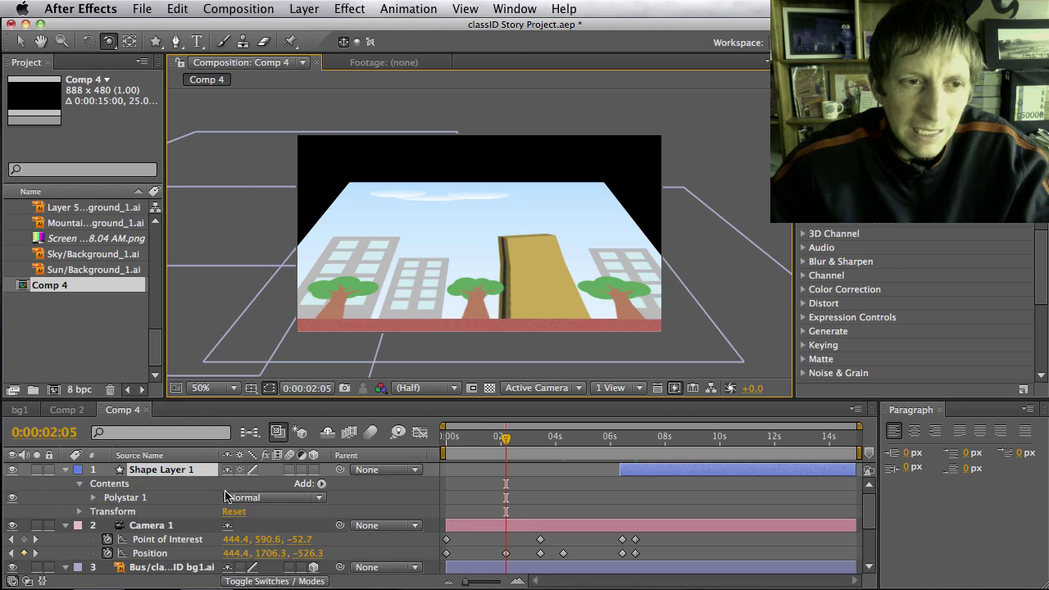
- Scale the bg1.ai background layer to 102.7, 101.6, then return to 0:00
{"action": "scroll", "coordinate": [219, 499], "scroll_direction": "down", "scroll_amount": 6}
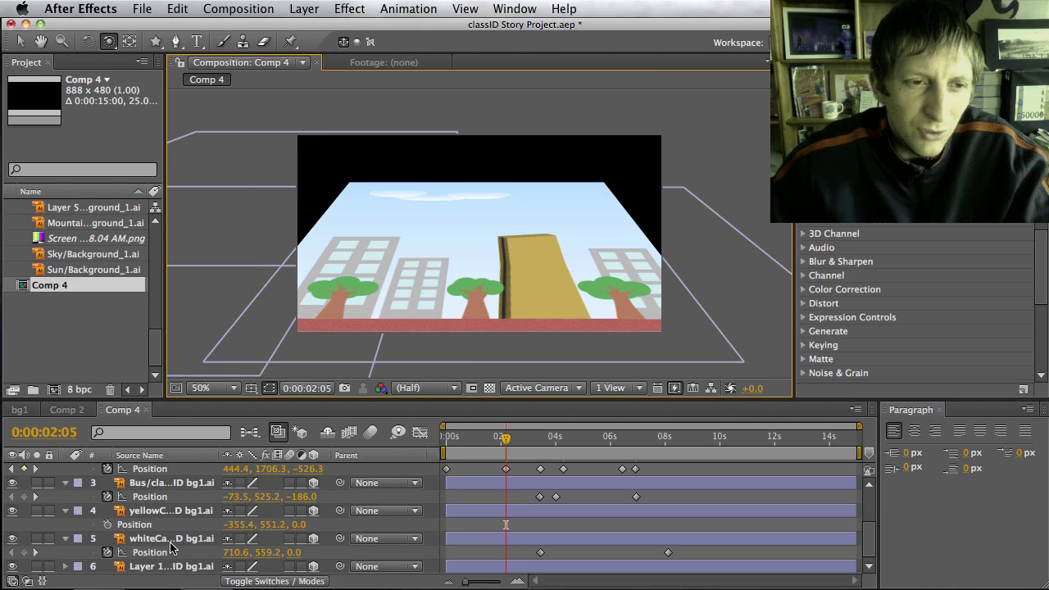
{"action": "left_click", "coordinate": [166, 566]}
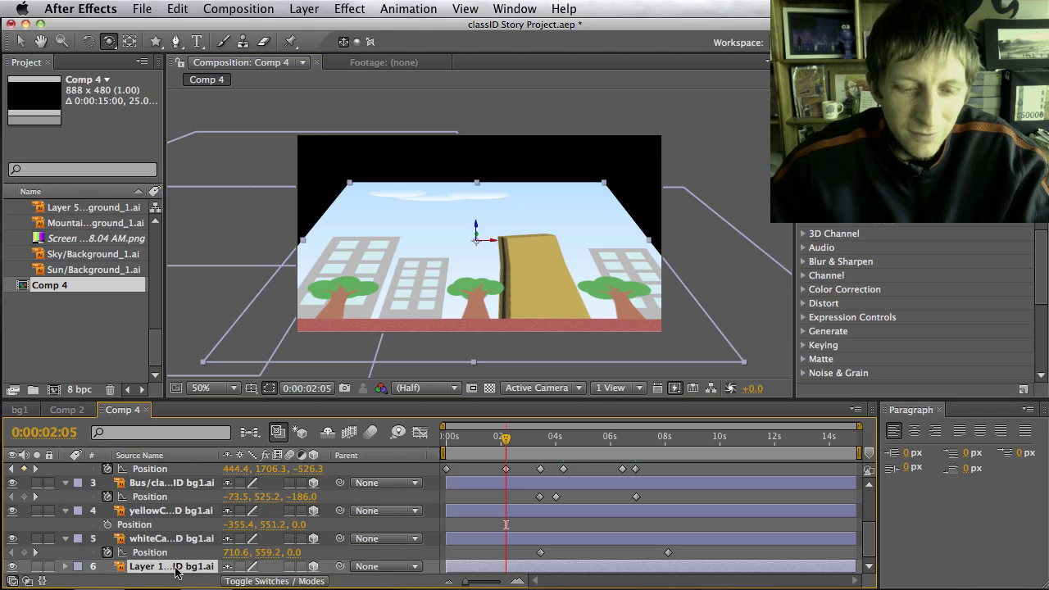
{"action": "key", "text": "s"}
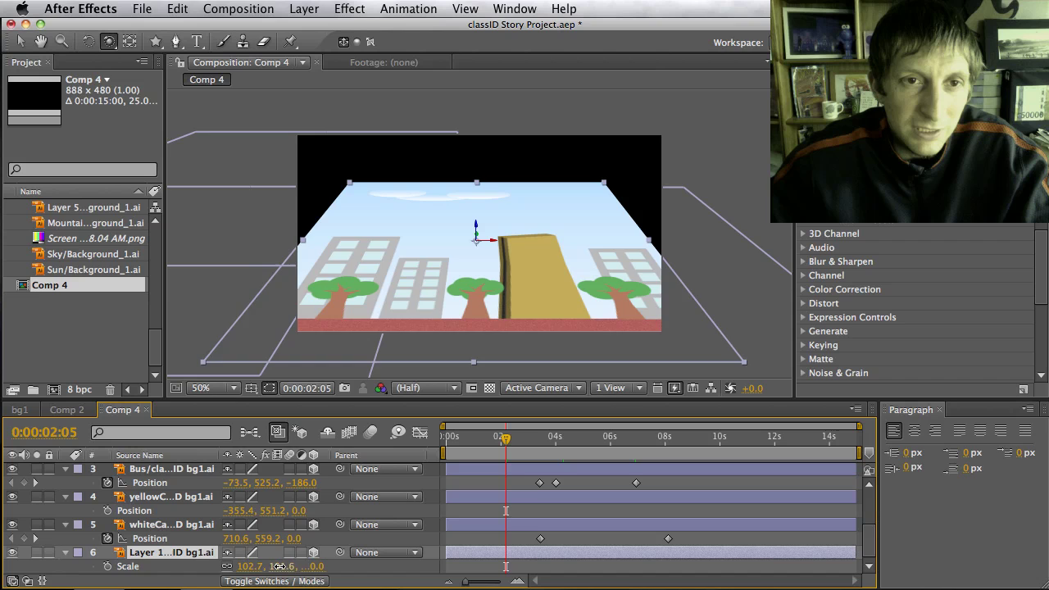
{"action": "mouse_move", "coordinate": [279, 566]}
{"action": "left_mouse_down"}
{"action": "mouse_move", "coordinate": [382, 563]}
{"action": "mouse_move", "coordinate": [257, 567]}
{"action": "mouse_move", "coordinate": [270, 570]}
{"action": "left_mouse_up"}
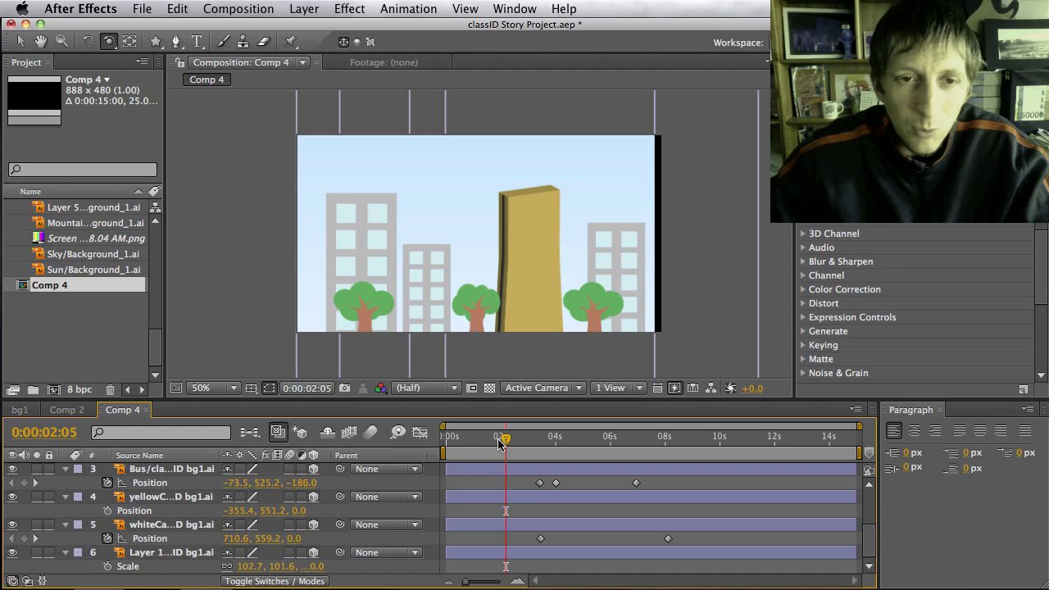
{"action": "left_click_drag", "start_coordinate": [499, 442], "coordinate": [425, 469]}
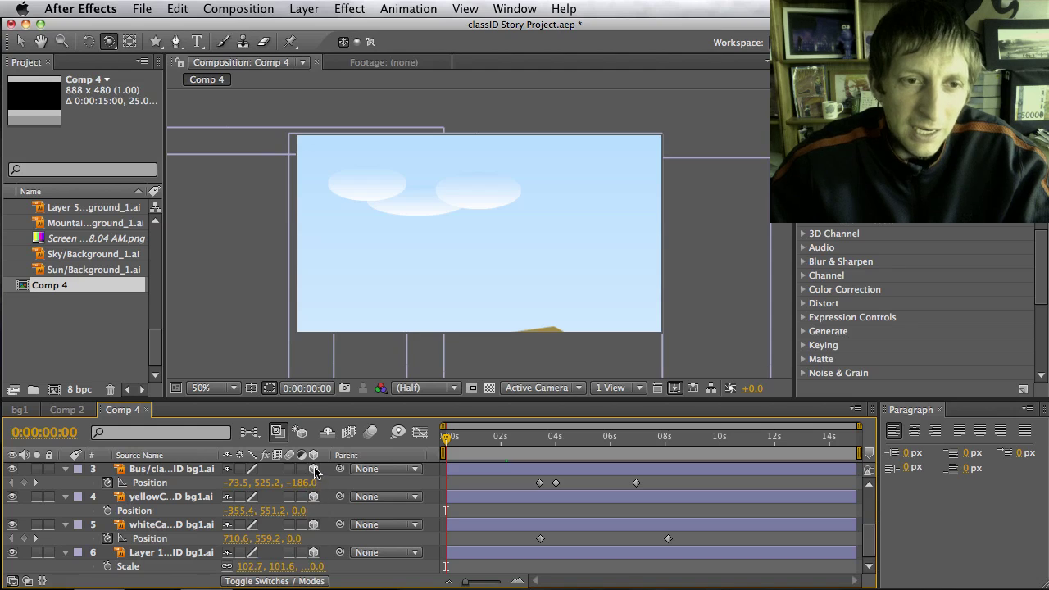
- Add Camera 2 with default settings atop Comp 4 and scrub the timeline to preview it
{"action": "left_click", "coordinate": [303, 9]}
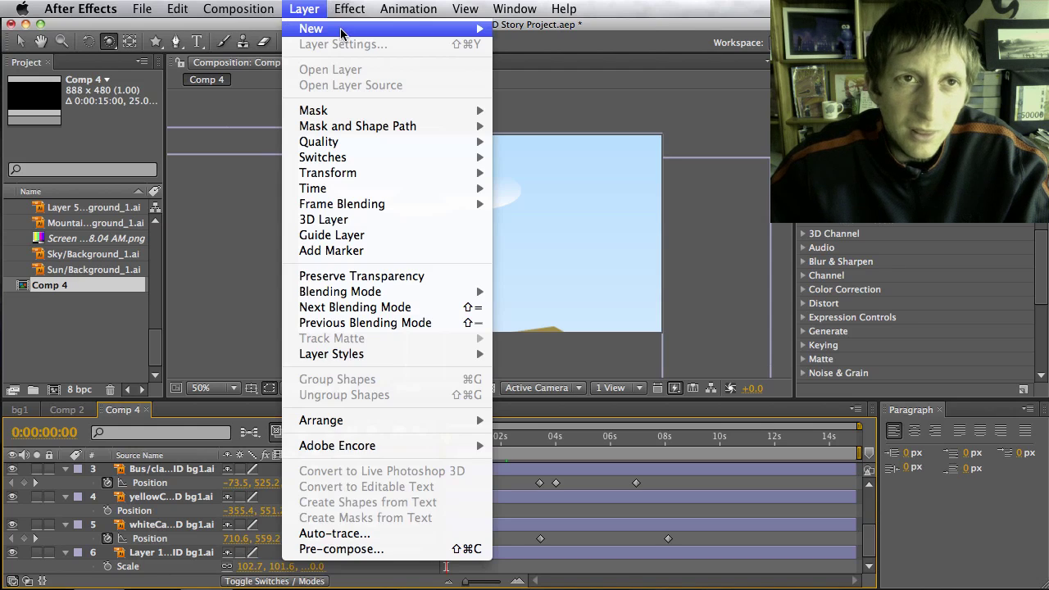
{"action": "mouse_move", "coordinate": [341, 32]}
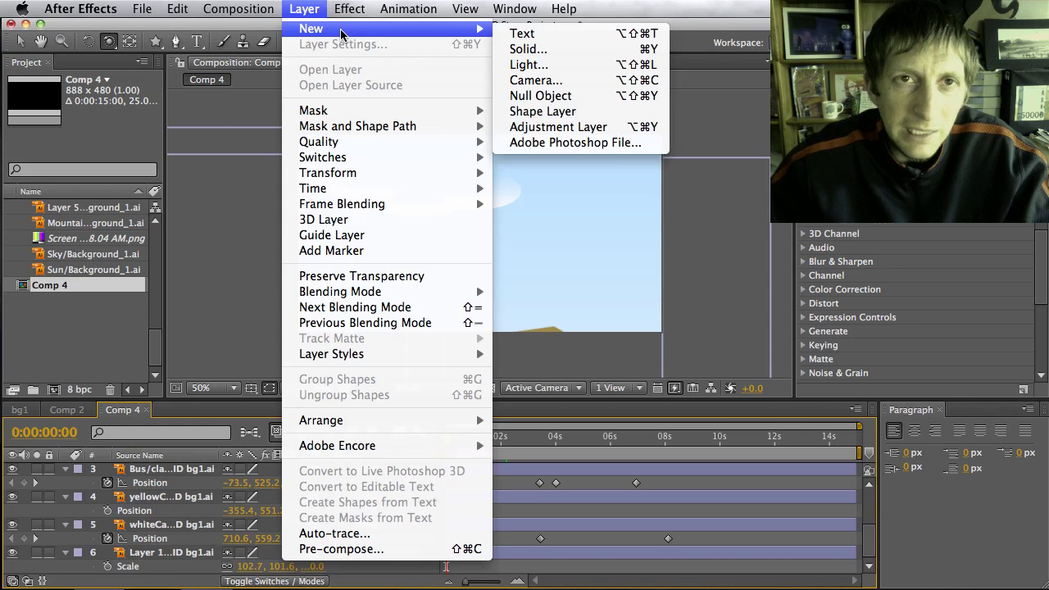
{"action": "left_click", "coordinate": [562, 79]}
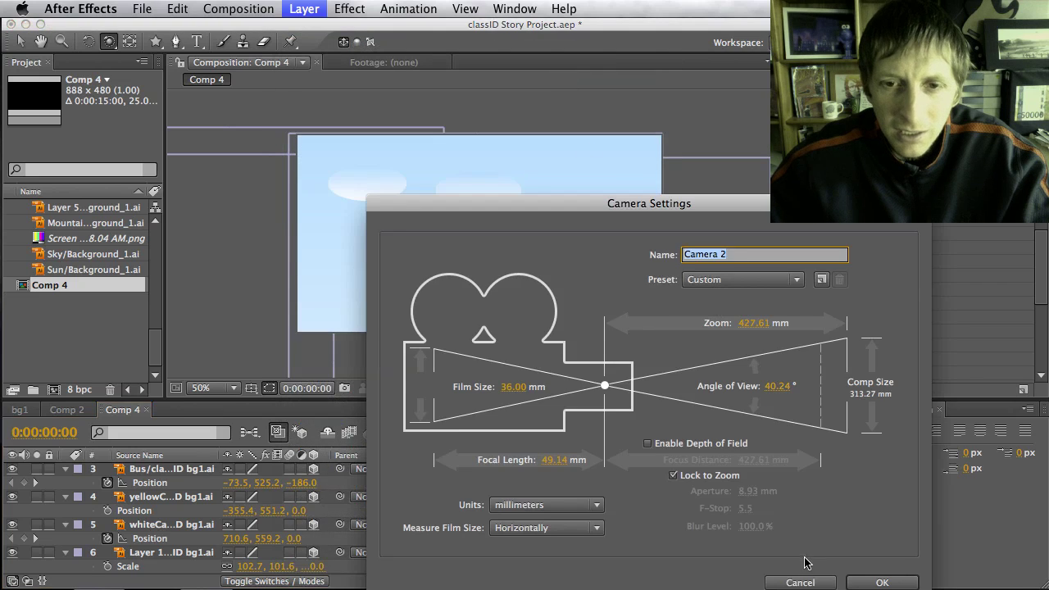
{"action": "left_click", "coordinate": [799, 583]}
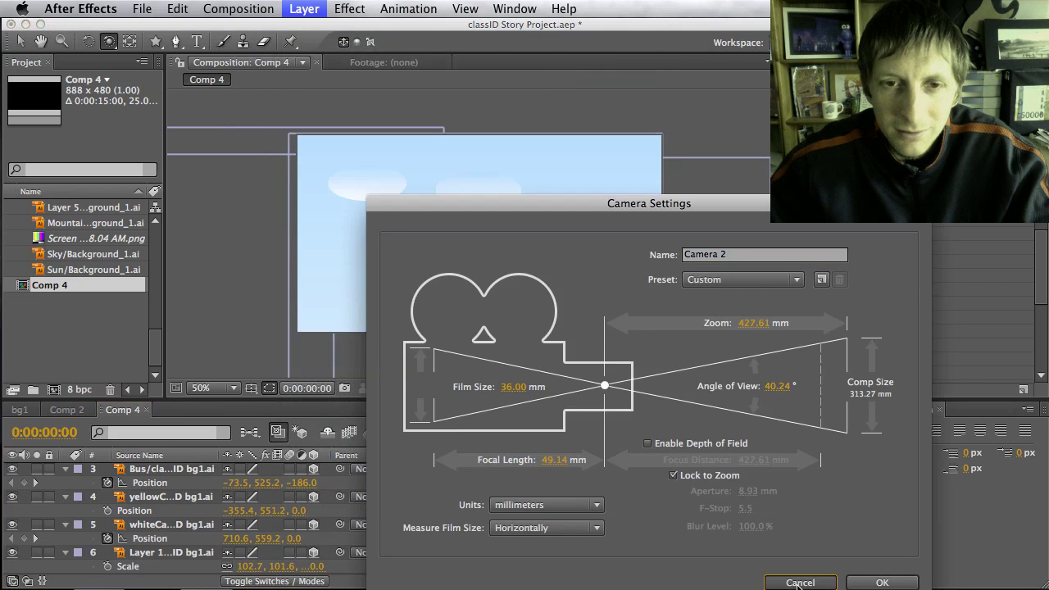
{"action": "left_click", "coordinate": [877, 583]}
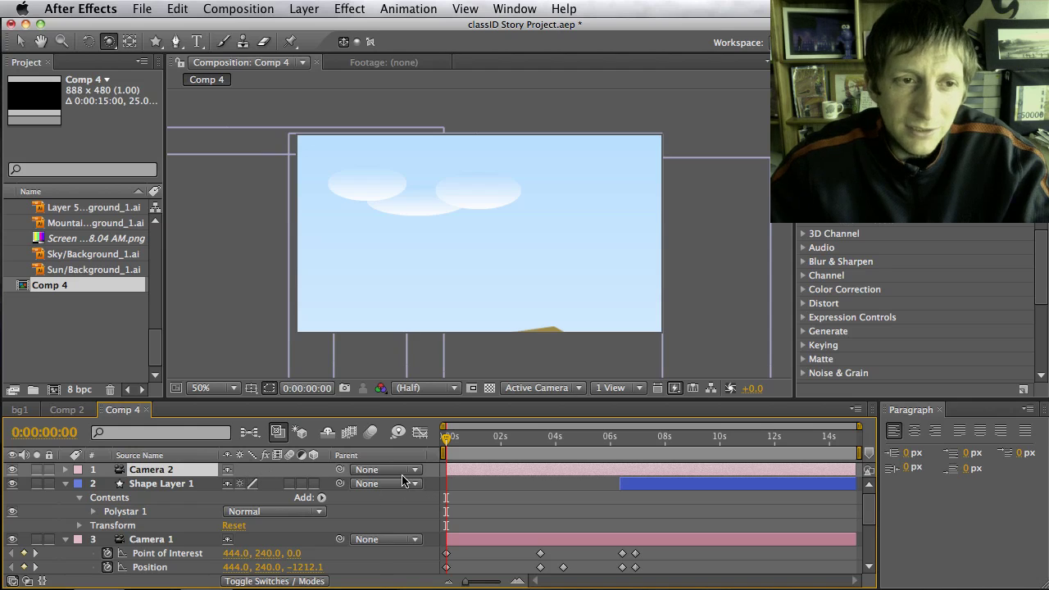
{"action": "left_click_drag", "start_coordinate": [444, 442], "coordinate": [526, 450]}
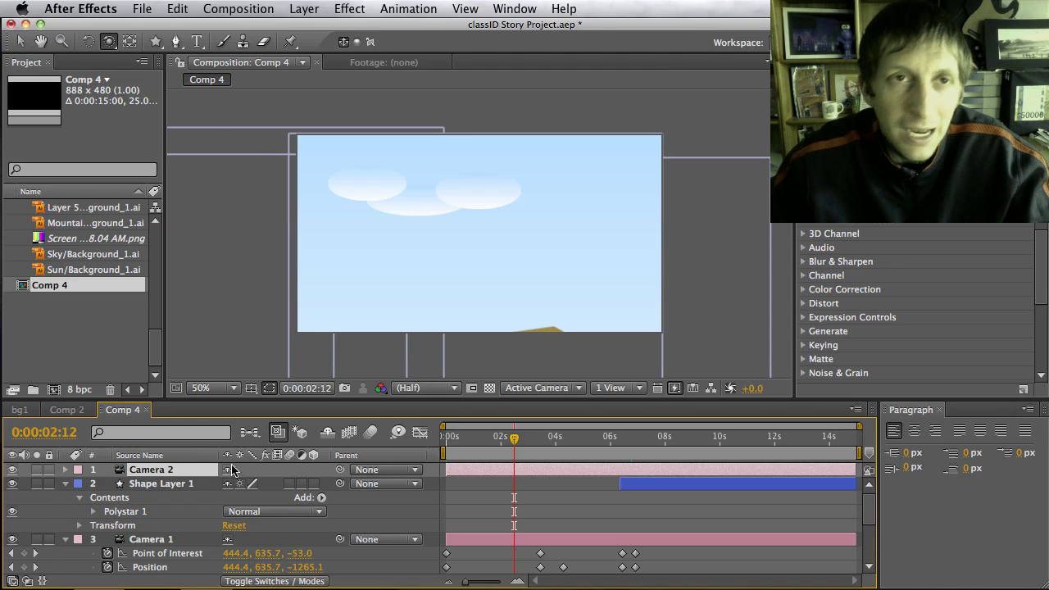
{"action": "left_click", "coordinate": [315, 7]}
{"action": "mouse_move", "coordinate": [308, 33]}
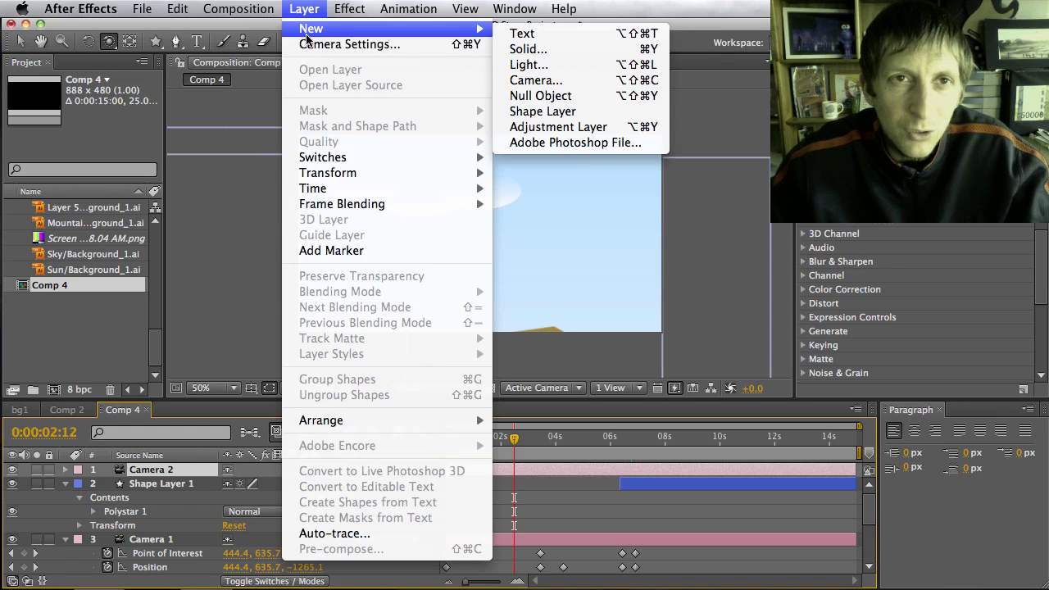
- Create Light 1 as an Ambient light with pale gold colour C2AA6F
{"action": "left_click", "coordinate": [529, 64]}
{"action": "left_click", "coordinate": [688, 305]}
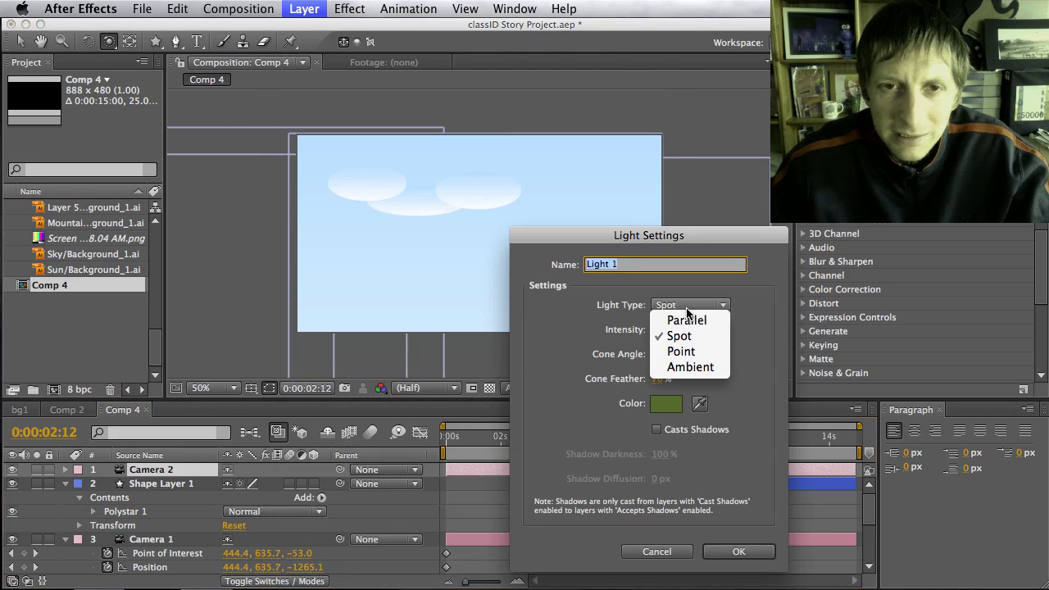
{"action": "left_click", "coordinate": [698, 373]}
{"action": "left_click", "coordinate": [666, 404]}
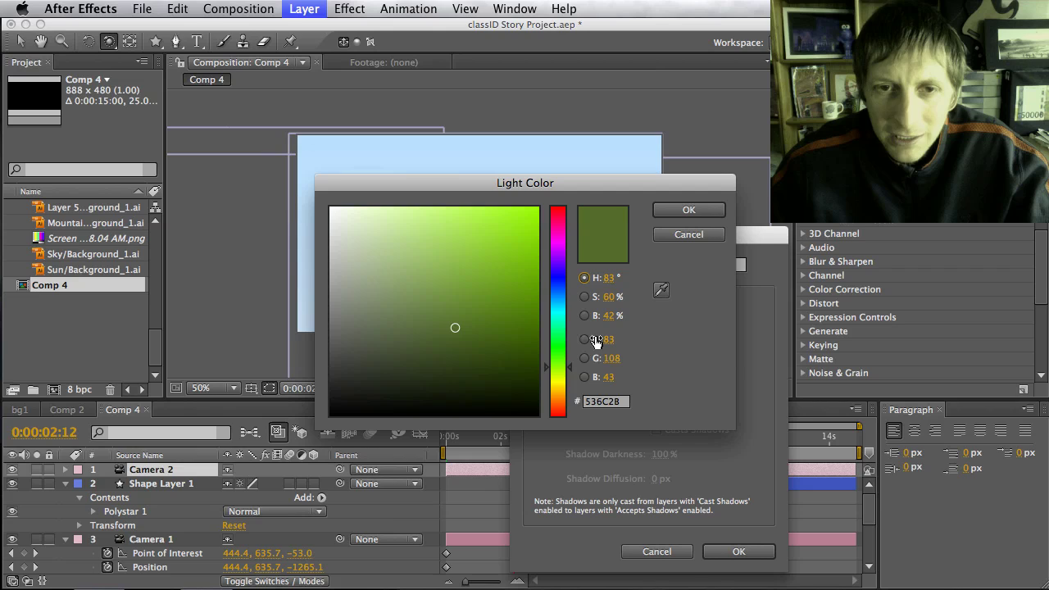
{"action": "left_click_drag", "start_coordinate": [557, 304], "coordinate": [564, 368]}
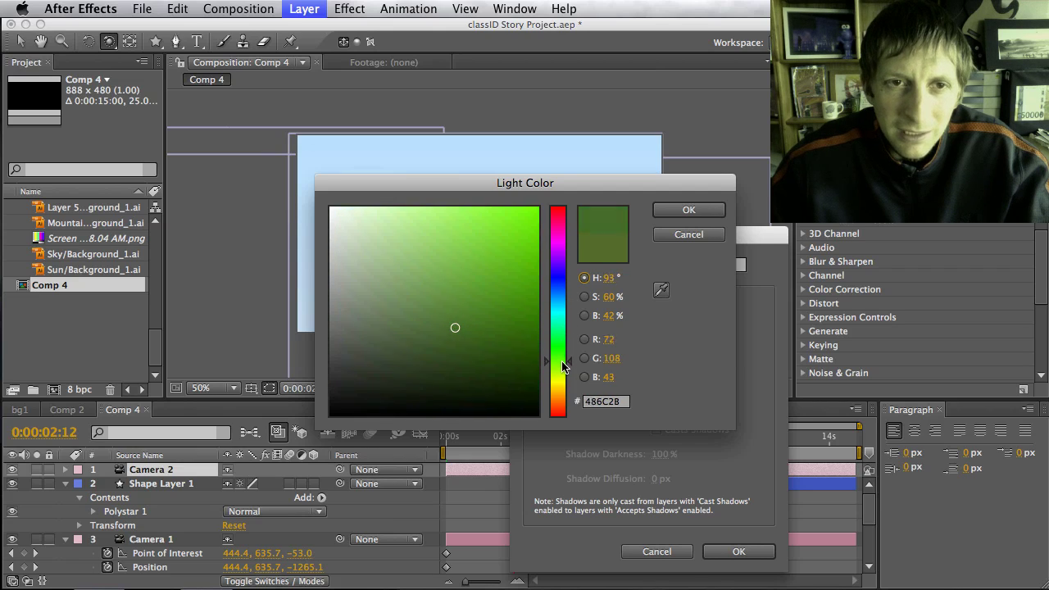
{"action": "mouse_move", "coordinate": [451, 234]}
{"action": "left_mouse_down"}
{"action": "mouse_move", "coordinate": [443, 229]}
{"action": "mouse_move", "coordinate": [432, 251]}
{"action": "left_mouse_up"}
{"action": "left_click_drag", "start_coordinate": [547, 378], "coordinate": [559, 397]}
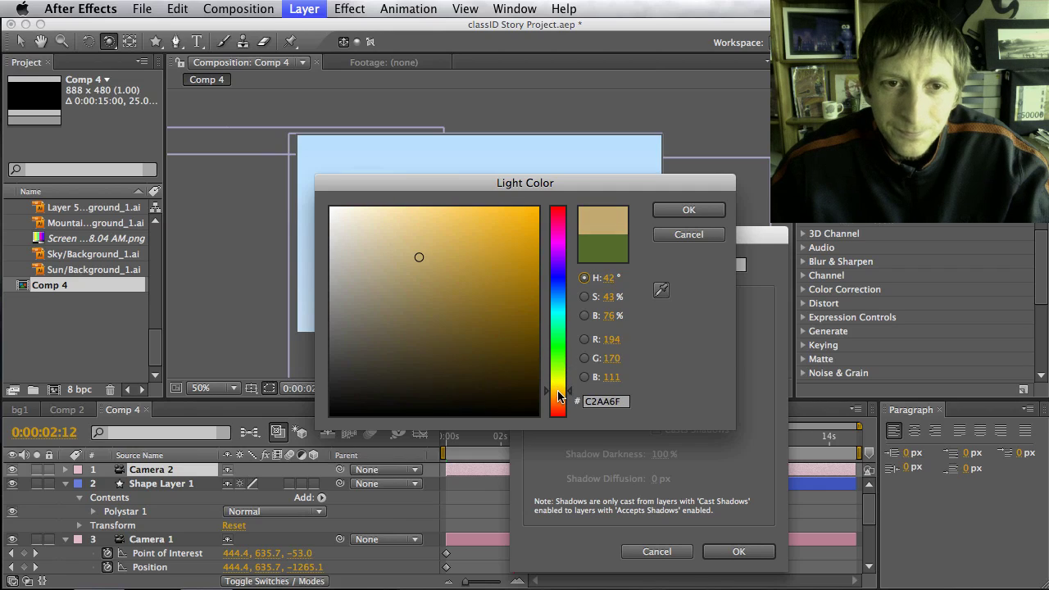
{"action": "left_click", "coordinate": [676, 212]}
{"action": "left_click", "coordinate": [739, 553]}
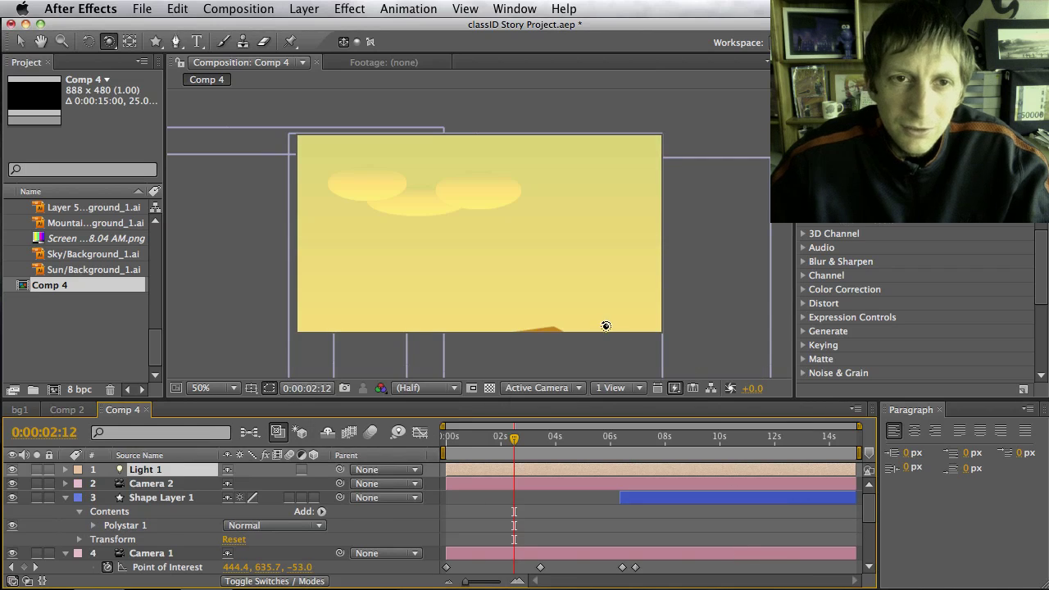
- Keyframe Light 1's Intensity from 137% at 0:00 down to 0% at frame 18
{"action": "left_click_drag", "start_coordinate": [514, 439], "coordinate": [432, 445]}
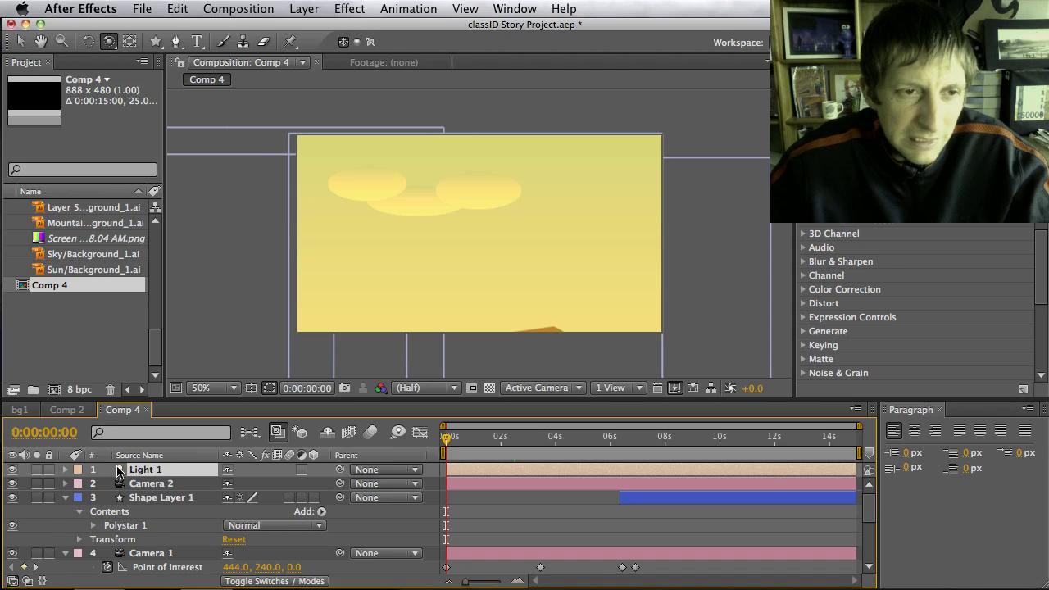
{"action": "left_click", "coordinate": [65, 471]}
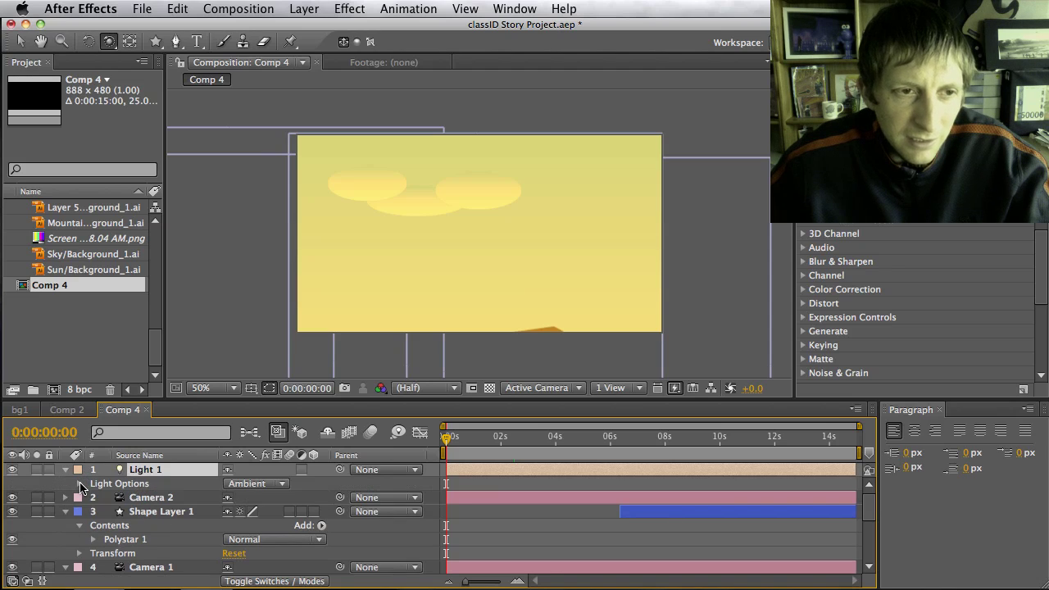
{"action": "left_click", "coordinate": [79, 483]}
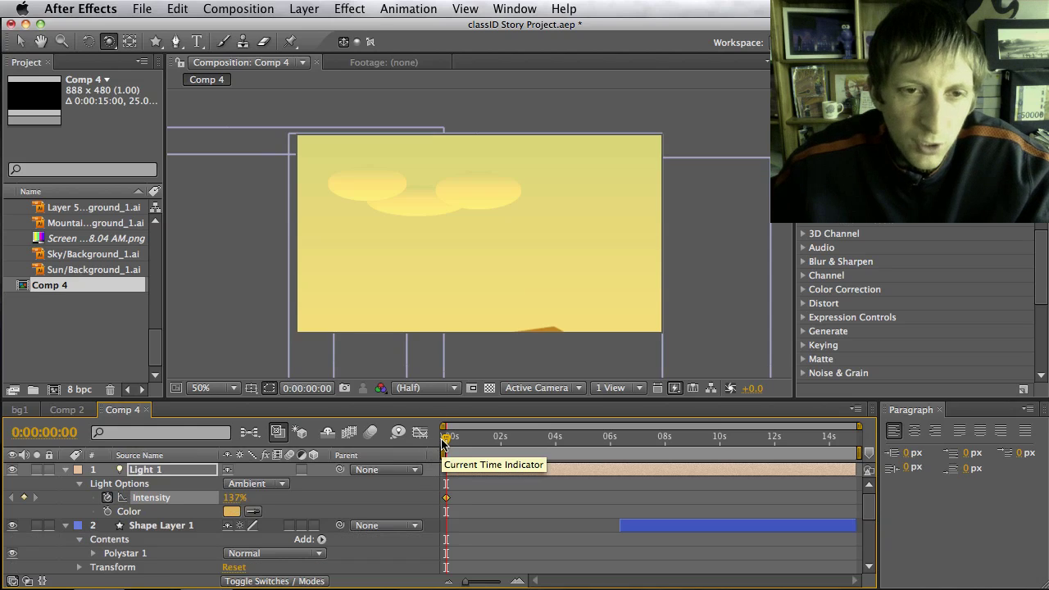
{"action": "mouse_move", "coordinate": [445, 437]}
{"action": "left_mouse_down"}
{"action": "mouse_move", "coordinate": [472, 440]}
{"action": "mouse_move", "coordinate": [465, 443]}
{"action": "left_mouse_up"}
{"action": "key", "text": "F2"}
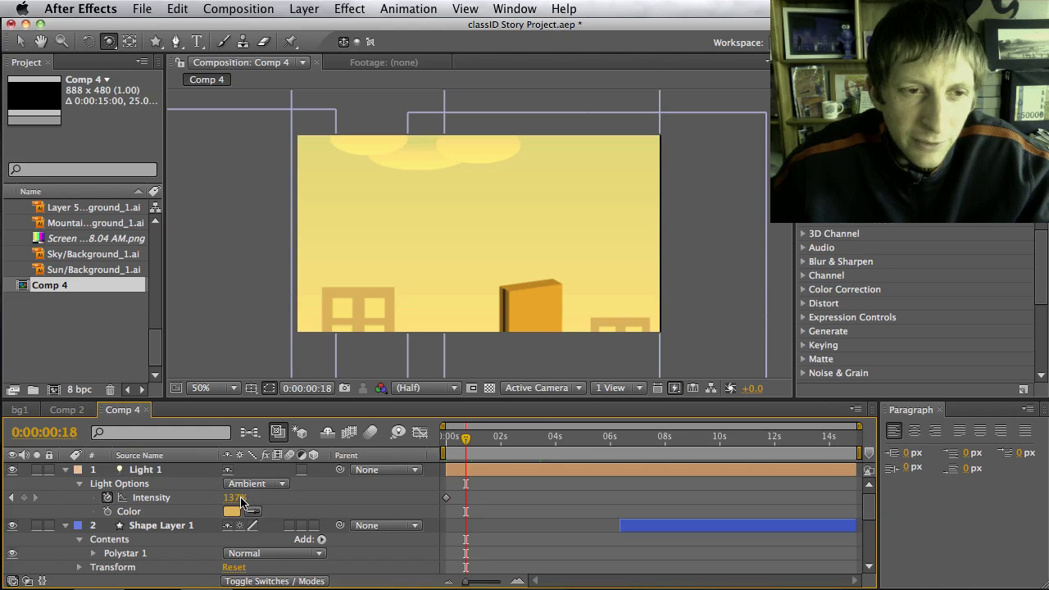
{"action": "type", "text": "0"}
{"action": "key", "text": "Return"}
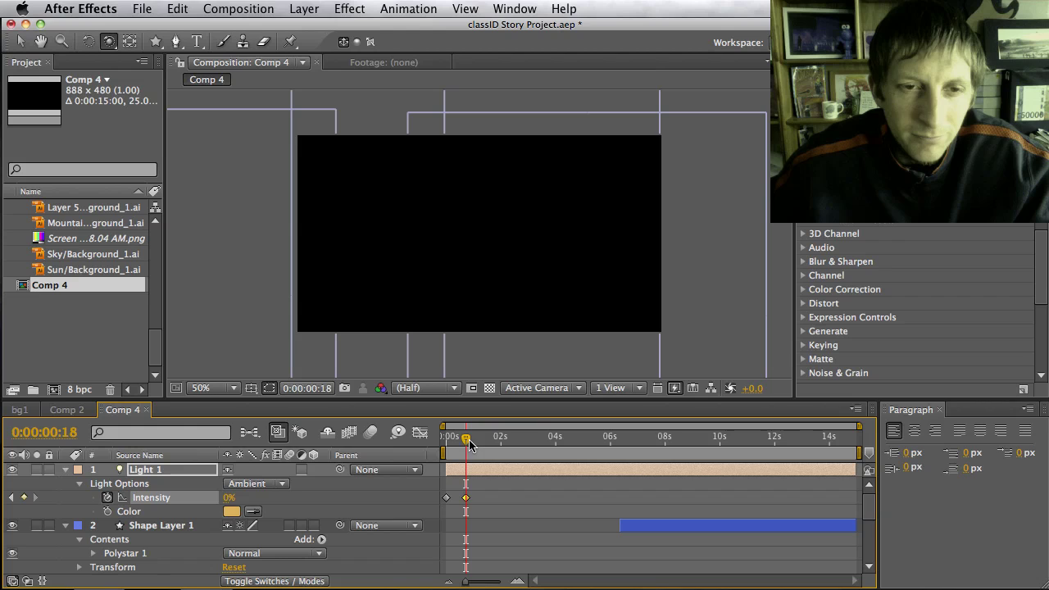
{"action": "left_click_drag", "start_coordinate": [466, 443], "coordinate": [444, 456]}
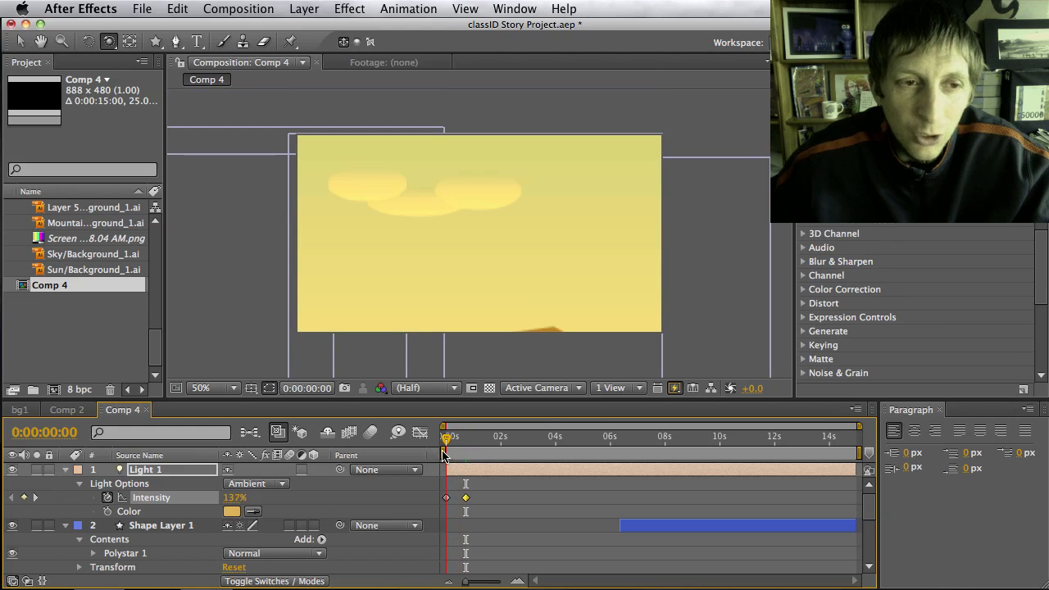
{"action": "left_click", "coordinate": [466, 503]}
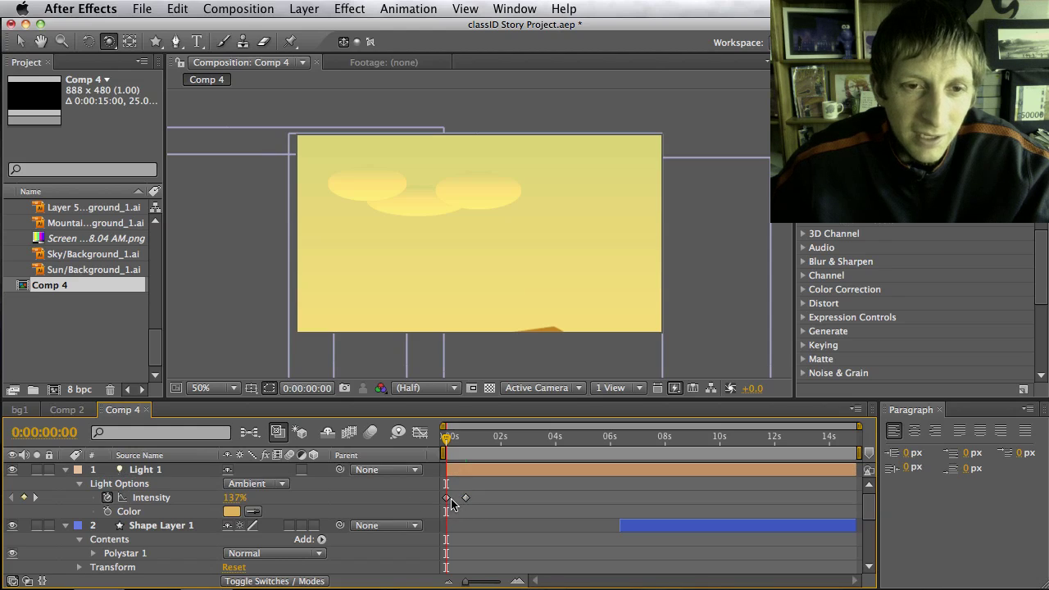
- Change Light 1 to a Spot light and move its 0% Intensity keyframe to about 10 seconds
{"action": "left_click", "coordinate": [277, 487]}
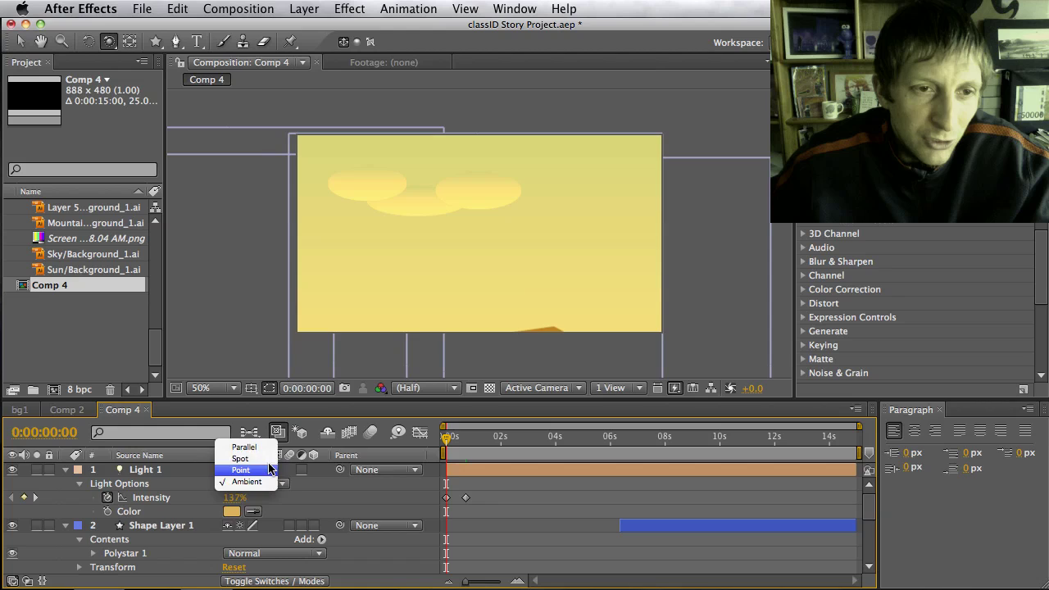
{"action": "left_click", "coordinate": [240, 458]}
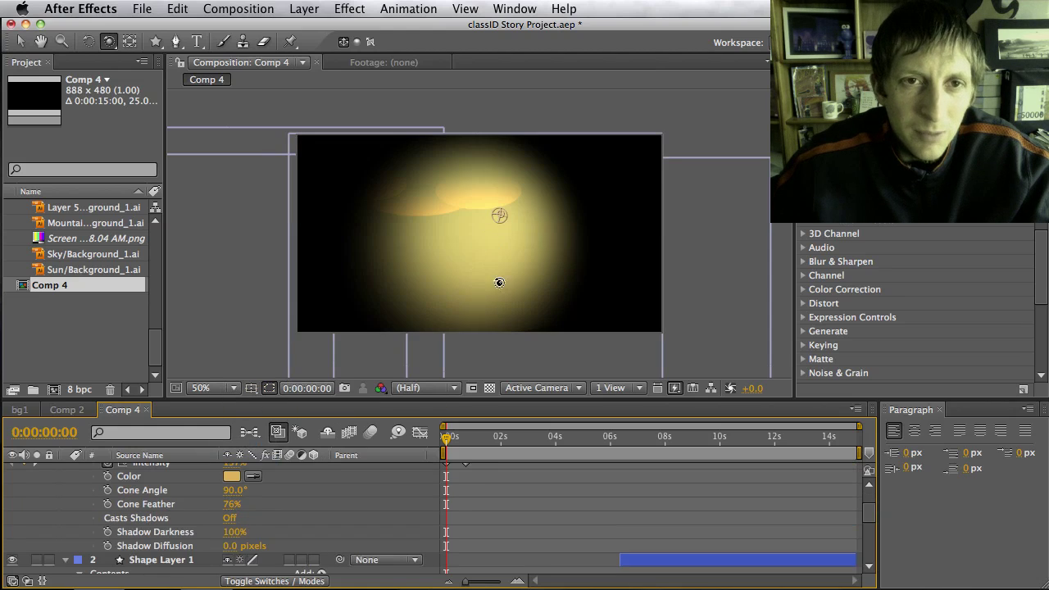
{"action": "left_click_drag", "start_coordinate": [451, 441], "coordinate": [508, 438]}
{"action": "left_click_drag", "start_coordinate": [466, 470], "coordinate": [726, 470]}
{"action": "left_click_drag", "start_coordinate": [508, 441], "coordinate": [483, 456]}
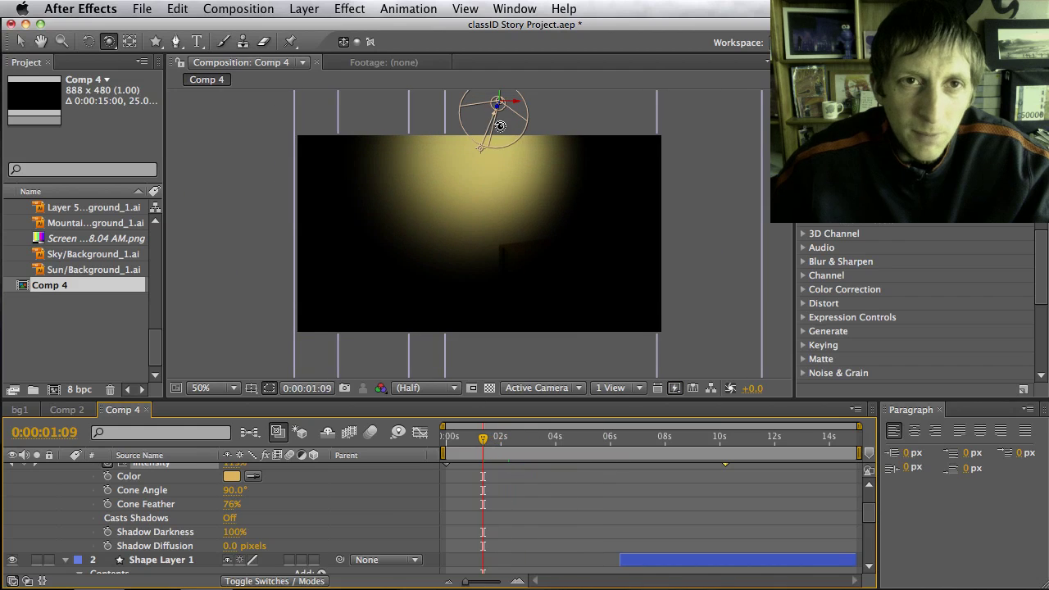
- Place the spotlight top-left and aim it diagonally across the buildings past the door
{"action": "left_click_drag", "start_coordinate": [498, 112], "coordinate": [453, 111]}
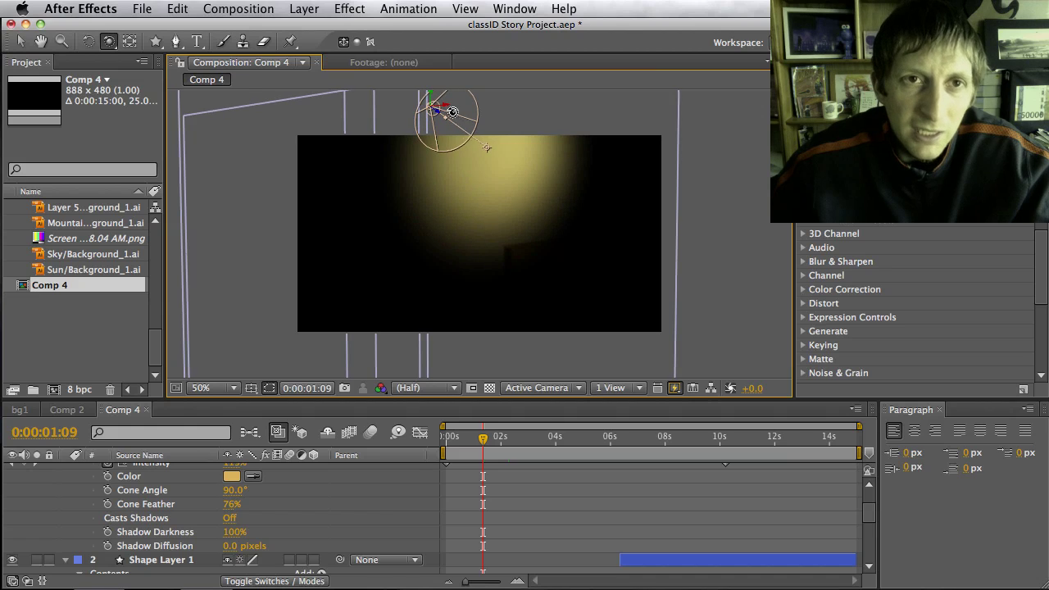
{"action": "mouse_move", "coordinate": [484, 147]}
{"action": "left_mouse_down"}
{"action": "mouse_move", "coordinate": [494, 162]}
{"action": "mouse_move", "coordinate": [412, 216]}
{"action": "mouse_move", "coordinate": [451, 202]}
{"action": "mouse_move", "coordinate": [482, 133]}
{"action": "left_mouse_up"}
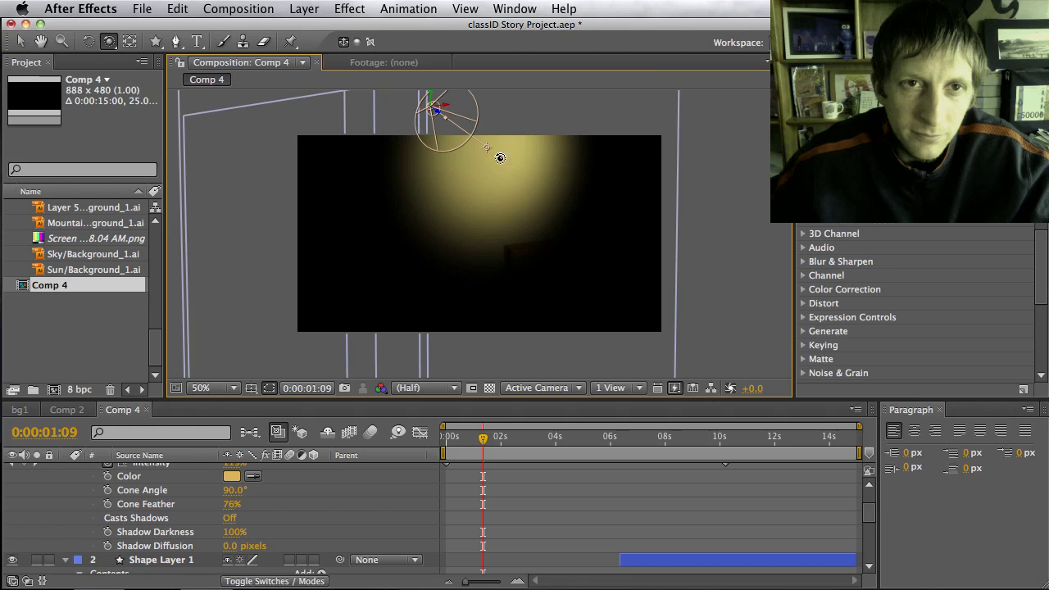
{"action": "left_click", "coordinate": [21, 42]}
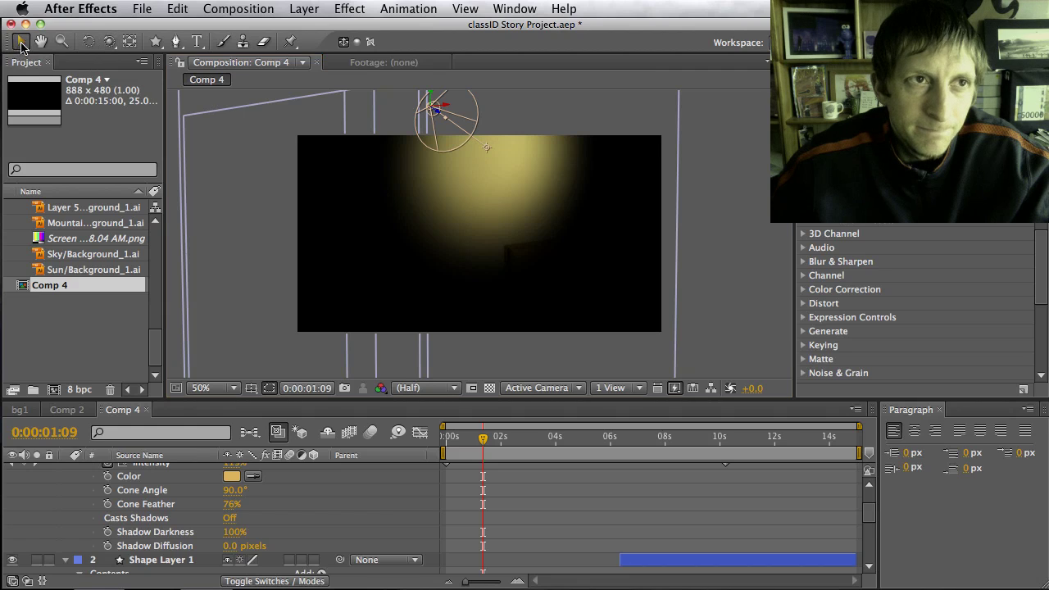
{"action": "left_click_drag", "start_coordinate": [485, 145], "coordinate": [531, 256]}
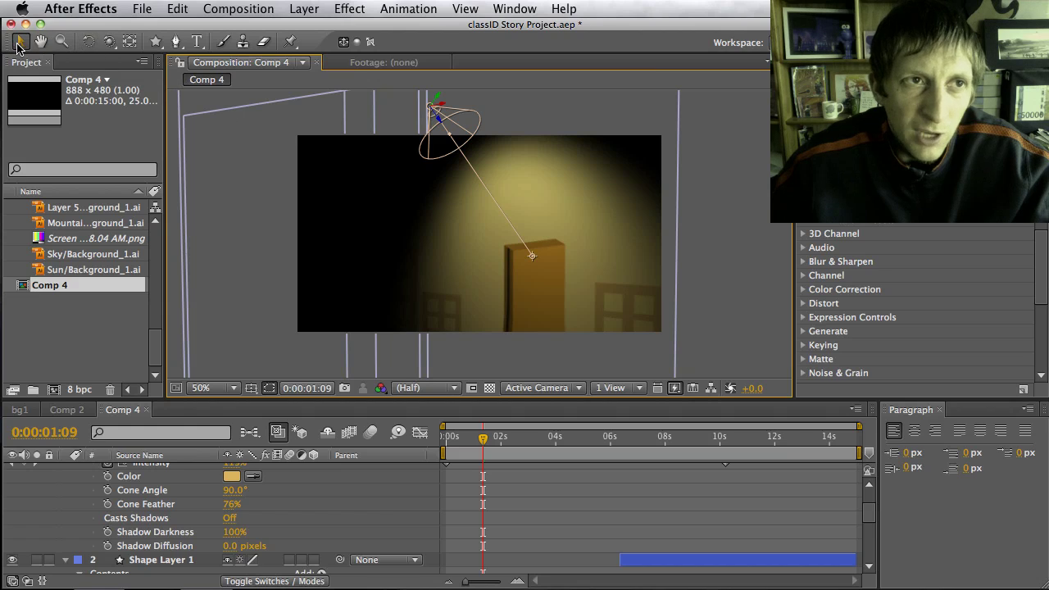
{"action": "left_click_drag", "start_coordinate": [532, 260], "coordinate": [547, 261]}
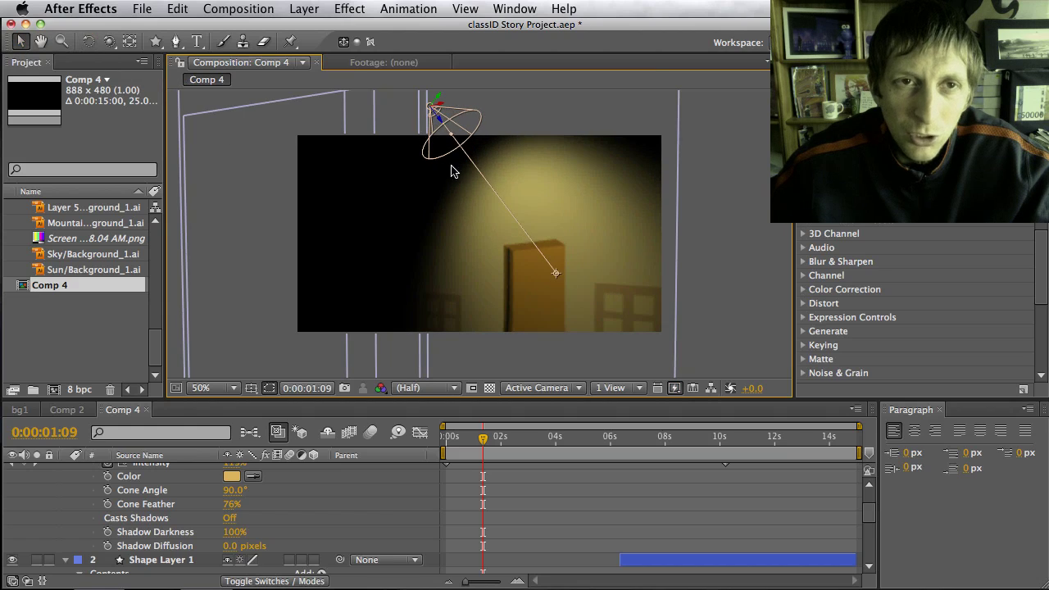
{"action": "left_click_drag", "start_coordinate": [439, 123], "coordinate": [372, 166]}
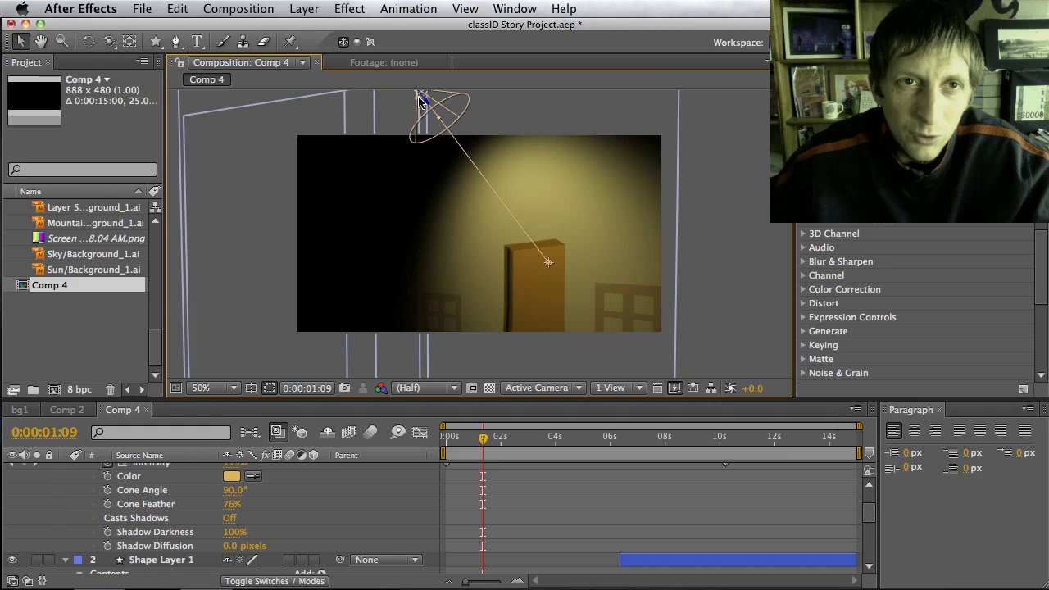
{"action": "left_click_drag", "start_coordinate": [424, 101], "coordinate": [243, 152]}
{"action": "left_click_drag", "start_coordinate": [439, 271], "coordinate": [582, 338]}
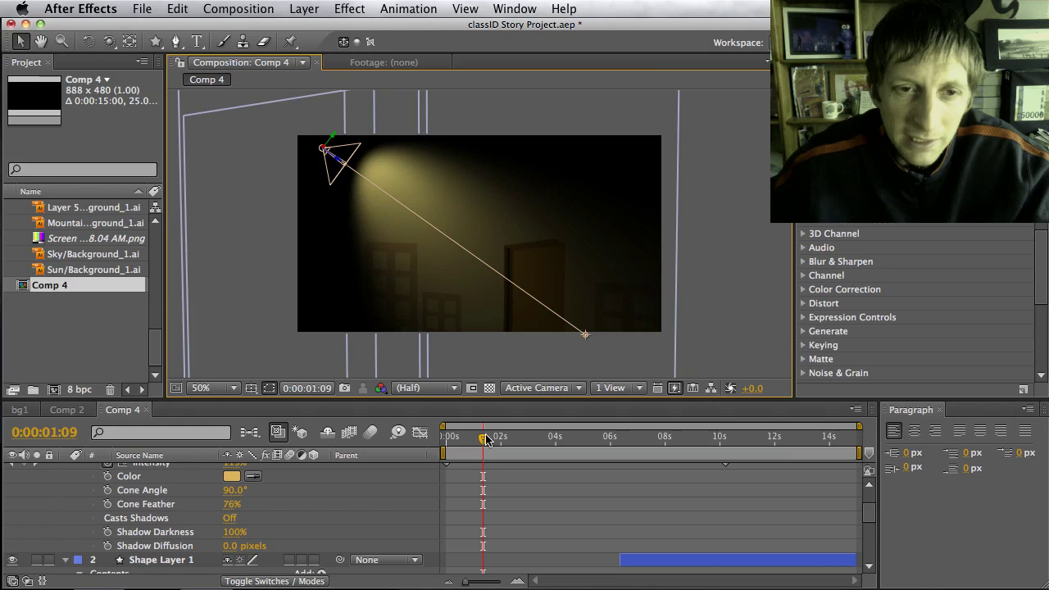
- Set the spotlight's Color to teal 1AA485 and check the beam across the scene
{"action": "scroll", "coordinate": [263, 506], "scroll_direction": "up", "scroll_amount": 2}
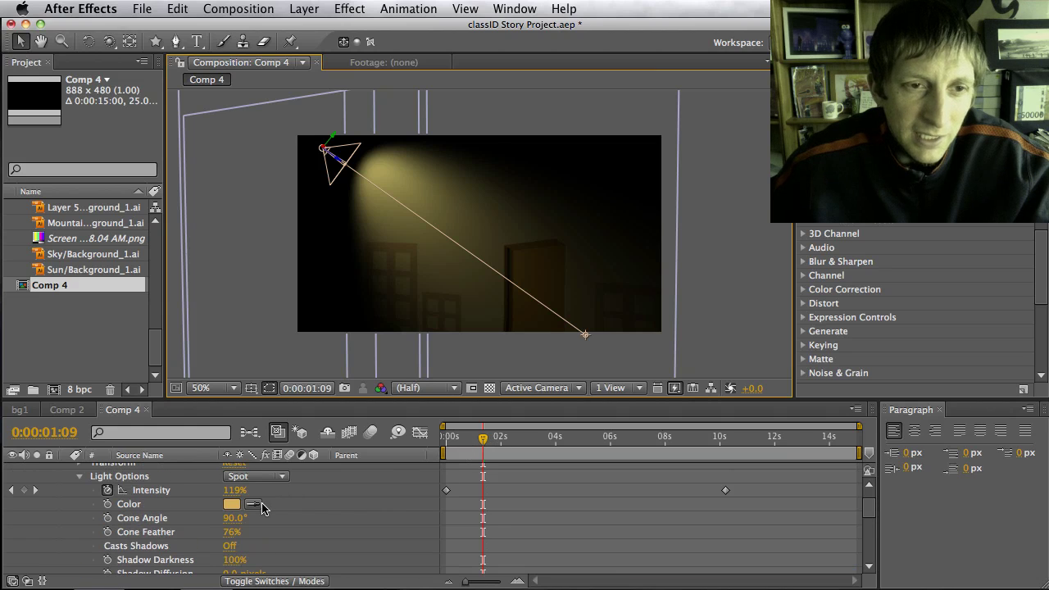
{"action": "mouse_move", "coordinate": [482, 443]}
{"action": "left_mouse_down"}
{"action": "mouse_move", "coordinate": [543, 445]}
{"action": "mouse_move", "coordinate": [466, 451]}
{"action": "left_mouse_up"}
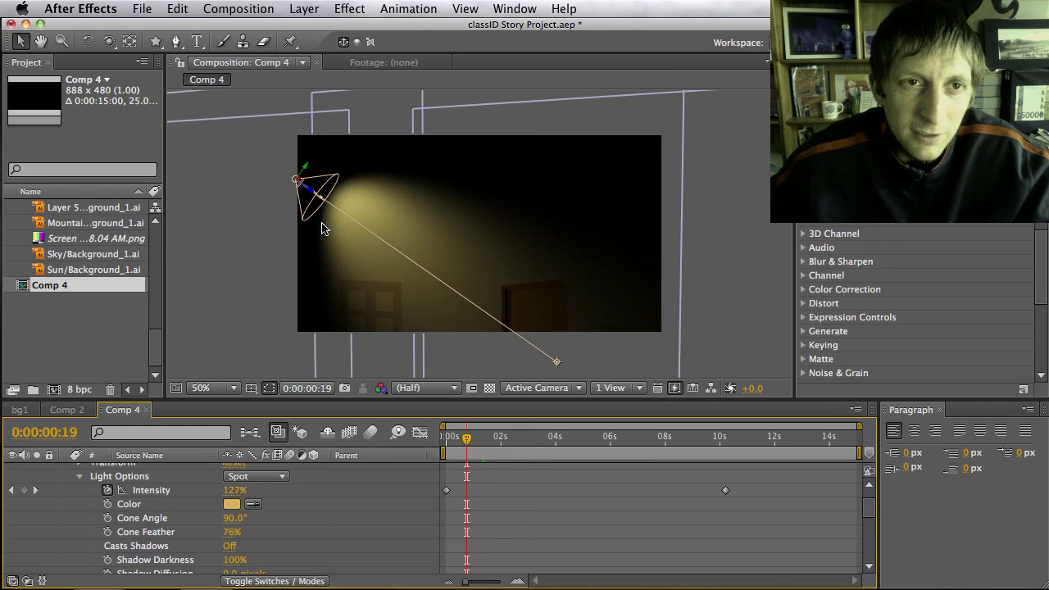
{"action": "left_click", "coordinate": [232, 504]}
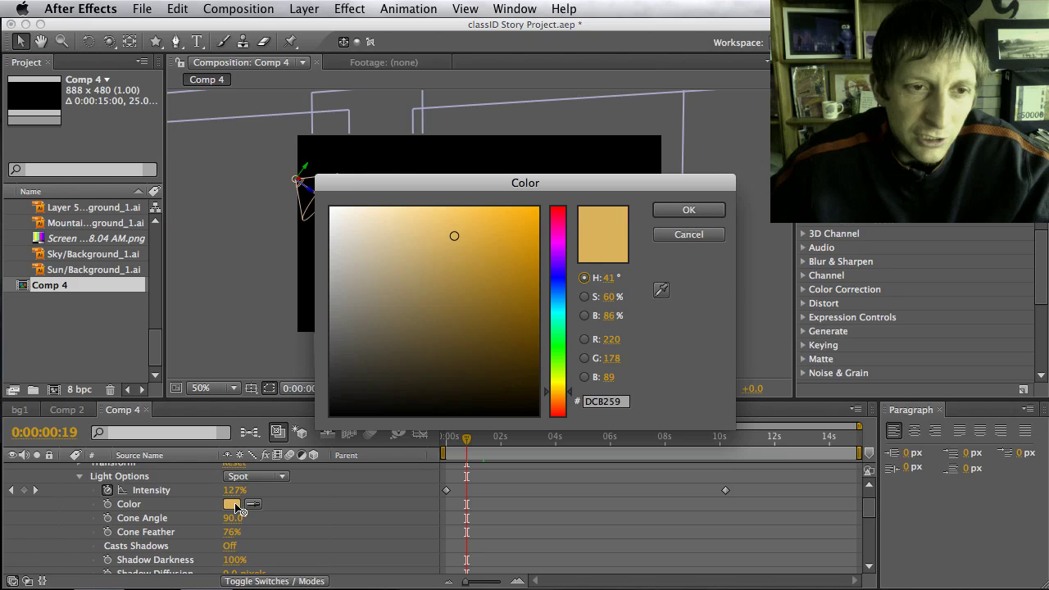
{"action": "left_click_drag", "start_coordinate": [554, 328], "coordinate": [561, 319]}
{"action": "left_click", "coordinate": [504, 282]}
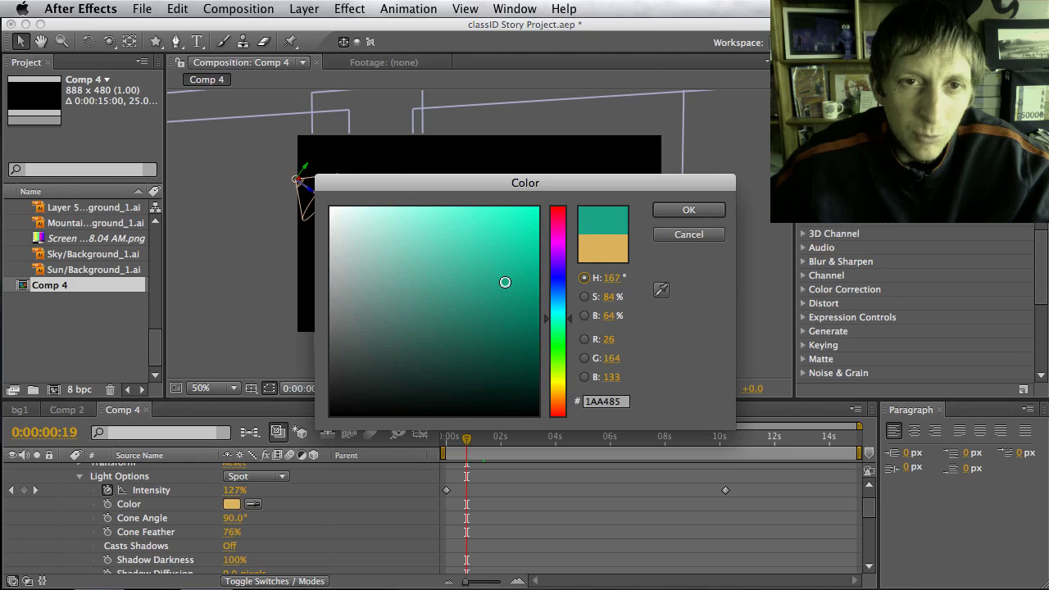
{"action": "left_click", "coordinate": [685, 210]}
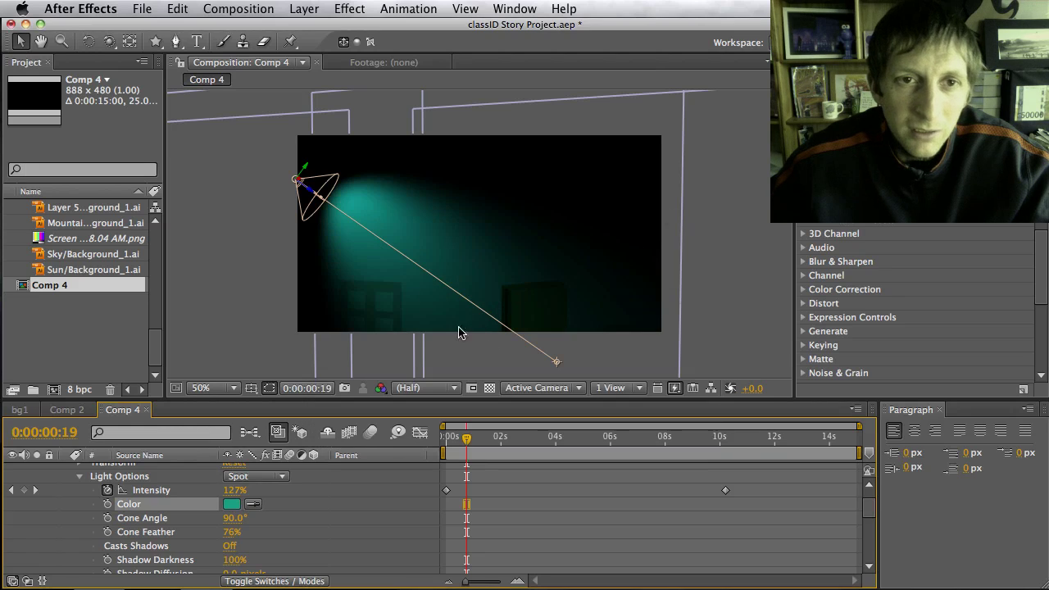
{"action": "left_click_drag", "start_coordinate": [558, 362], "coordinate": [522, 386]}
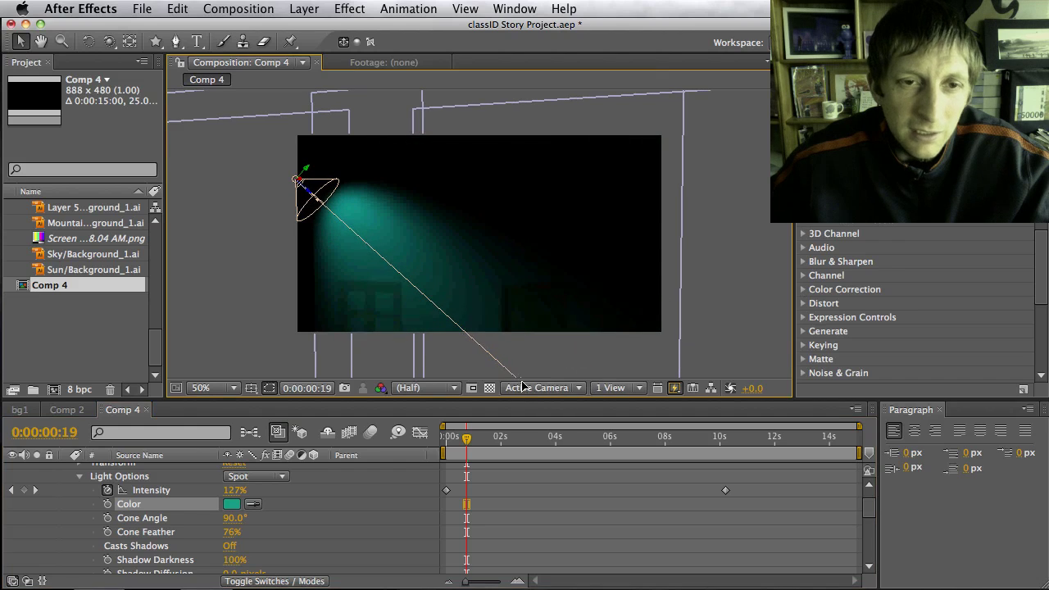
{"action": "scroll", "coordinate": [254, 537], "scroll_direction": "down", "scroll_amount": 2}
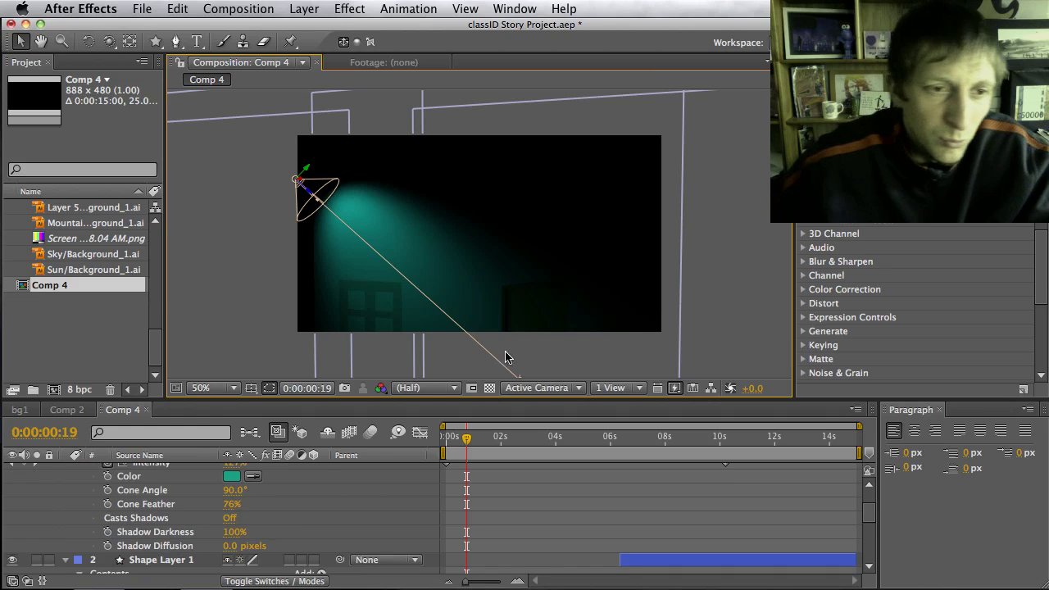
{"action": "scroll", "coordinate": [252, 519], "scroll_direction": "down", "scroll_amount": 5}
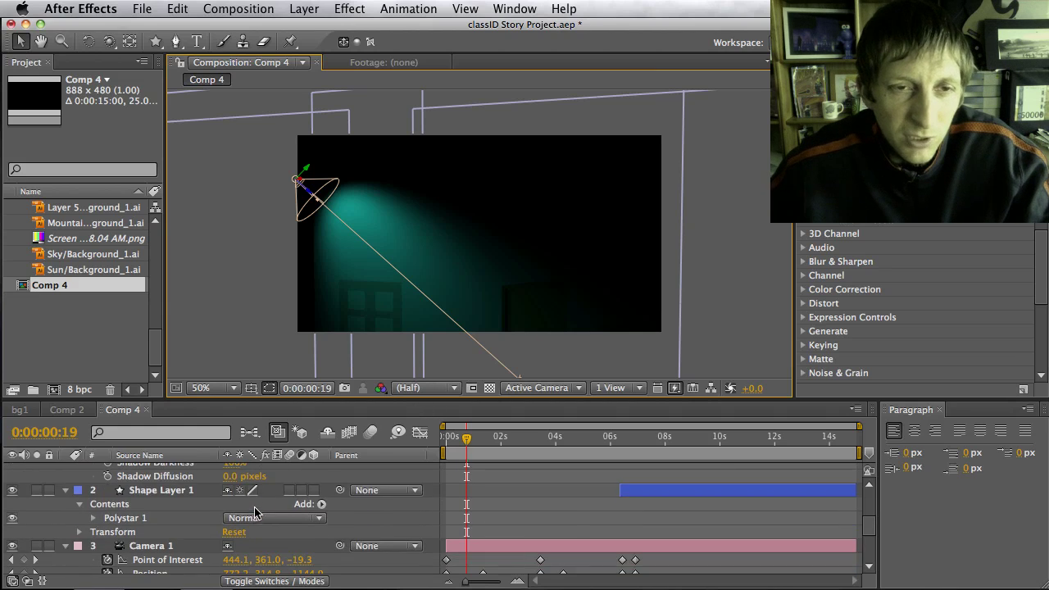
{"action": "scroll", "coordinate": [254, 517], "scroll_direction": "up", "scroll_amount": 4}
{"action": "scroll", "coordinate": [259, 510], "scroll_direction": "down", "scroll_amount": 4}
{"action": "scroll", "coordinate": [259, 509], "scroll_direction": "down", "scroll_amount": 6}
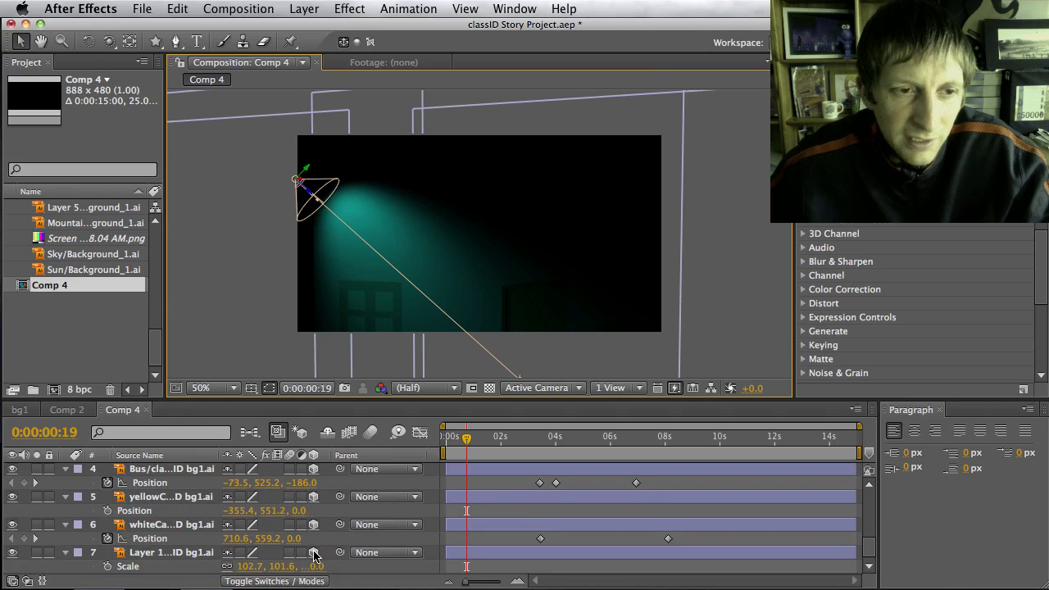
{"action": "left_click", "coordinate": [313, 553]}
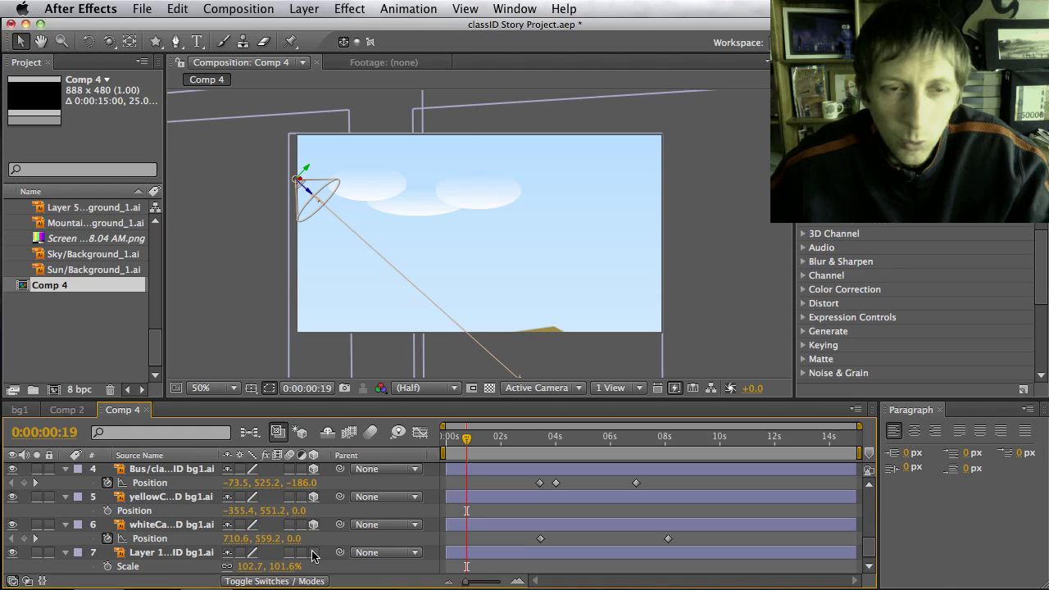
{"action": "left_click", "coordinate": [313, 552]}
{"action": "scroll", "coordinate": [316, 545], "scroll_direction": "up", "scroll_amount": 4}
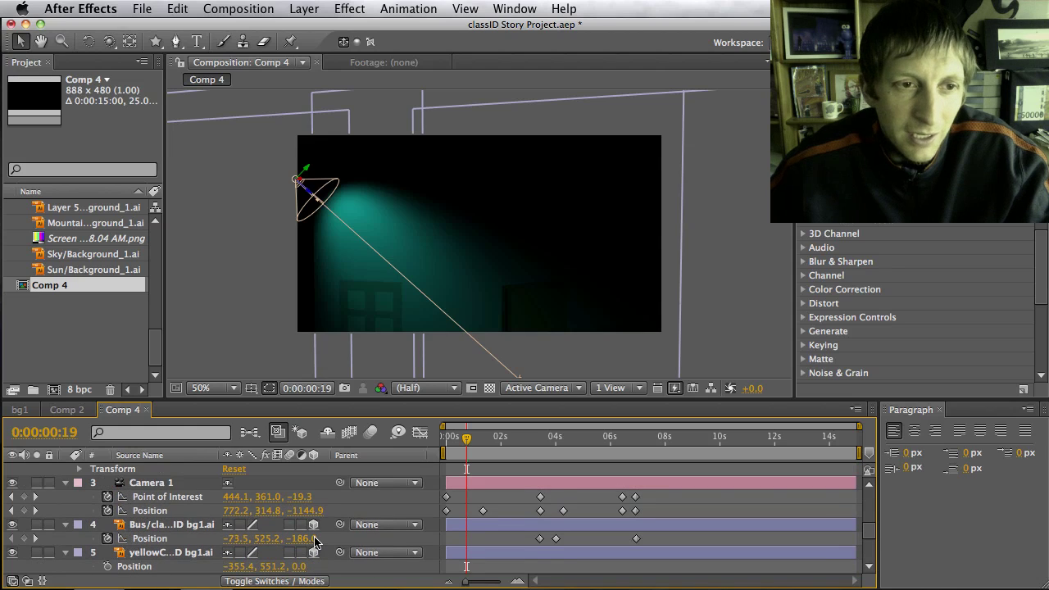
{"action": "scroll", "coordinate": [317, 561], "scroll_direction": "down", "scroll_amount": 5}
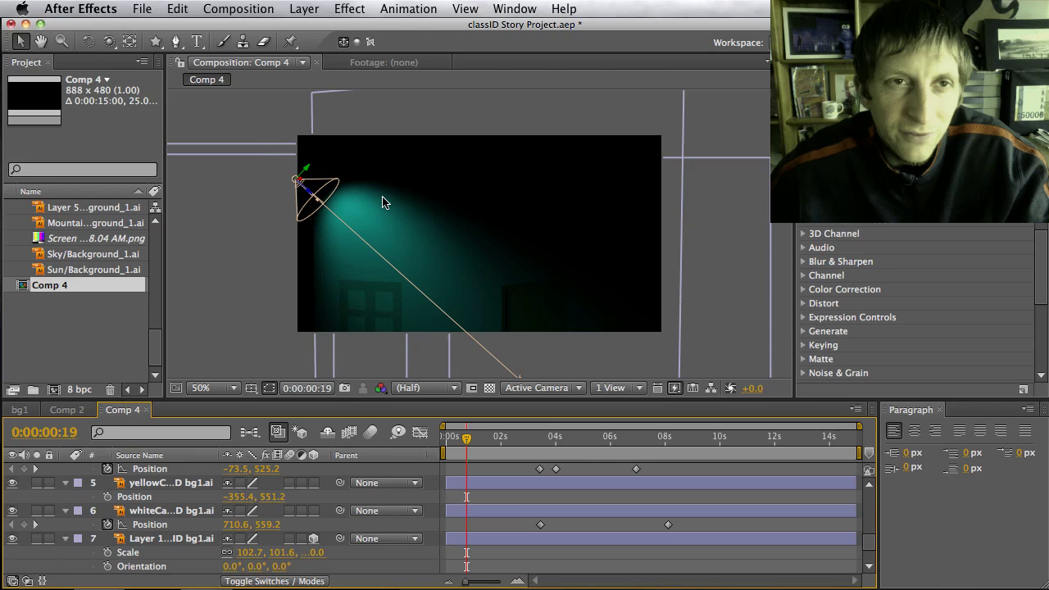
{"action": "left_click", "coordinate": [370, 43]}
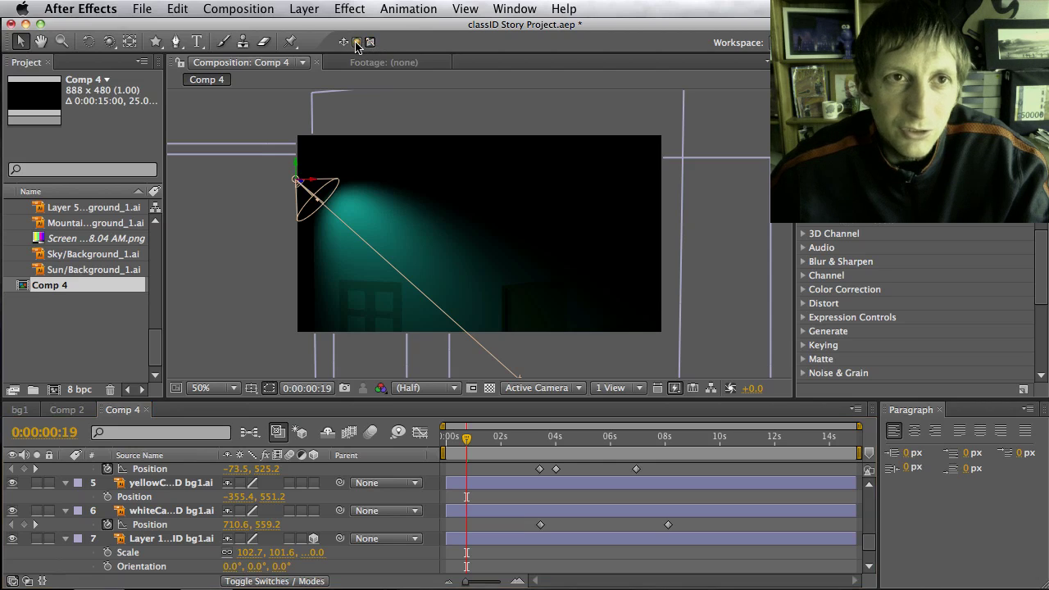